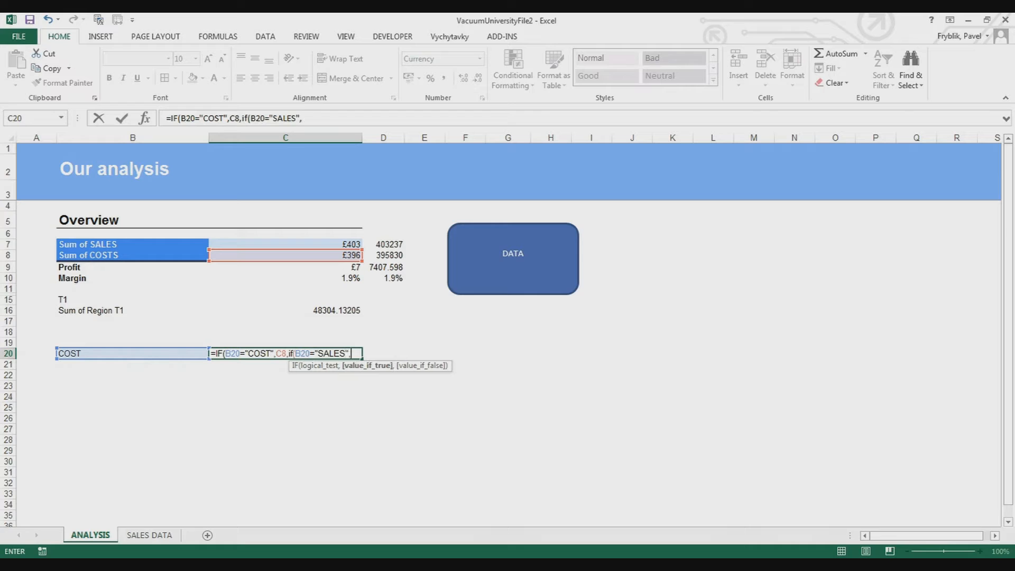
Complete the nested IF in C20 so SALES in B20 returns SumOfsales and anything else returns 0, accepting the suggested parenthesis correction.
{"action": "type", "text": "SumOfsales,"}
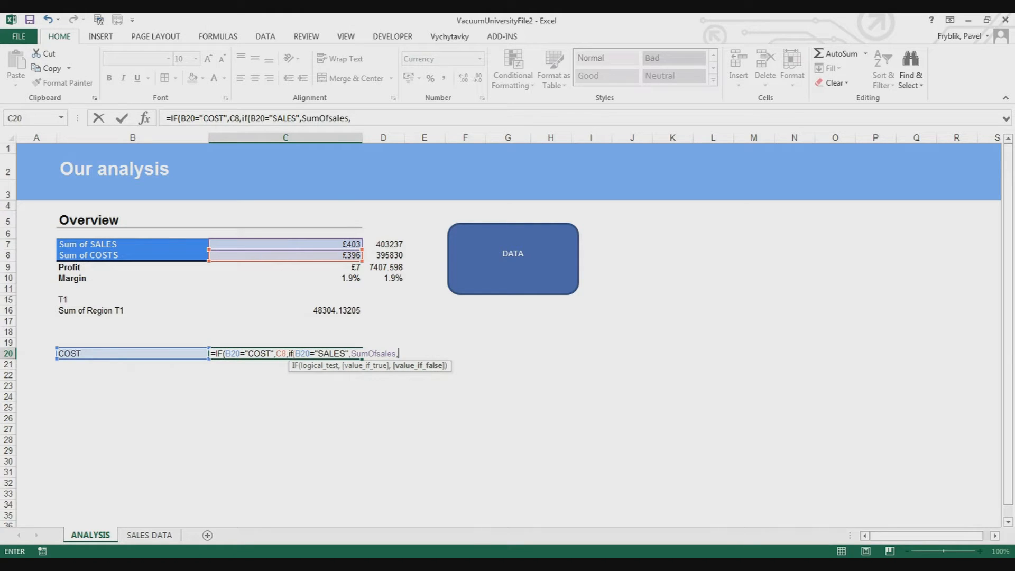
{"action": "type", "text": "0)"}
{"action": "key", "text": "Return"}
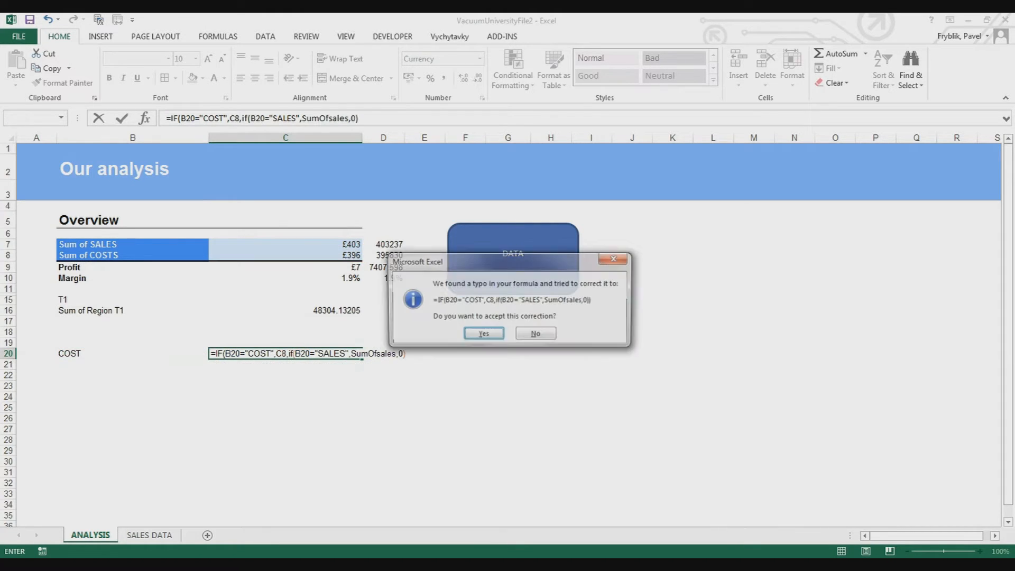
{"action": "key", "text": "Return"}
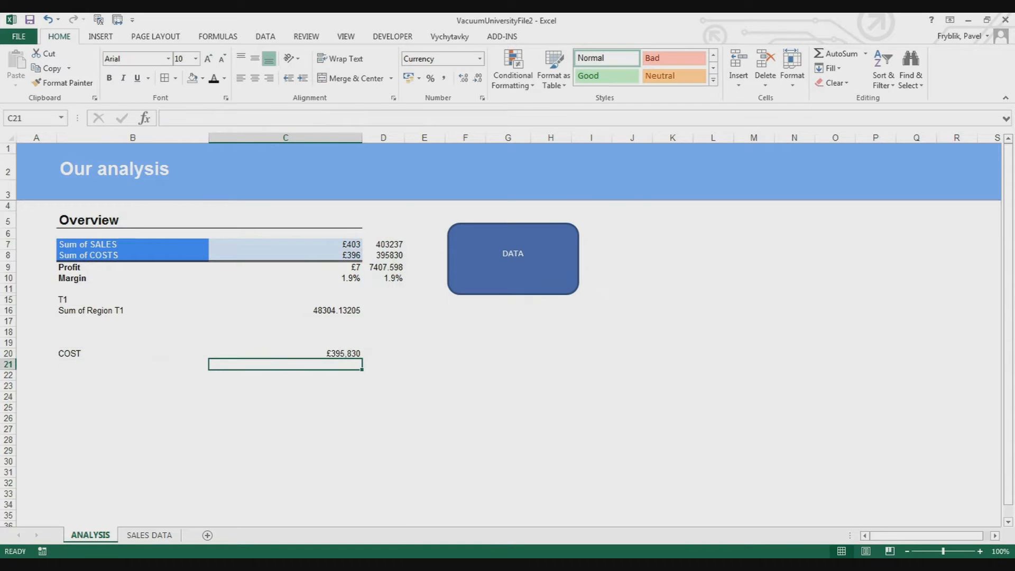
{"action": "key", "text": "Up"}
Set the selector cell B20 to SALES.
{"action": "left_click", "coordinate": [133, 364]}
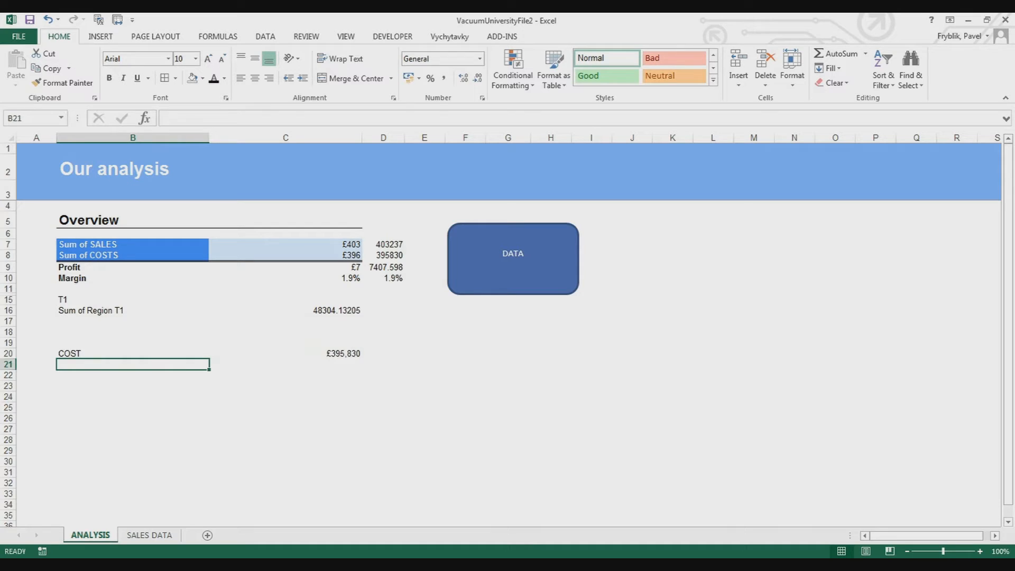
{"action": "key", "text": "Up"}
{"action": "type", "text": "SALES"}
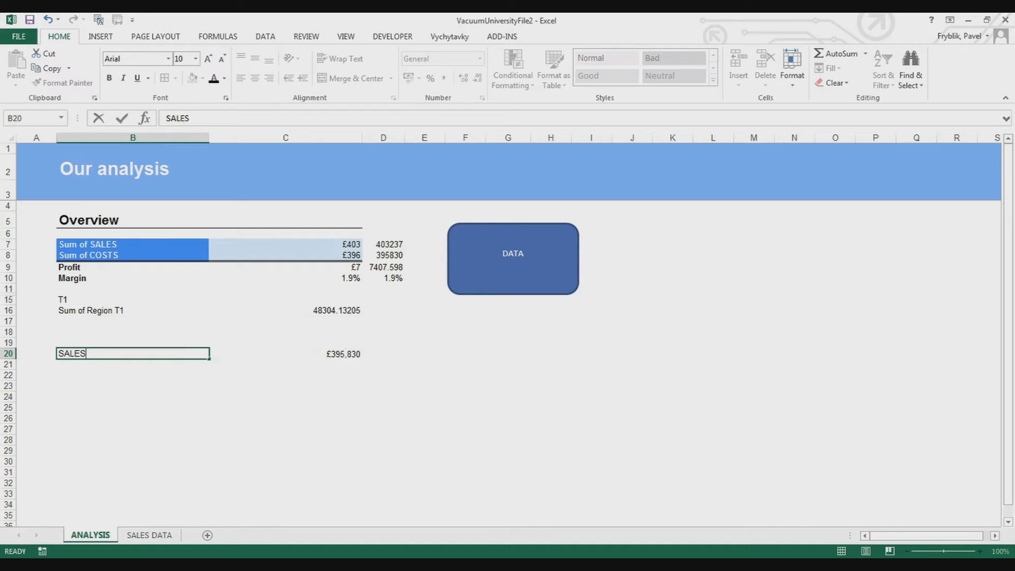
{"action": "key", "text": "Return"}
Test the nested IF by setting B20 to a, and restore B20 to SALES.
{"action": "key", "text": "Up"}
{"action": "type", "text": "a"}
{"action": "key", "text": "Return"}
{"action": "key", "text": "Up"}
{"action": "type", "text": "SALES"}
{"action": "key", "text": "Return"}
{"action": "key", "text": "Return"}
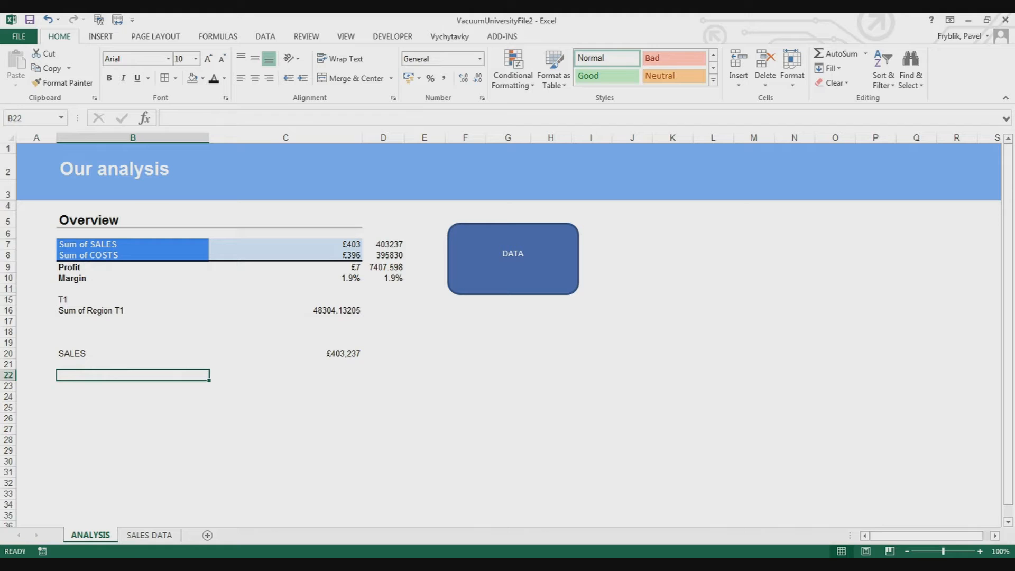
Enter 0 in B22 and 1 in B23, and add them in B24 with =B22+B23.
{"action": "type", "text": "0"}
{"action": "key", "text": "Return"}
{"action": "type", "text": "1"}
{"action": "key", "text": "Return"}
{"action": "type", "text": "="}
{"action": "key", "text": "Up"}
{"action": "key", "text": "Up"}
{"action": "type", "text": "+"}
{"action": "key", "text": "Up"}
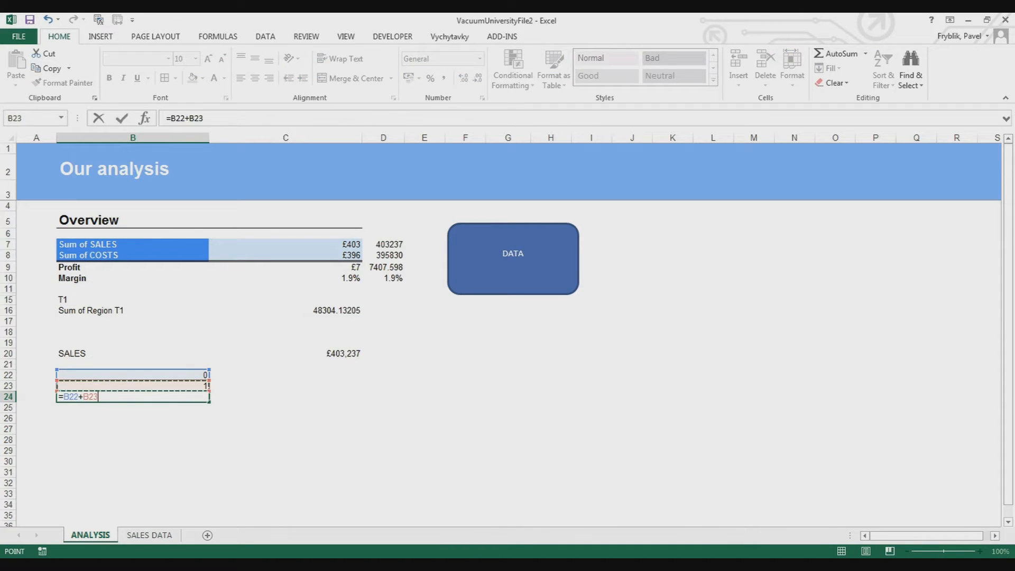
{"action": "key", "text": "Return"}
Replace the number in B23 with the text a to provoke an error in the sum.
{"action": "key", "text": "Up"}
{"action": "key", "text": "Up"}
{"action": "type", "text": "a"}
{"action": "key", "text": "Return"}
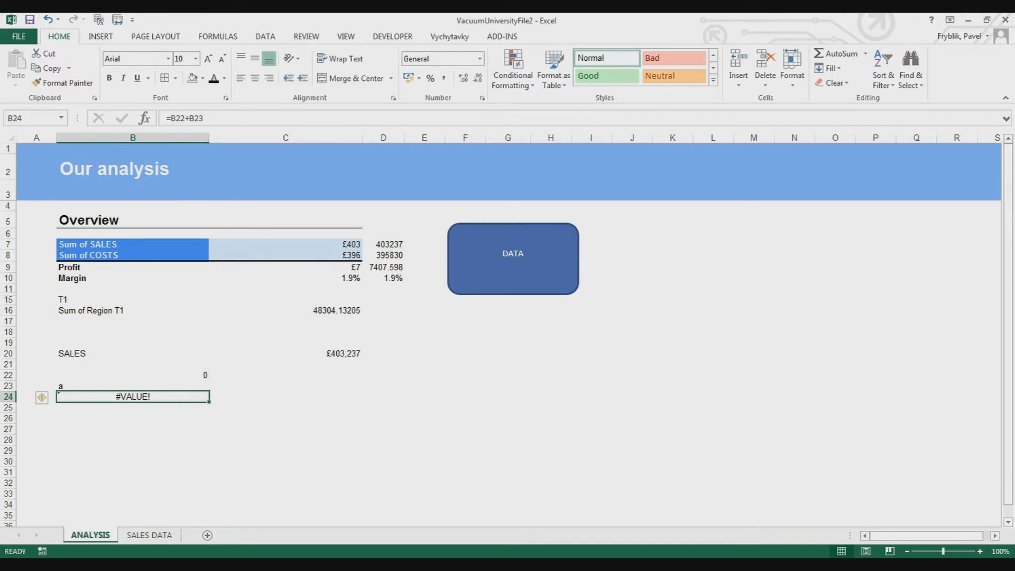
Wrap the B24 sum in IFERROR with 0 as the fallback: =IFERROR(B22+B23,0).
{"action": "key", "text": "F2"}
{"action": "key", "text": "Home"}
{"action": "key", "text": "Right"}
{"action": "type", "text": "if"}
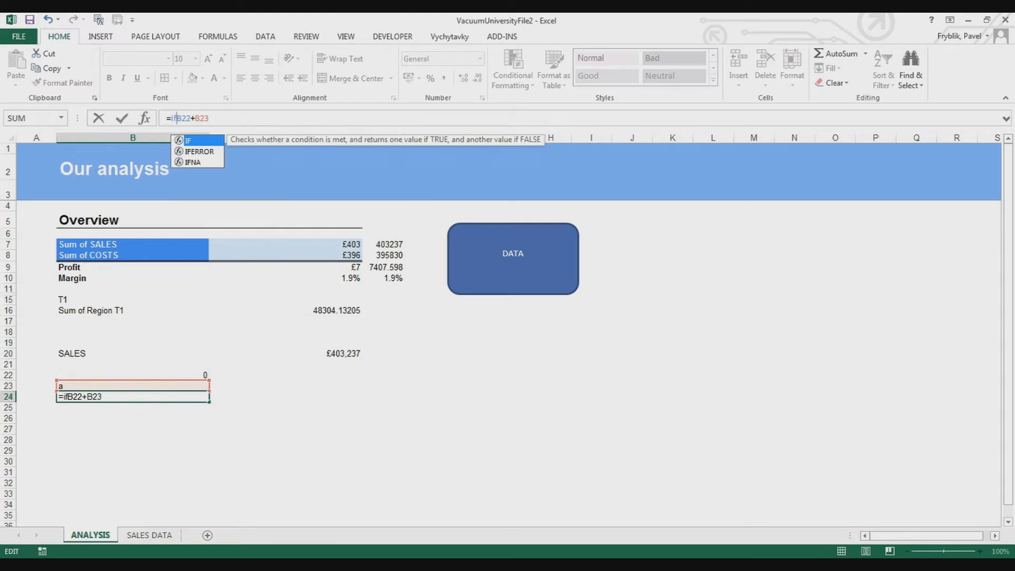
{"action": "key", "text": "Down"}
{"action": "key", "text": "Tab"}
{"action": "key", "text": "End"}
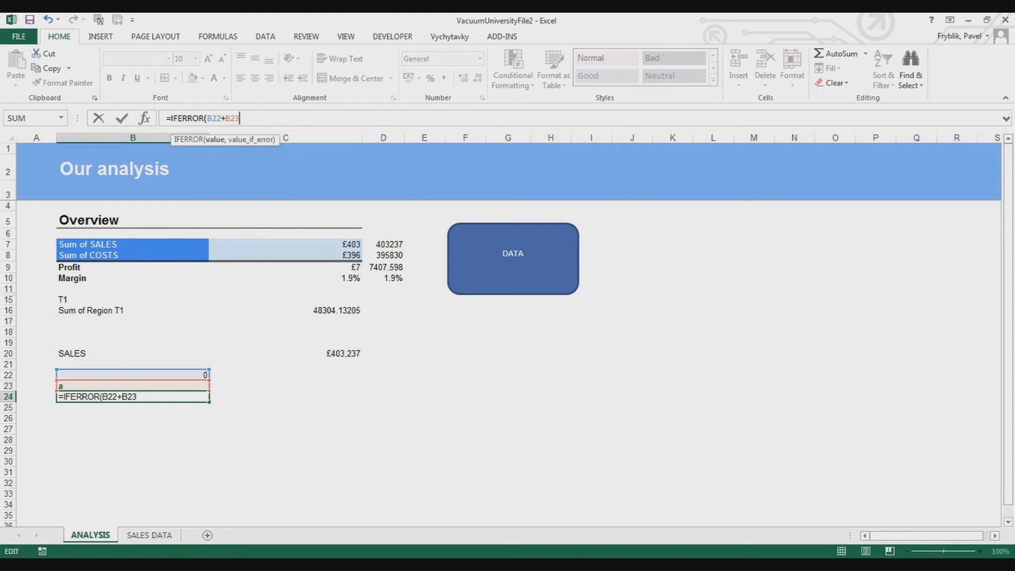
{"action": "type", "text": ",0)"}
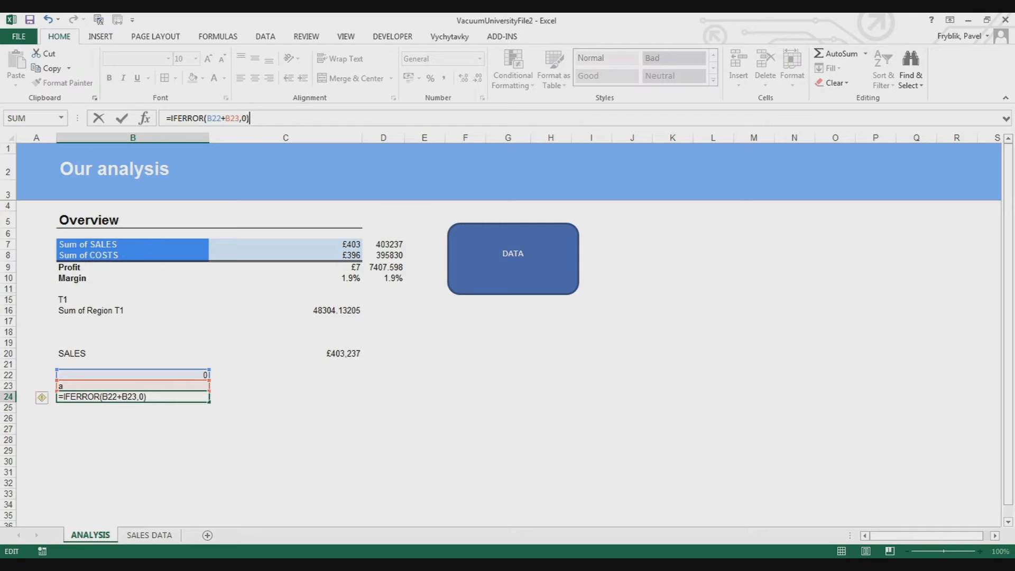
{"action": "key", "text": "Return"}
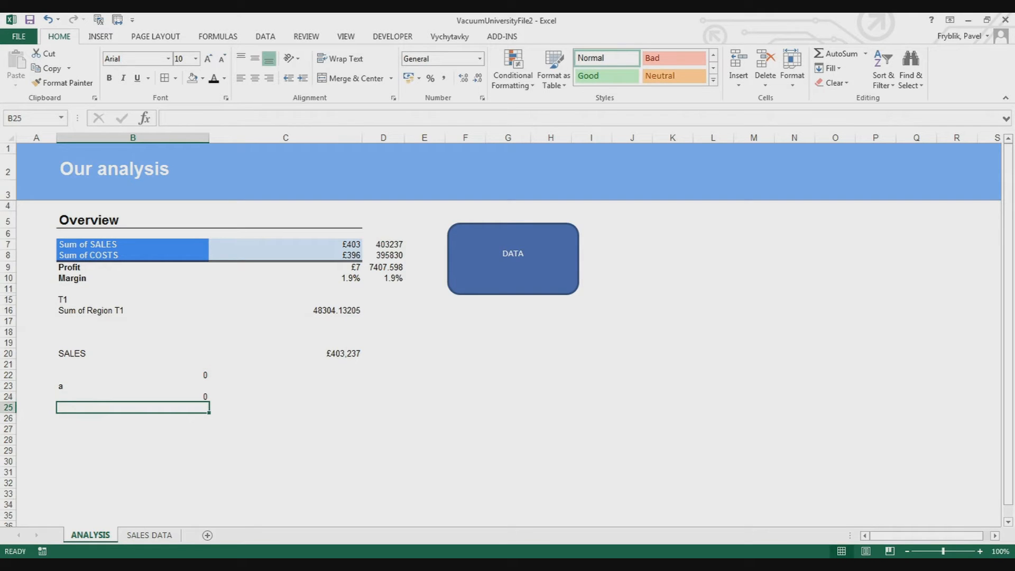
Test the IFERROR formula by setting B23 to 1 and back to a.
{"action": "key", "text": "Up"}
{"action": "key", "text": "Up"}
{"action": "type", "text": "1"}
{"action": "key", "text": "Return"}
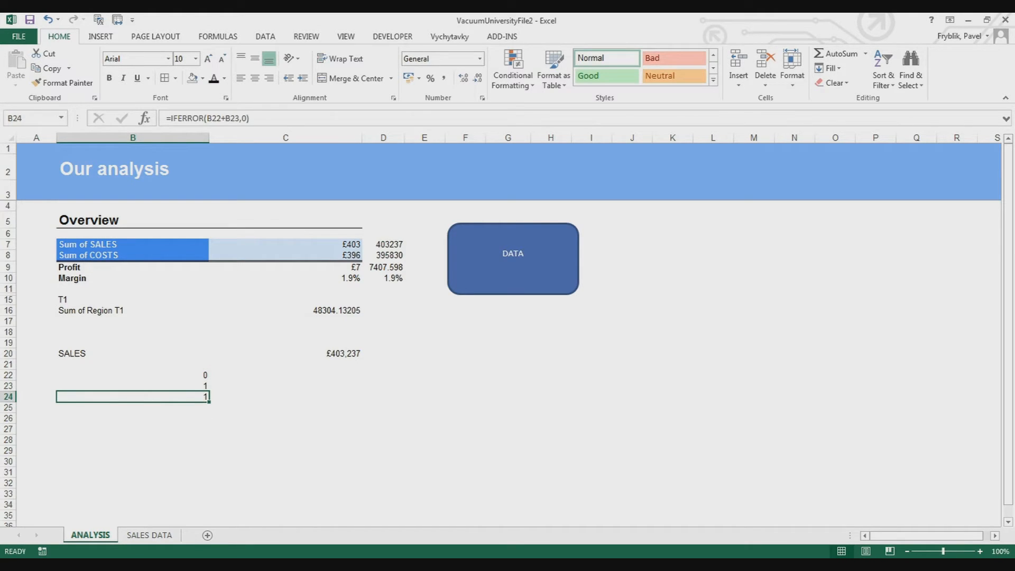
{"action": "key", "text": "Up"}
{"action": "type", "text": "a"}
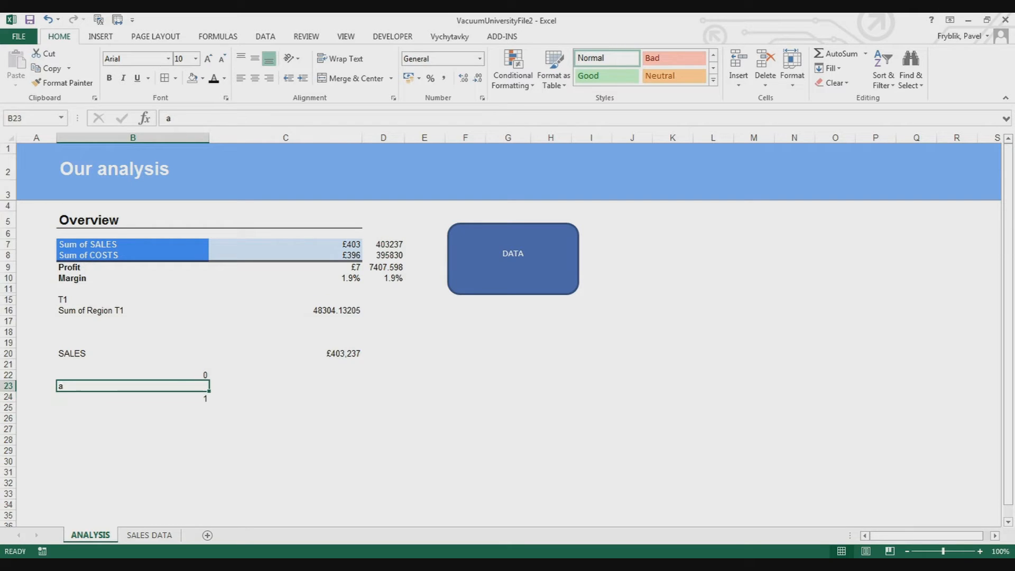
{"action": "key", "text": "Return"}
Replace the IFERROR fallback in B24 with a nested IF(B20="SALES",SumOfsales,0).
{"action": "key", "text": "F2"}
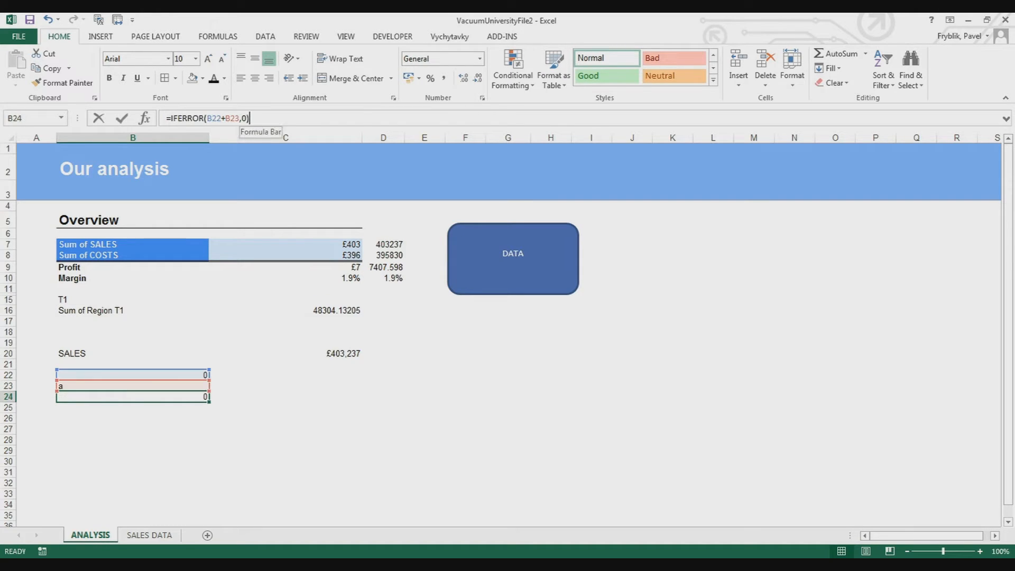
{"action": "key", "text": "Left"}
{"action": "key", "text": "BackSpace"}
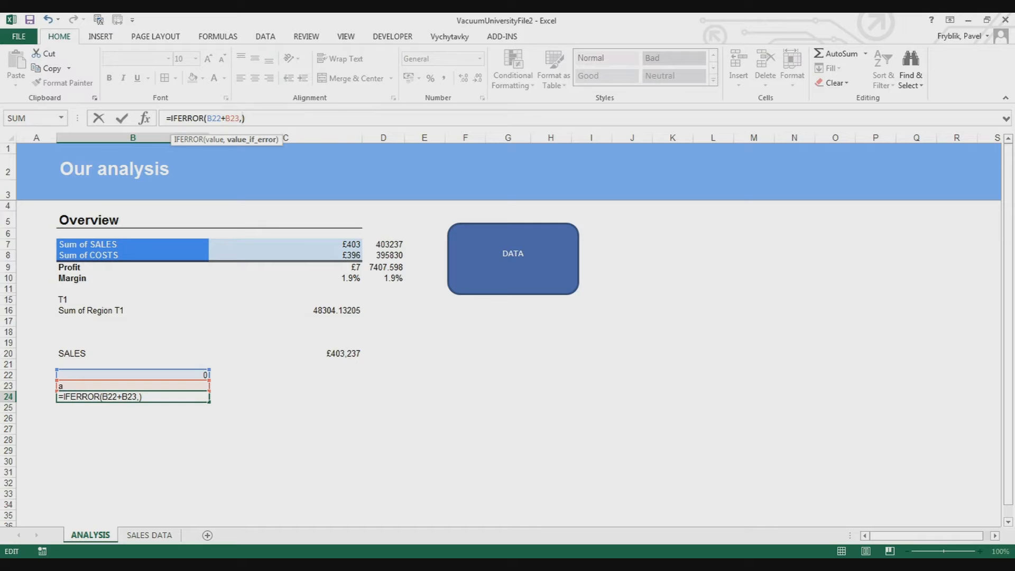
{"action": "type", "text": "if("}
{"action": "key", "text": "F2"}
{"action": "key", "text": "ctrl+Up"}
{"action": "key", "text": "ctrl+Up"}
{"action": "type", "text": "=\"SA"}
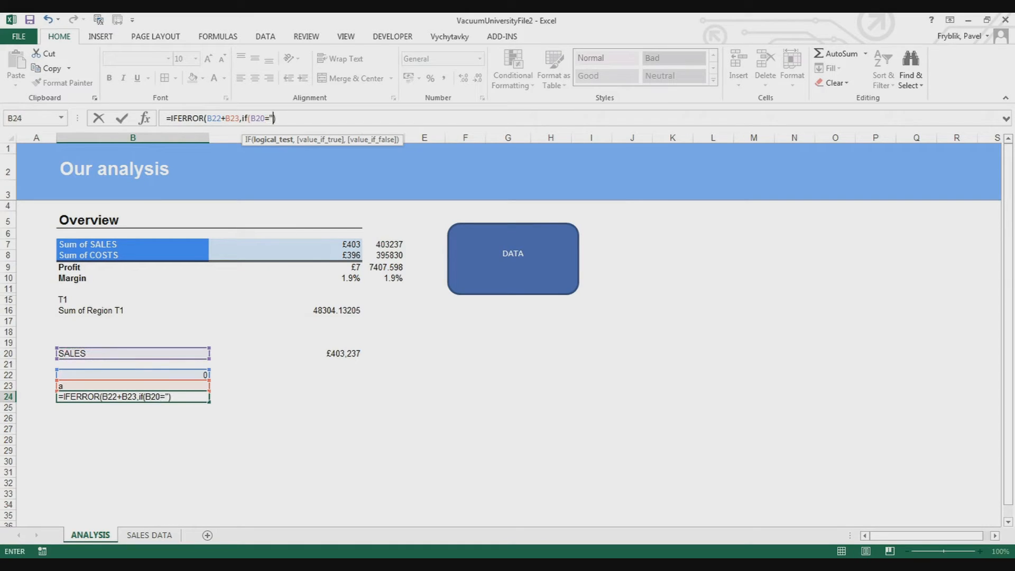
{"action": "type", "text": "LES\","}
{"action": "left_click", "coordinate": [286, 245]}
{"action": "type", "text": ","}
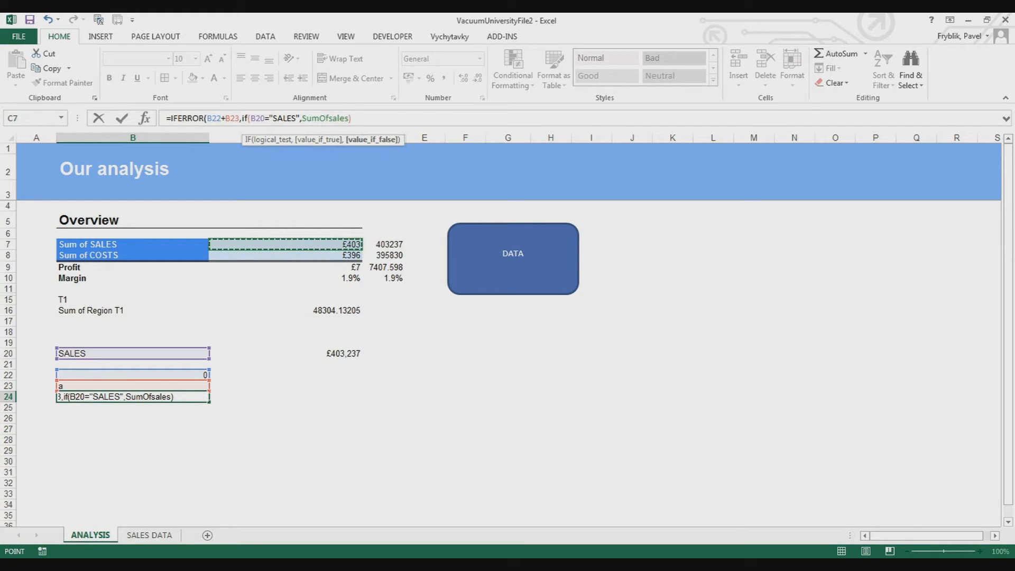
{"action": "type", "text": "0"}
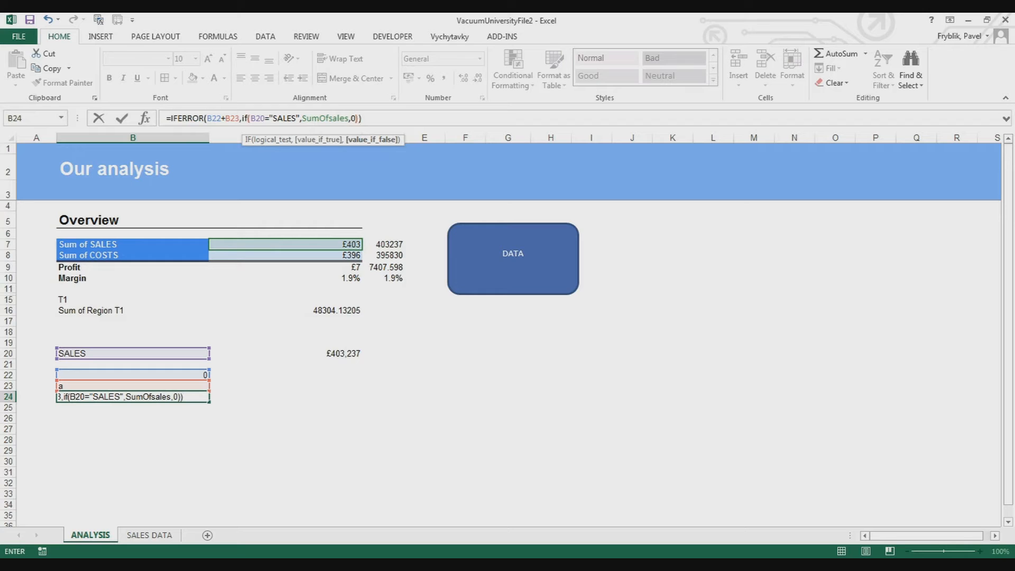
{"action": "key", "text": "Return"}
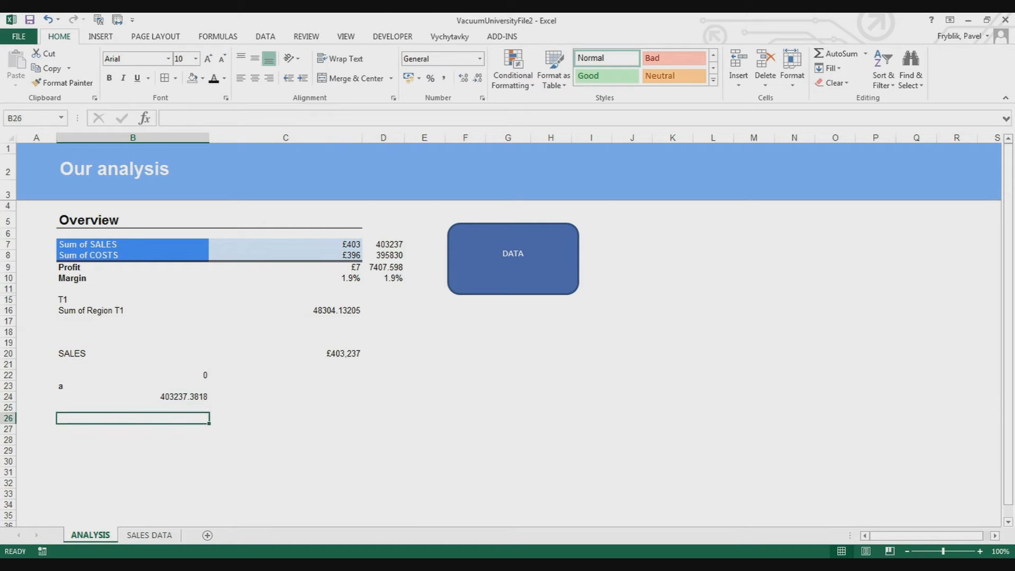
Set B23 to 1 to test the combined IFERROR and IF formula.
{"action": "key", "text": "Up"}
{"action": "key", "text": "Up"}
{"action": "type", "text": "1"}
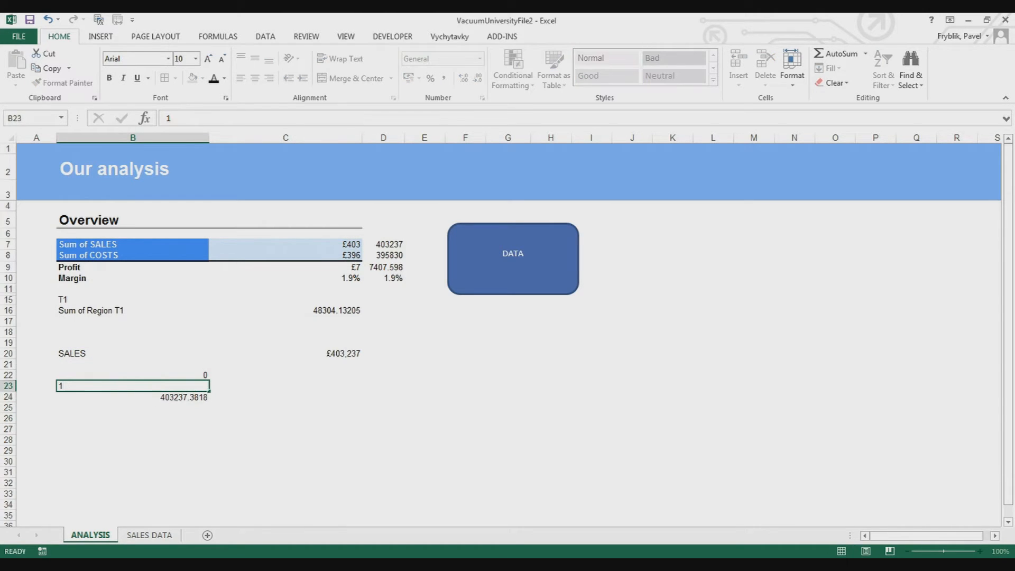
{"action": "key", "text": "Return"}
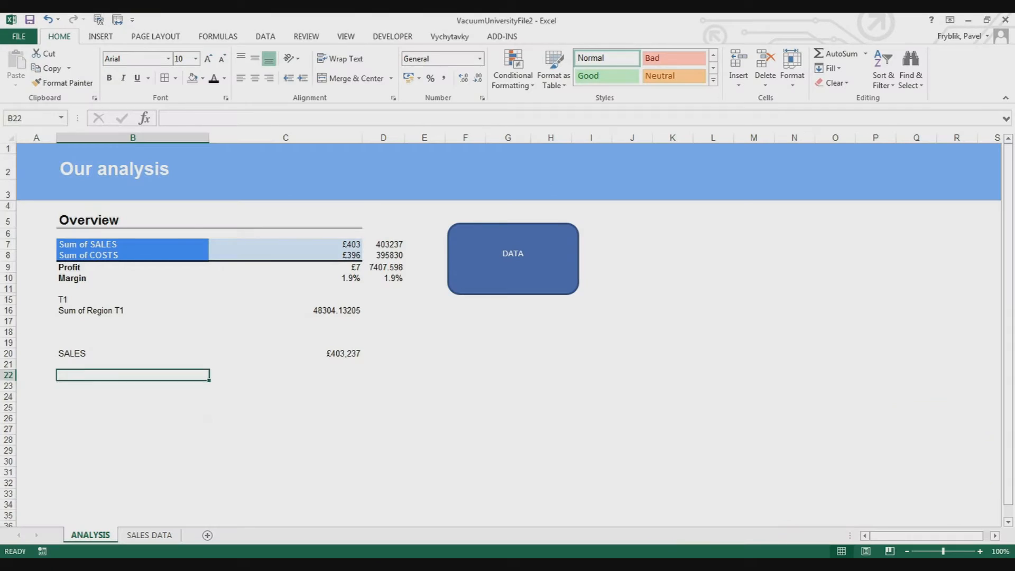
Enter today's date in C5 beside the Overview heading with =TODAY().
{"action": "left_click", "coordinate": [285, 219]}
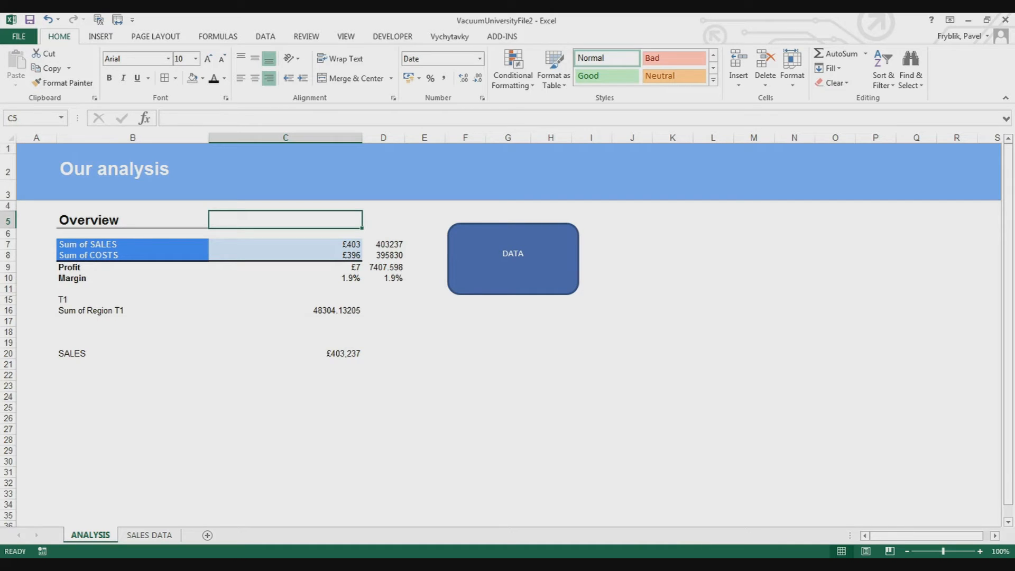
{"action": "type", "text": "=today"}
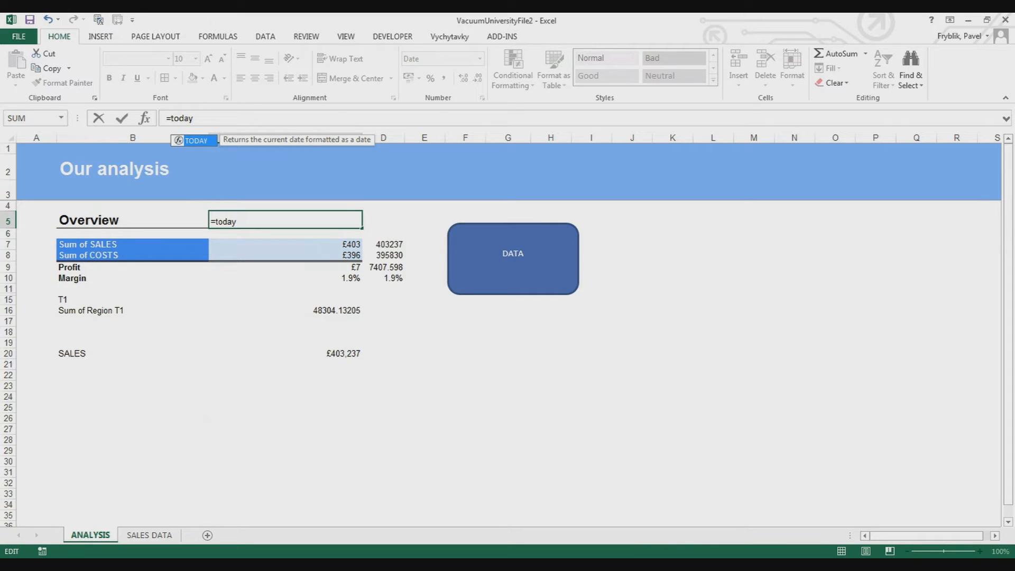
{"action": "type", "text": "()"}
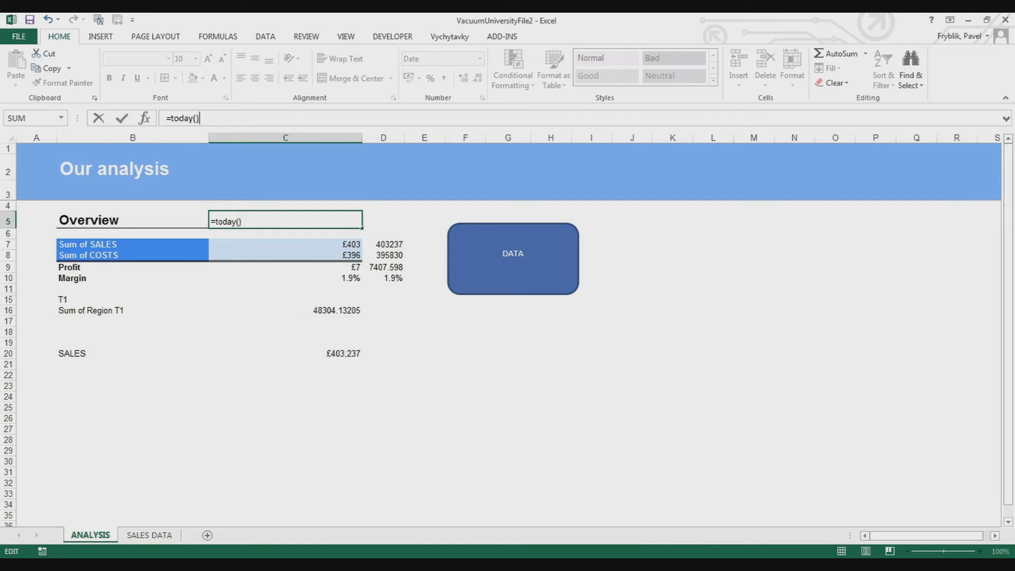
{"action": "key", "text": "Return"}
{"action": "key", "text": "Up"}
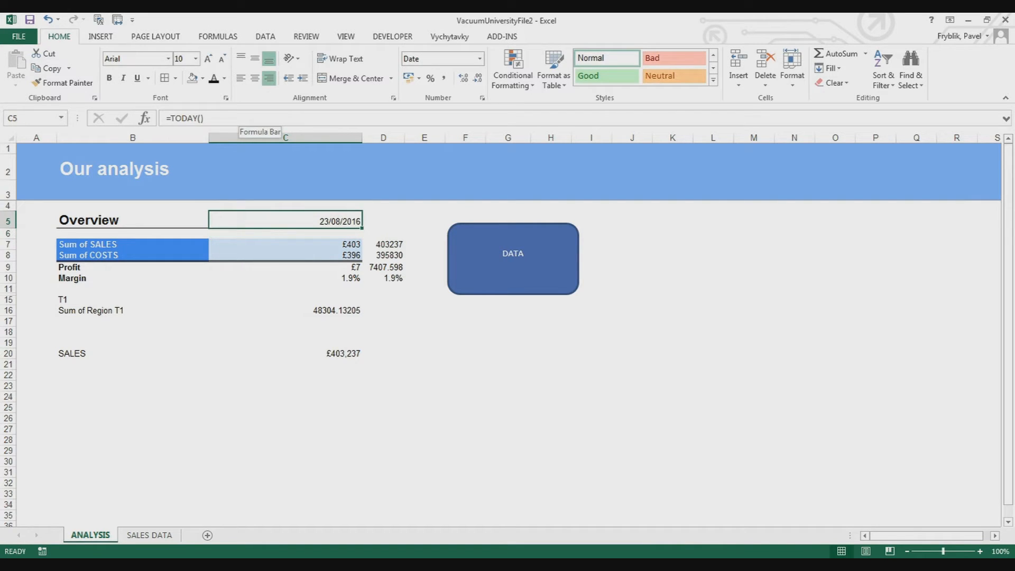
Add the label LAST MONTH in C4 above the date.
{"action": "key", "text": "Up"}
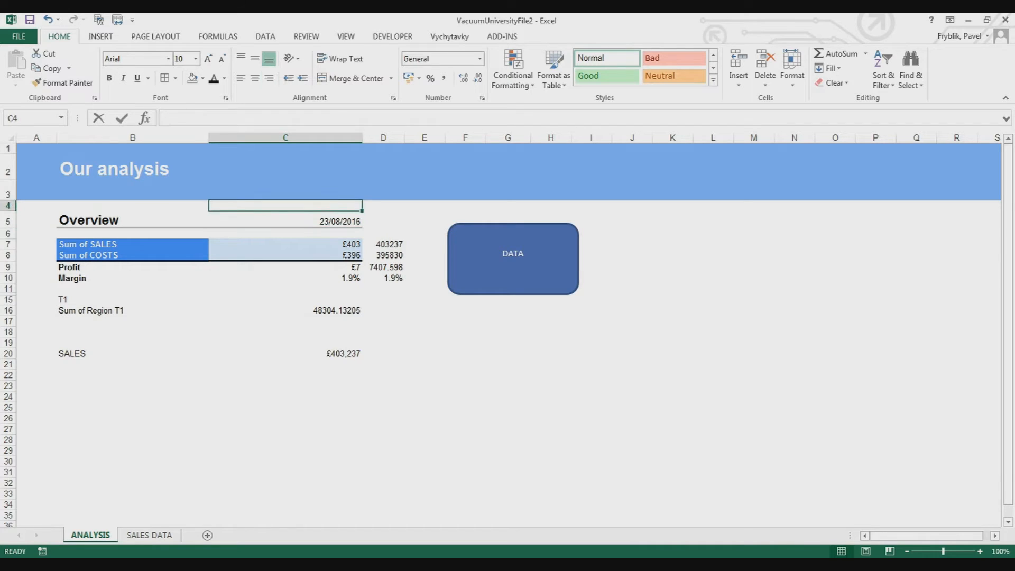
{"action": "type", "text": "LAST MONTH"}
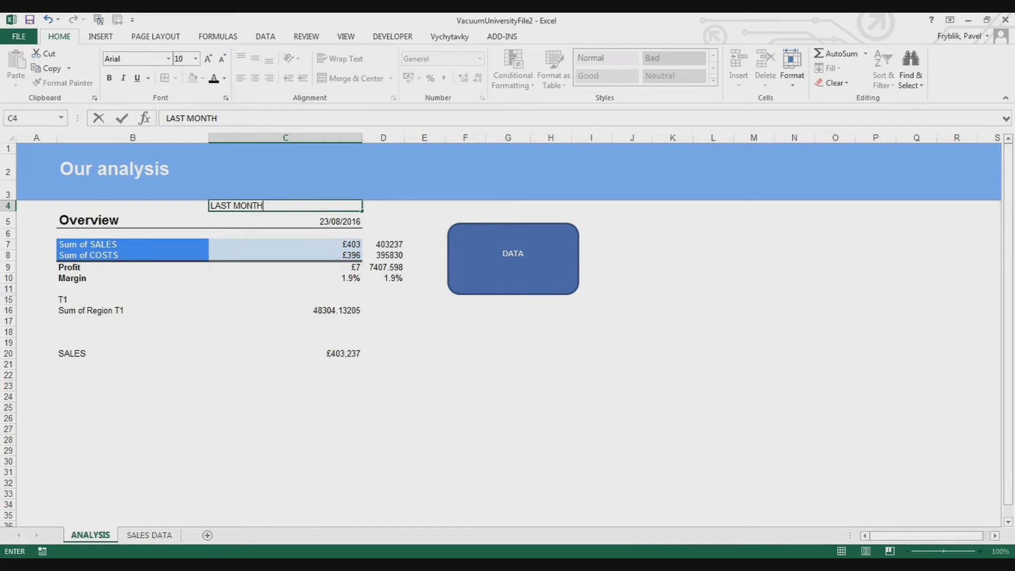
{"action": "key", "text": "Return"}
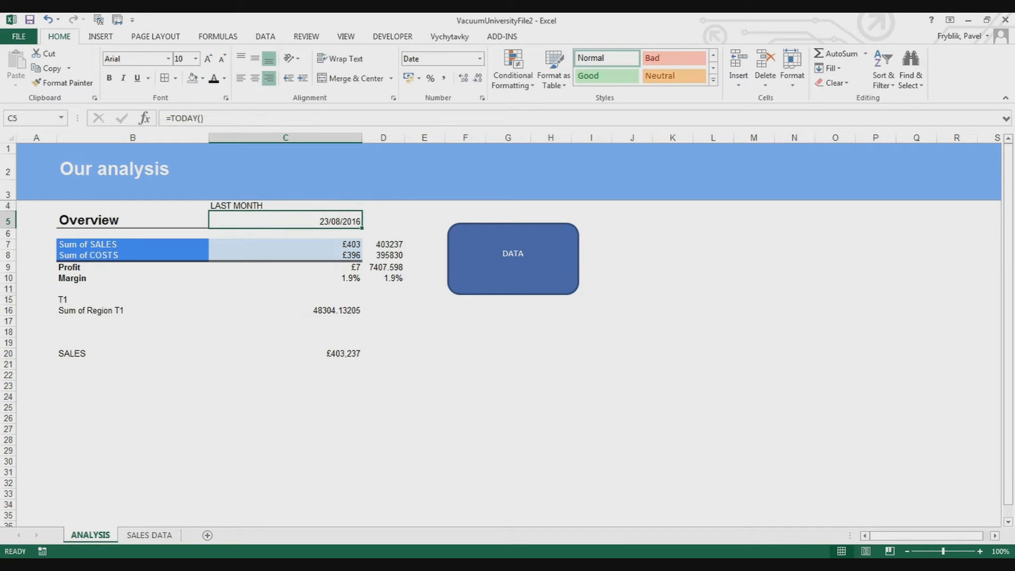
Wrap the C5 date in EOMONTH with -1 months: =EOMONTH(TODAY(),-1).
{"action": "left_click", "coordinate": [169, 118]}
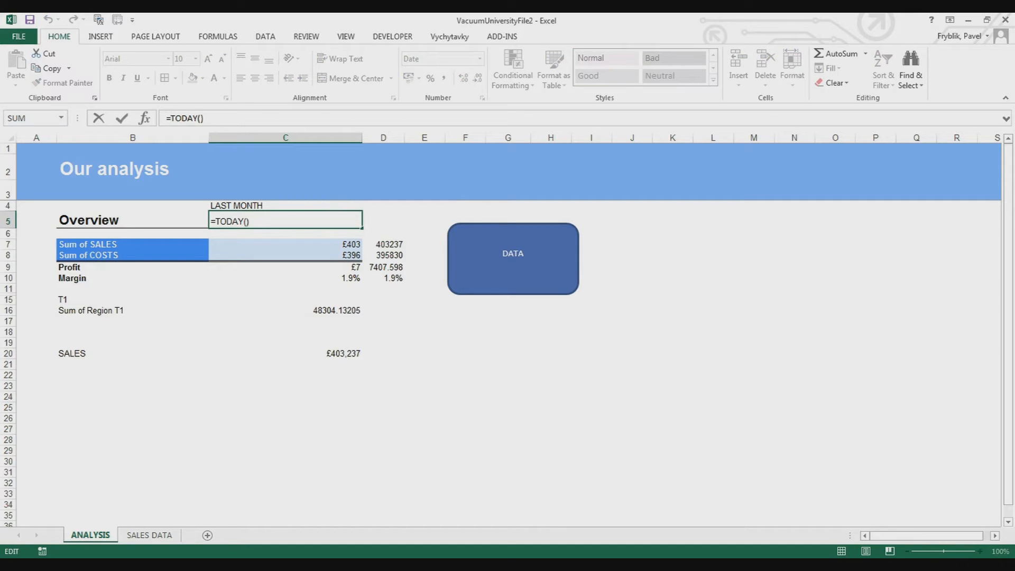
{"action": "type", "text": "EOM"}
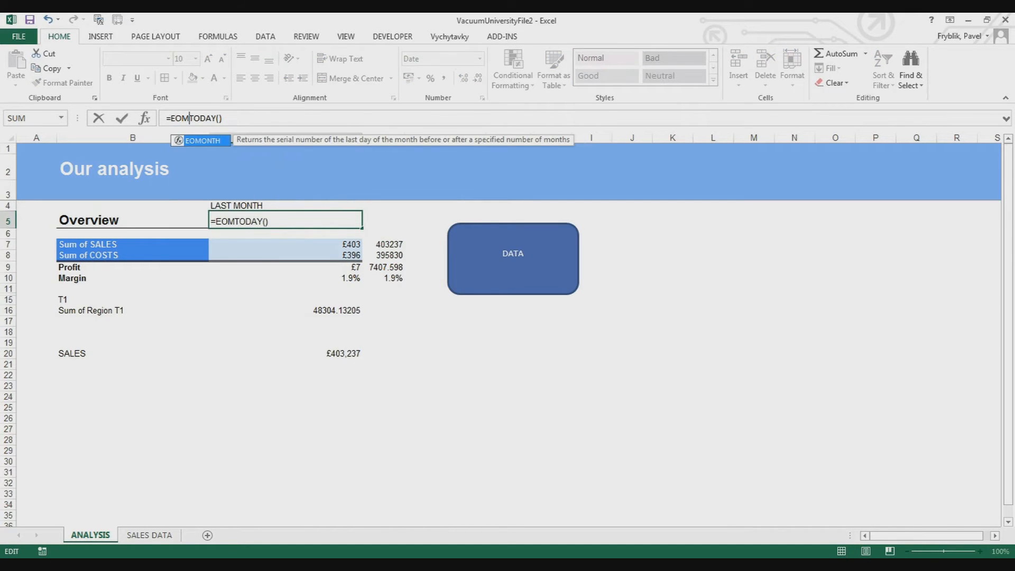
{"action": "key", "text": "Tab"}
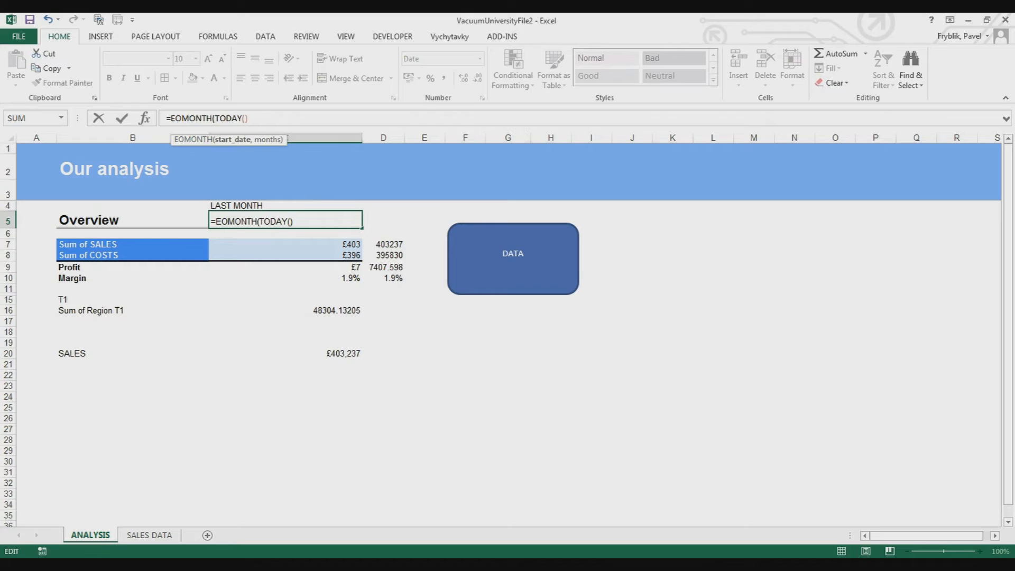
{"action": "type", "text": ",-1)"}
{"action": "key", "text": "ctrl+Return"}
{"action": "key", "text": "Return"}
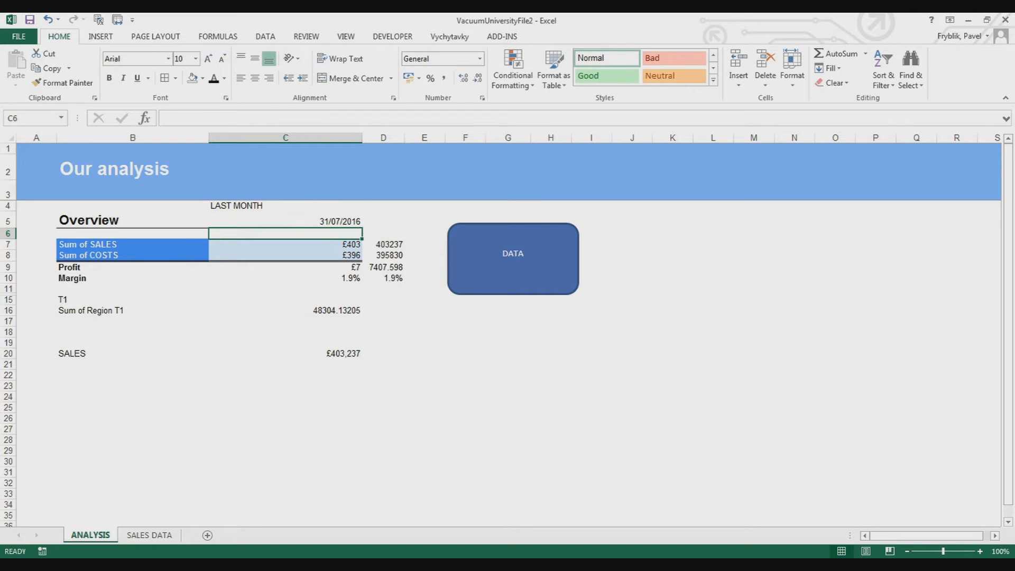
Extend the C4 label to read LAST MONTH LAST DAY.
{"action": "left_click", "coordinate": [286, 206]}
{"action": "key", "text": "F2"}
{"action": "type", "text": "LAS"}
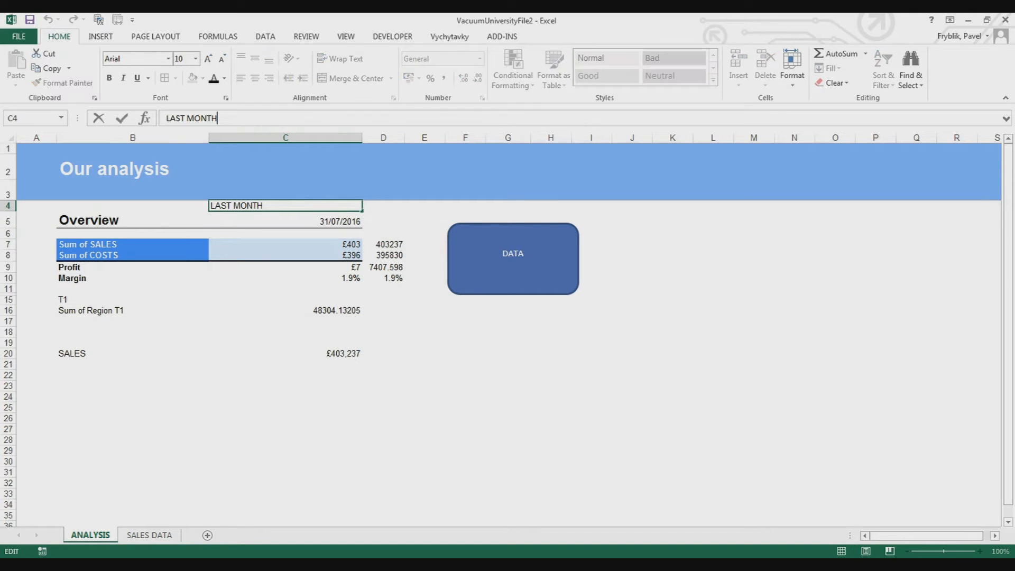
{"action": "type", "text": "T DAY"}
{"action": "key", "text": "Return"}
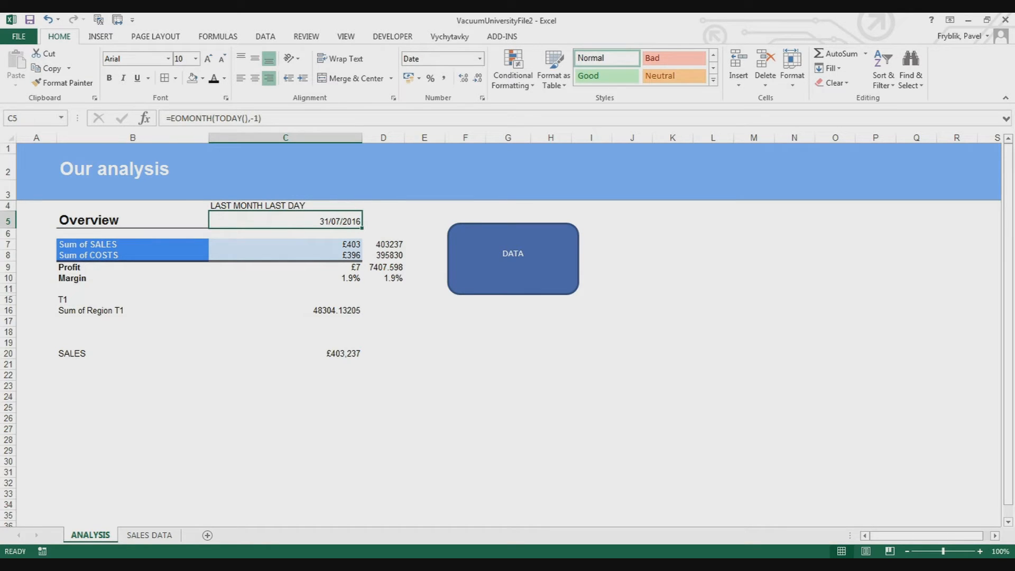
Clear the C4 label and prefix the C5 date with text: ="Data as of " & EOMONTH(TODAY(),-1).
{"action": "left_click", "coordinate": [285, 206]}
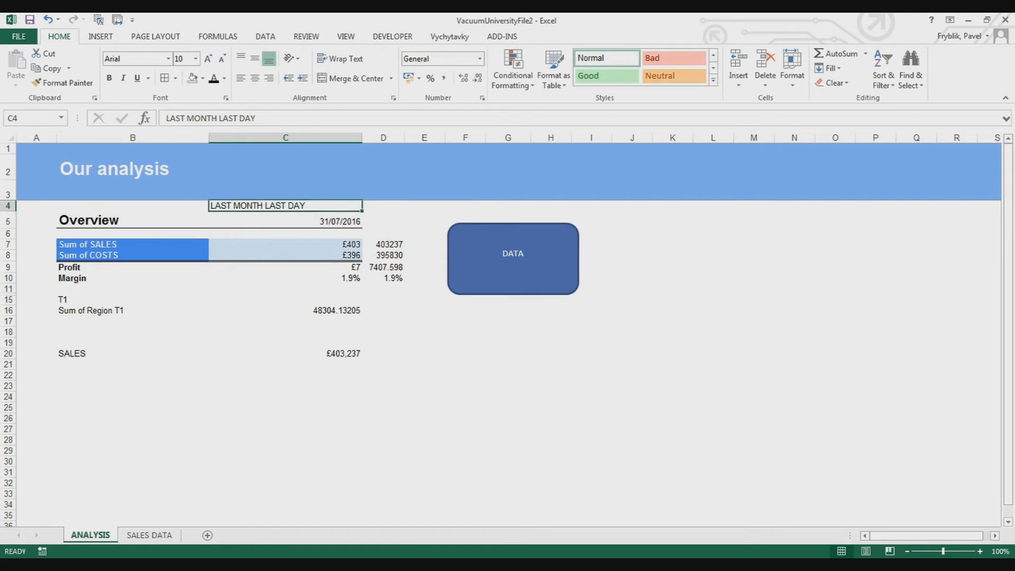
{"action": "left_click", "coordinate": [286, 220]}
{"action": "left_click", "coordinate": [171, 118]}
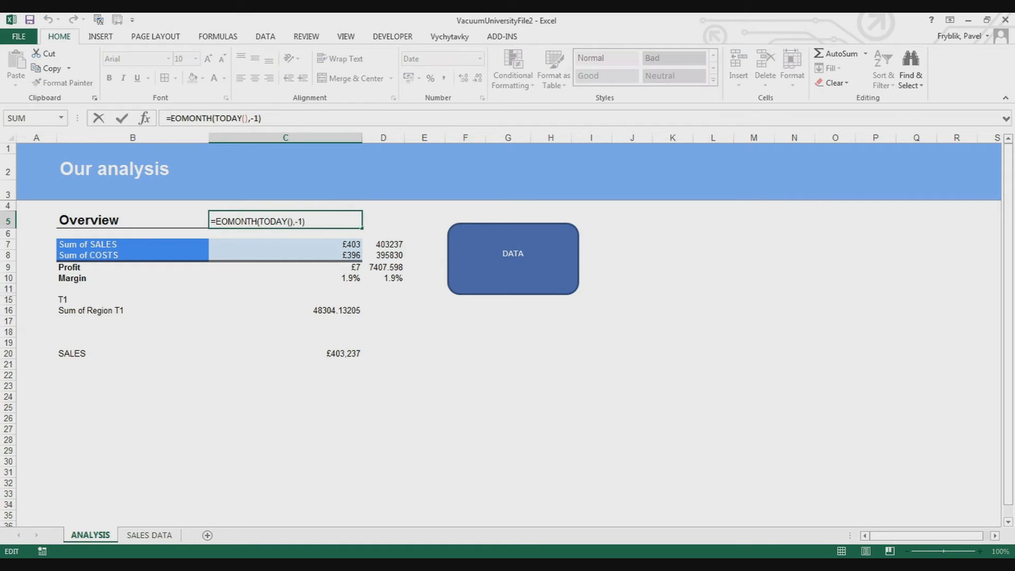
{"action": "type", "text": "\"Data a"}
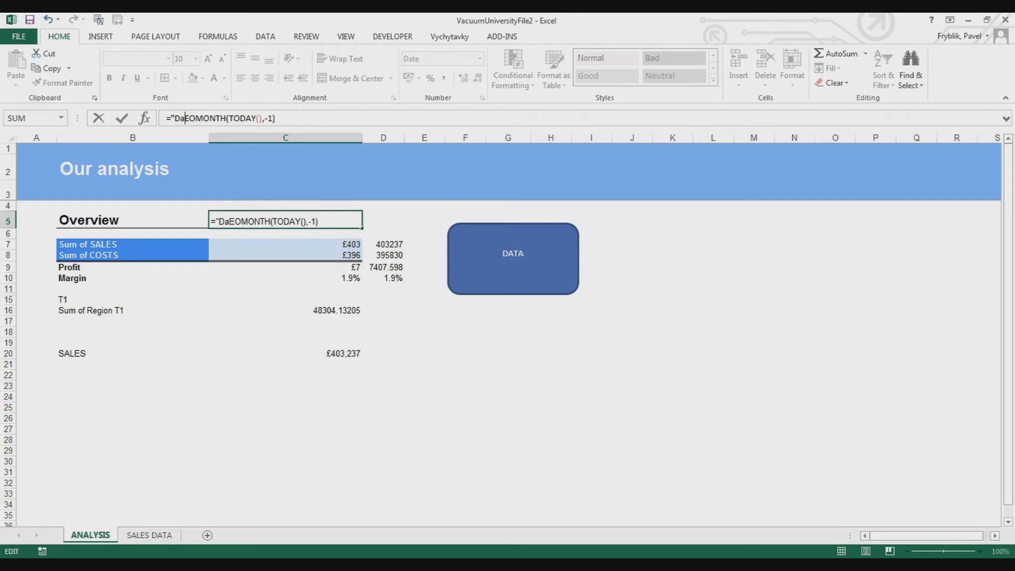
{"action": "type", "text": "s of"}
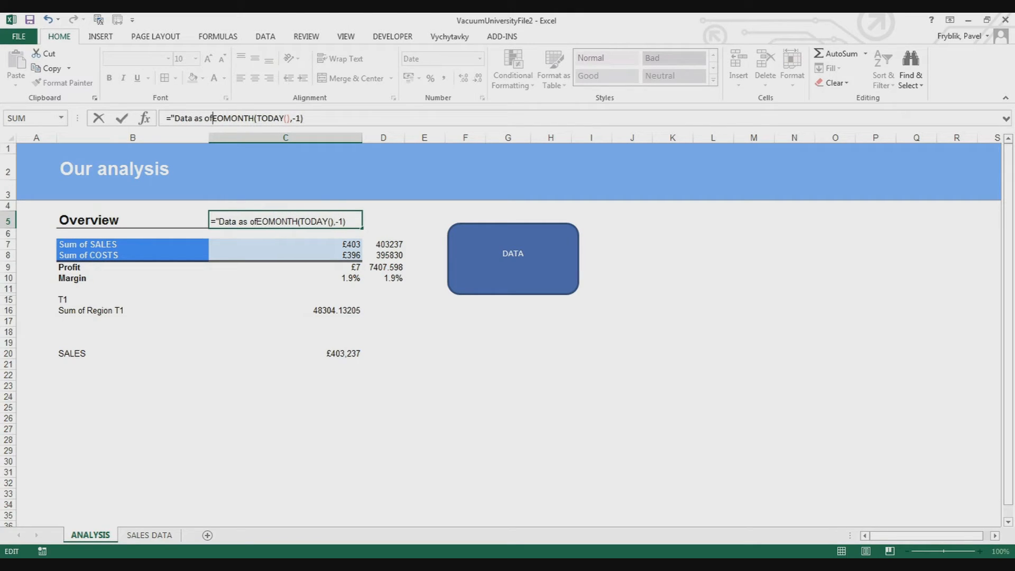
{"action": "type", "text": " \" "}
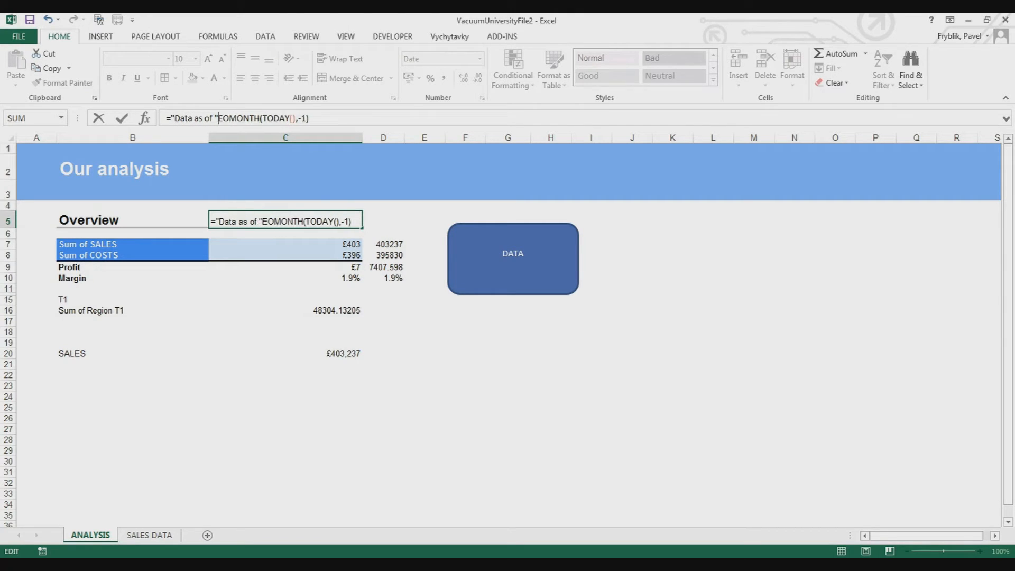
{"action": "type", "text": "&"}
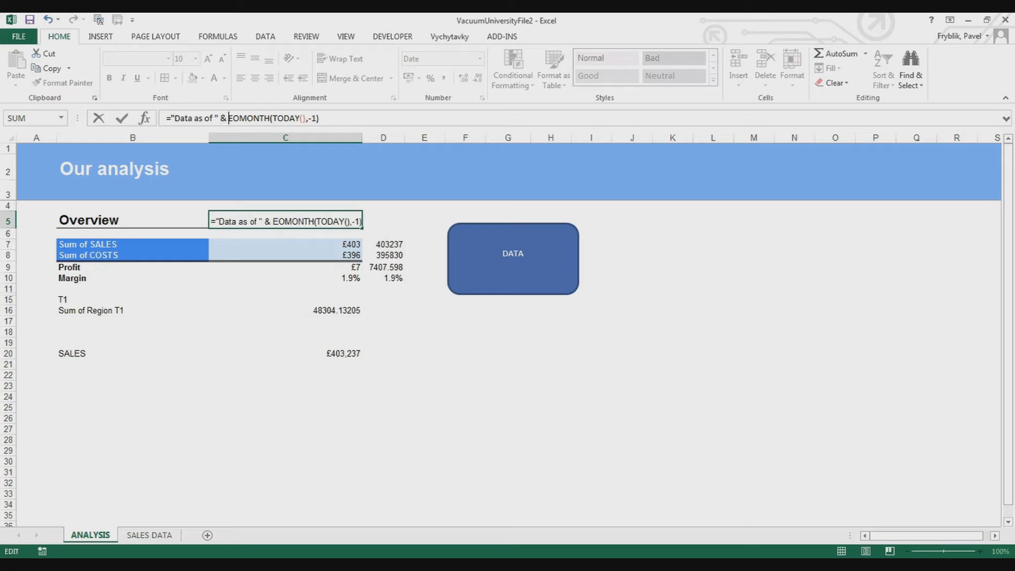
{"action": "key", "text": "Return"}
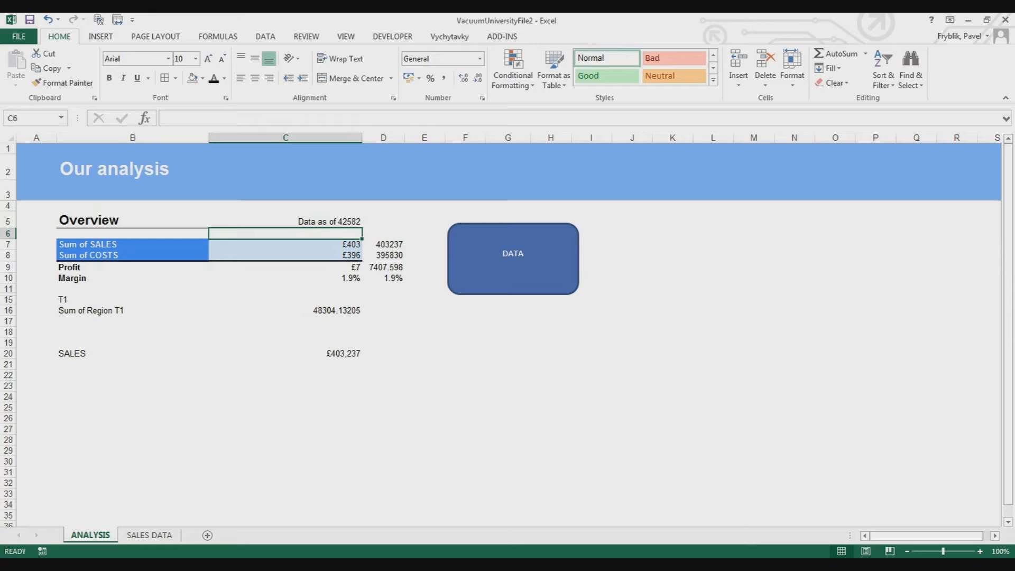
Add the note TEXT + NUMBER in C4 above the combined formula.
{"action": "key", "text": "Up"}
{"action": "key", "text": "Up"}
{"action": "type", "text": "TEXT +"}
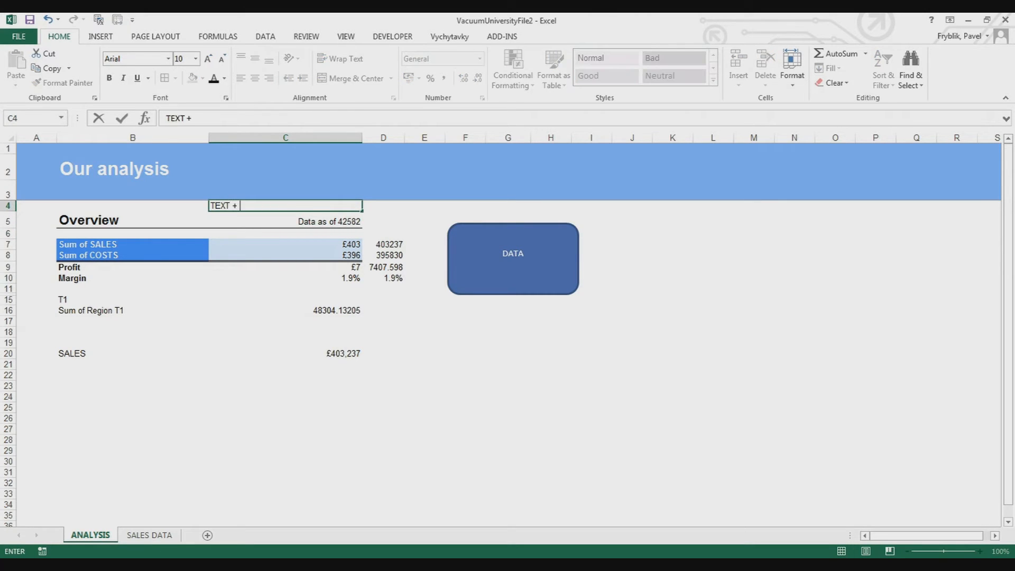
{"action": "type", "text": " INTER"}
{"action": "key", "text": "BackSpace"}
{"action": "key", "text": "BackSpace"}
{"action": "key", "text": "BackSpace"}
{"action": "key", "text": "BackSpace"}
{"action": "key", "text": "BackSpace"}
{"action": "type", "text": "NUMBEr"}
{"action": "key", "text": "Return"}
{"action": "key", "text": "Up"}
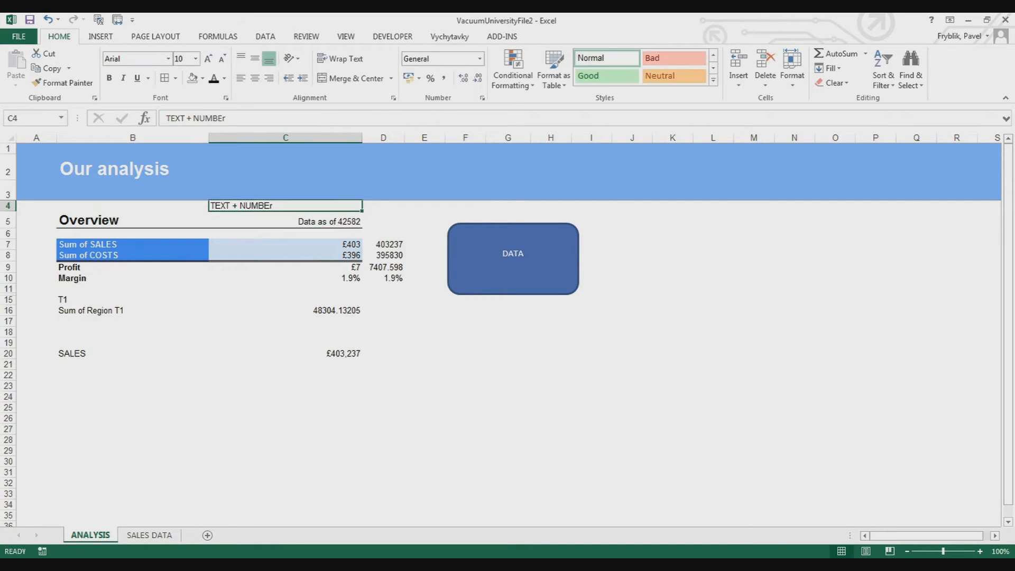
{"action": "key", "text": "F2"}
{"action": "key", "text": "BackSpace"}
{"action": "type", "text": "R"}
{"action": "key", "text": "Return"}
Delete the TEXT + NUMBER note from C4 and return to C5.
{"action": "key", "text": "Up"}
{"action": "key", "text": "Delete"}
{"action": "key", "text": "Down"}
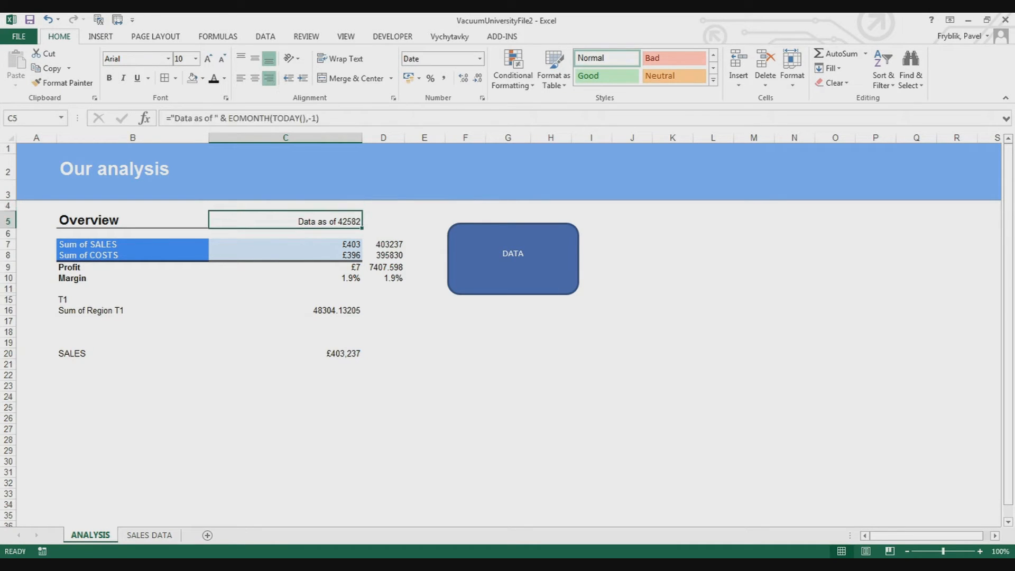
Wrap the EOMONTH part of C5 in TEXT with the format "dd/mm/yyyy".
{"action": "left_click", "coordinate": [227, 117]}
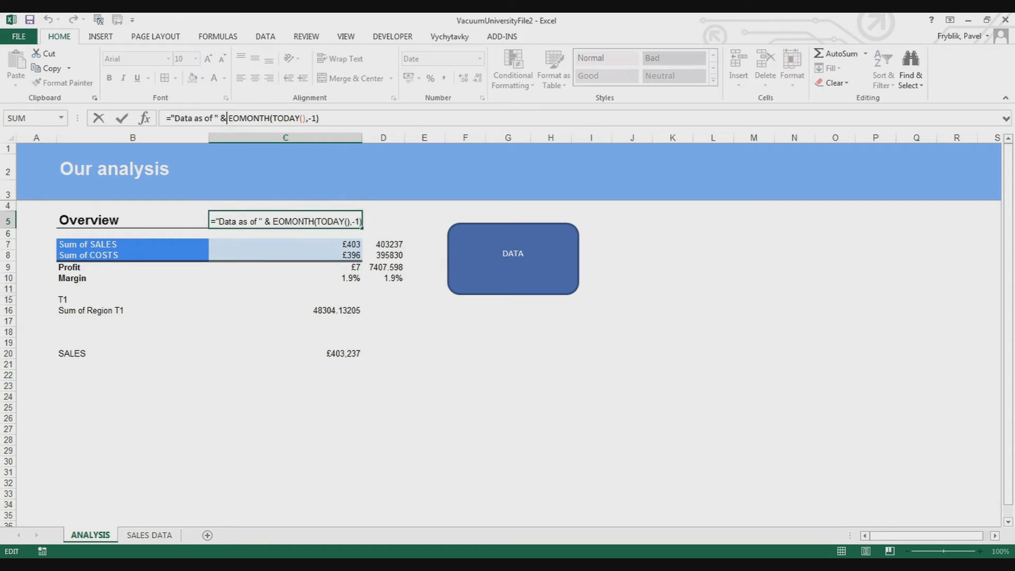
{"action": "type", "text": "text"}
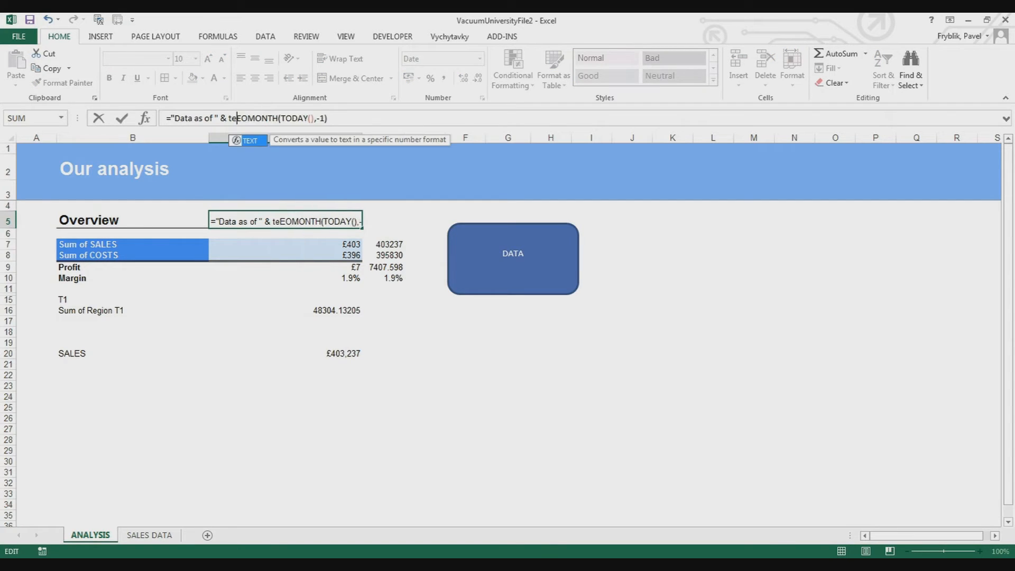
{"action": "key", "text": "Tab"}
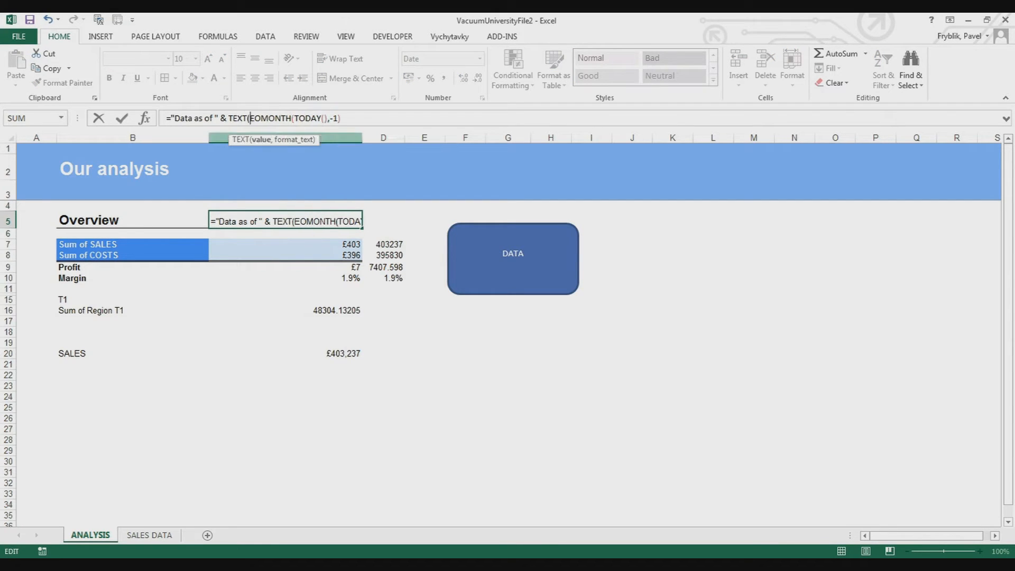
{"action": "key", "text": "End"}
{"action": "type", "text": ",\""}
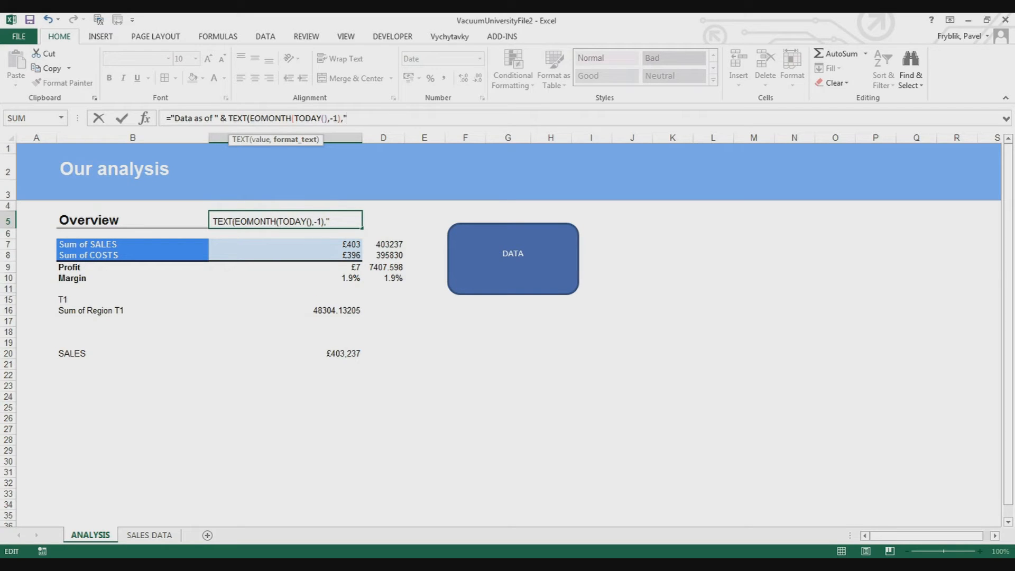
{"action": "type", "text": "dd/mm/yyyy\")"}
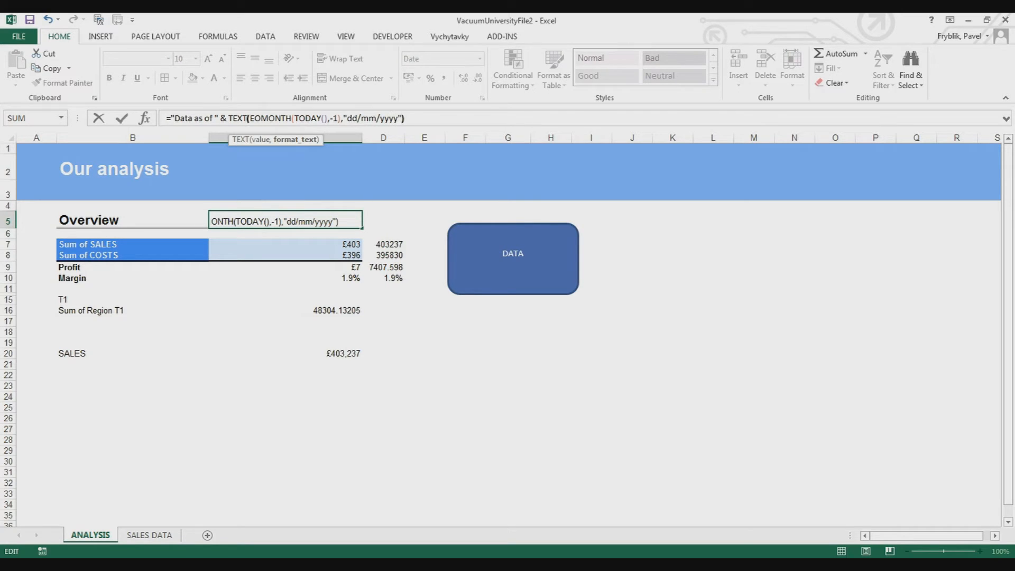
{"action": "key", "text": "Return"}
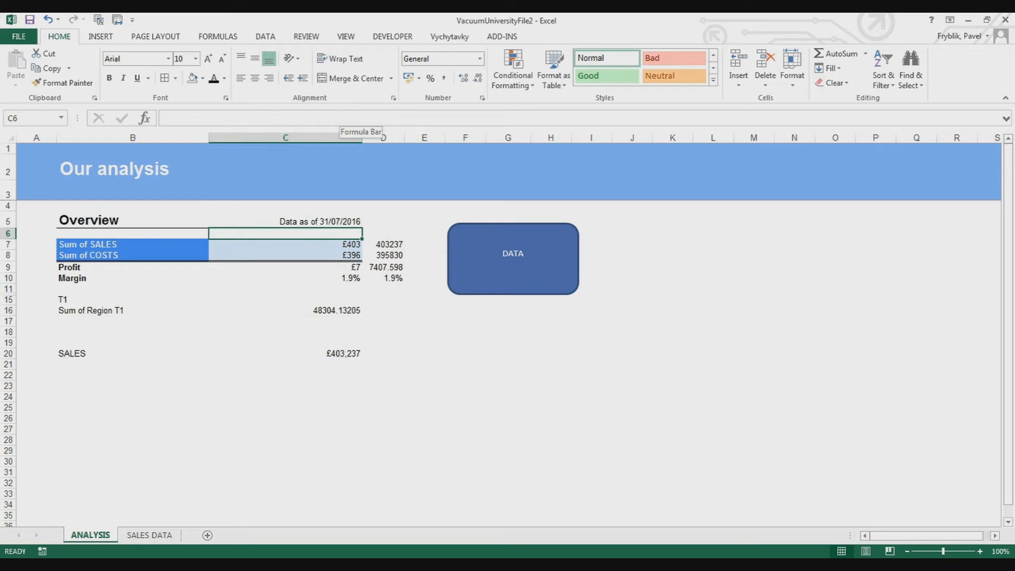
Shorten the month code in C5's TEXT format so it reads "dd/m/yyyy".
{"action": "left_click", "coordinate": [286, 221]}
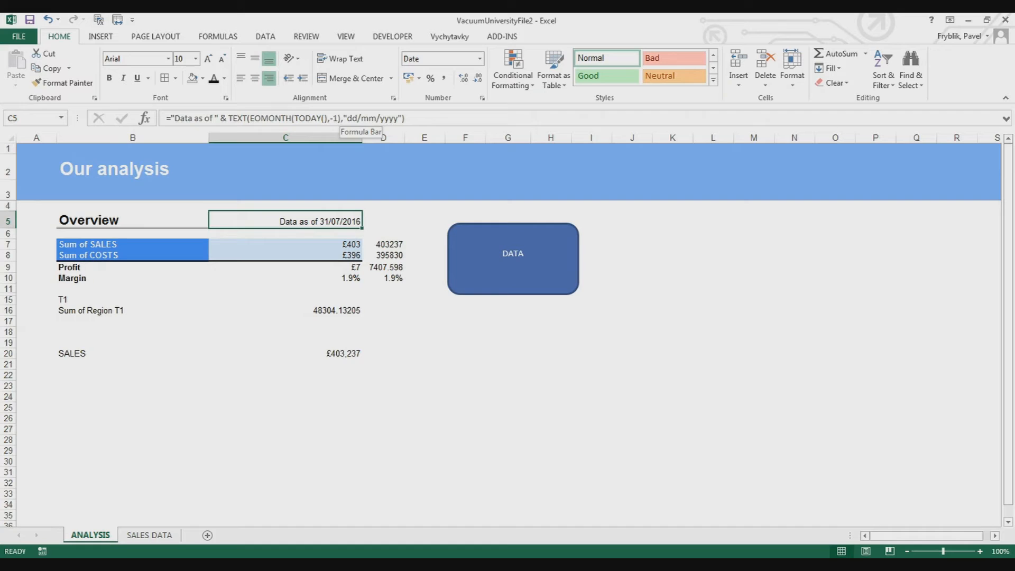
{"action": "left_click", "coordinate": [353, 118]}
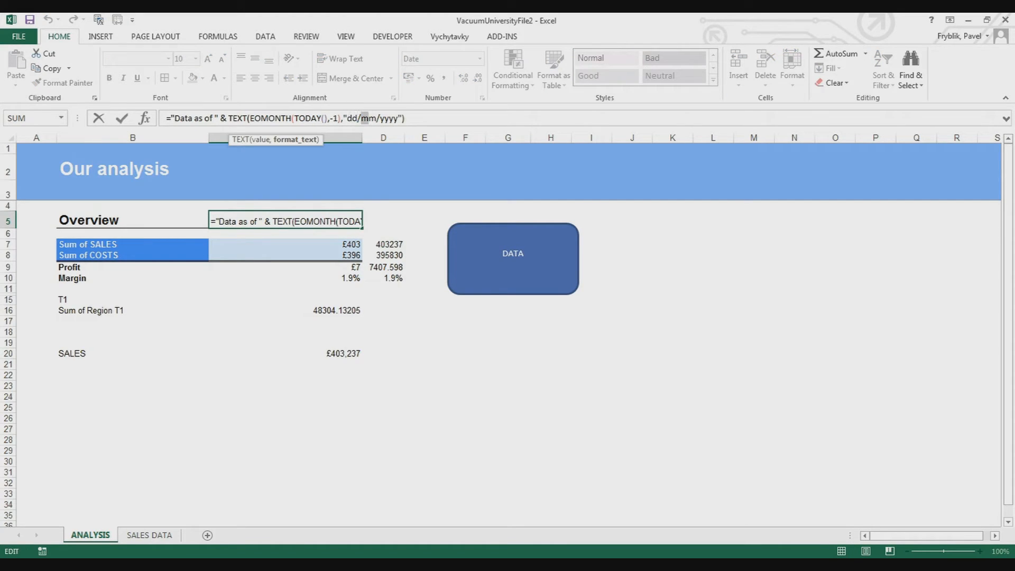
{"action": "double_click", "coordinate": [364, 118]}
{"action": "type", "text": "m"}
{"action": "key", "text": "Return"}
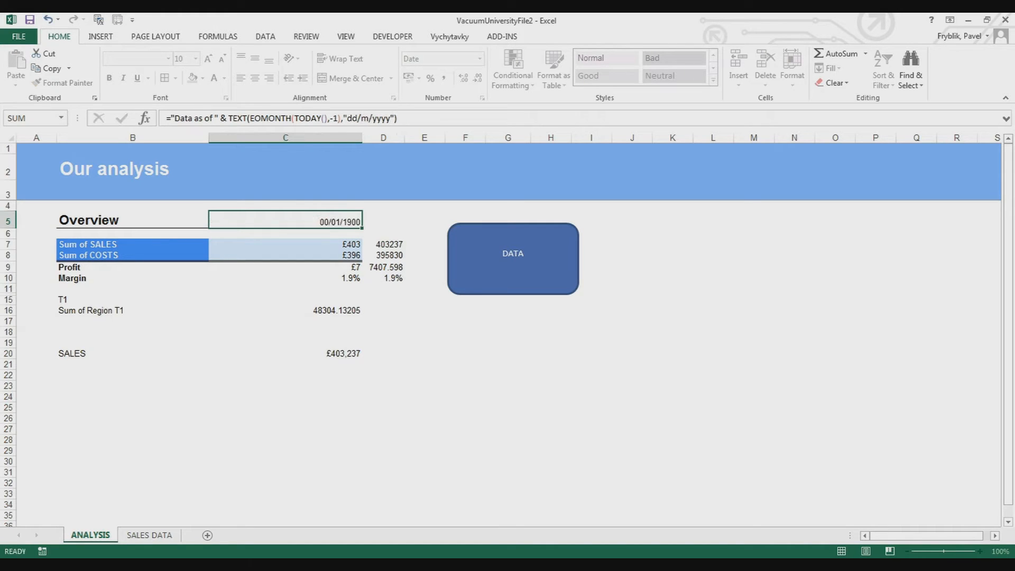
Shorten the day code in C5's TEXT format so it reads "d/m/yyyy".
{"action": "left_click", "coordinate": [286, 221]}
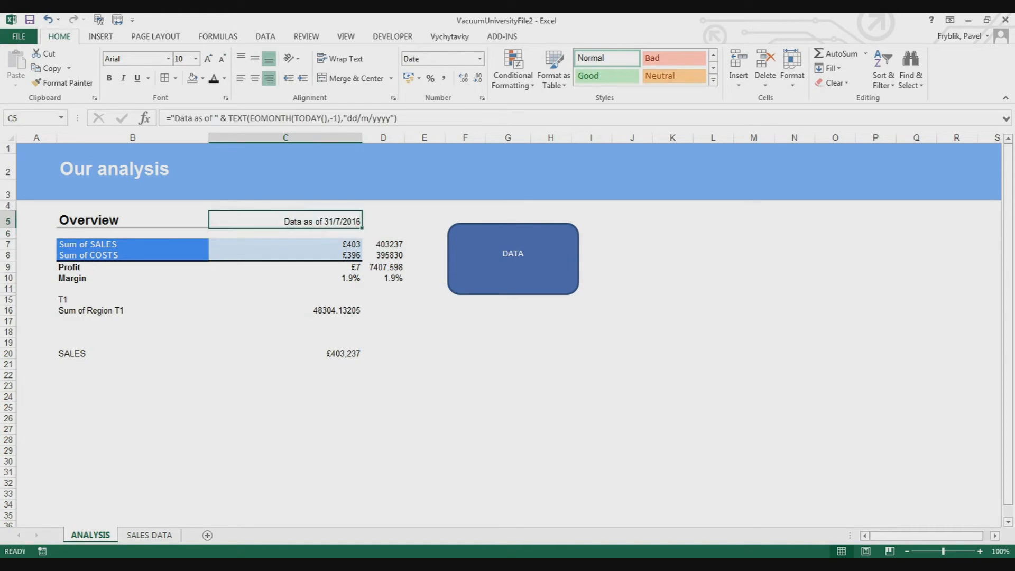
{"action": "double_click", "coordinate": [351, 118]}
{"action": "type", "text": "d"}
{"action": "key", "text": "ctrl+Return"}
{"action": "key", "text": "F2"}
{"action": "key", "text": "ctrl+Return"}
Drop the day from C5's TEXT format and use an abbreviated month name: "mmm/yyyy".
{"action": "left_click", "coordinate": [352, 118]}
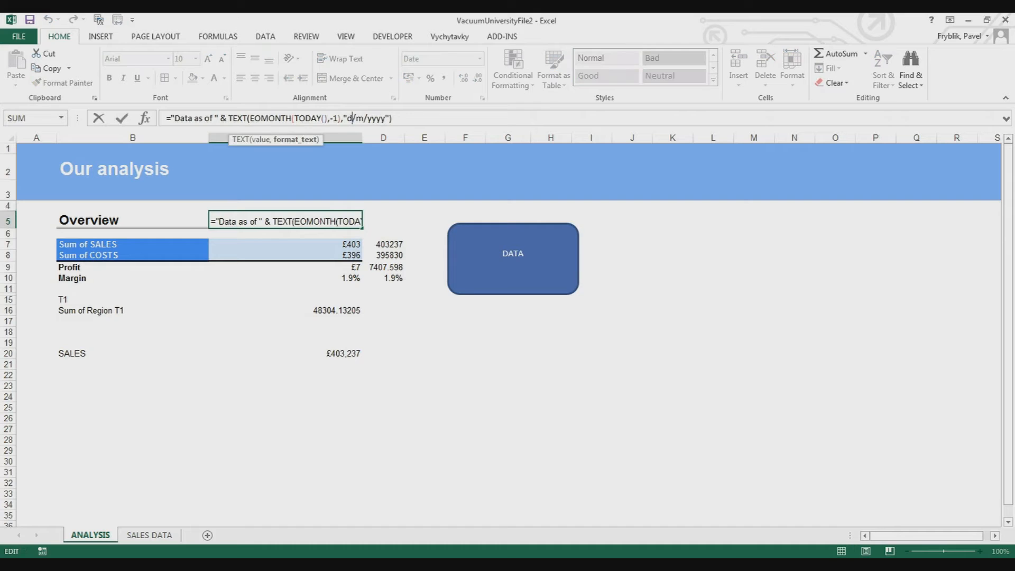
{"action": "left_click_drag", "start_coordinate": [347, 119], "coordinate": [365, 119]}
{"action": "type", "text": "mm"}
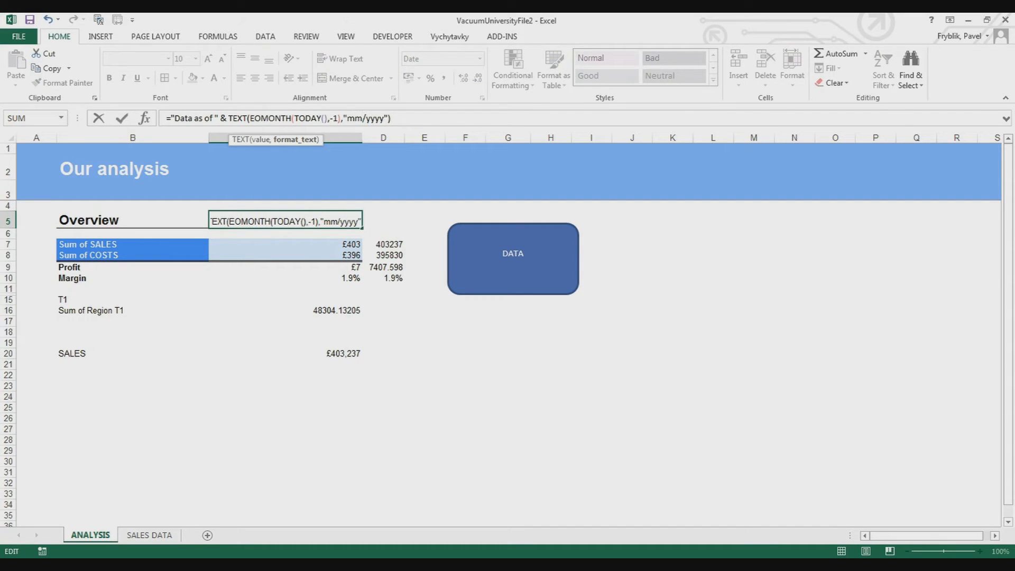
{"action": "key", "text": "Return"}
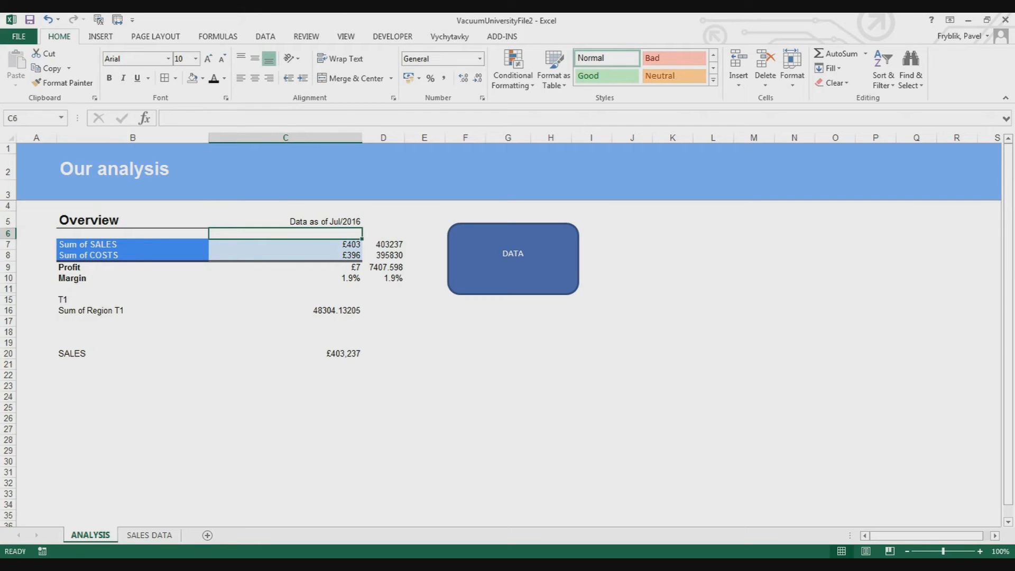
Switch C5's TEXT format to the full month name: "mmmm/yyyy".
{"action": "left_click", "coordinate": [285, 220]}
{"action": "left_click", "coordinate": [363, 118]}
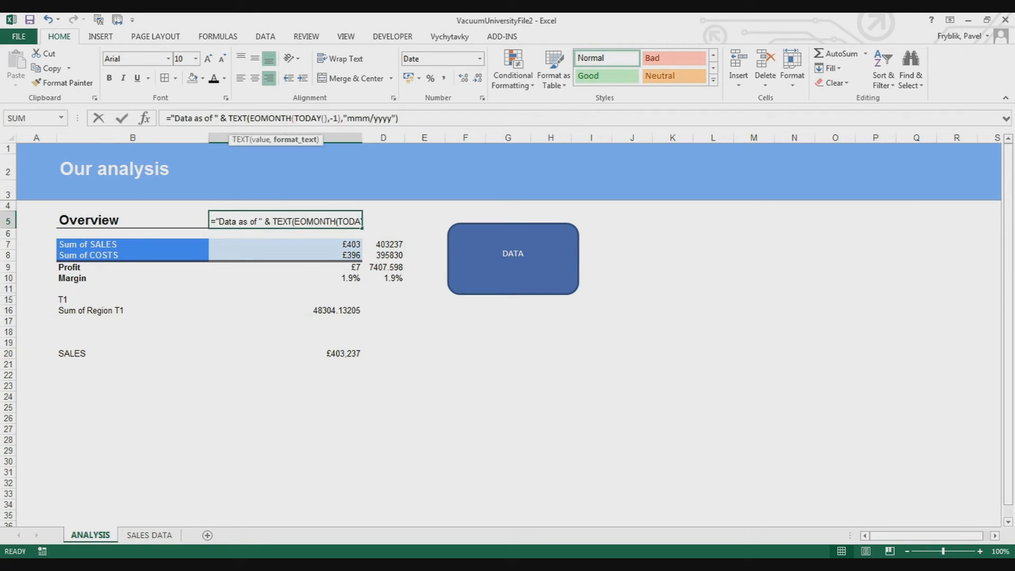
{"action": "type", "text": "m"}
{"action": "key", "text": "Return"}
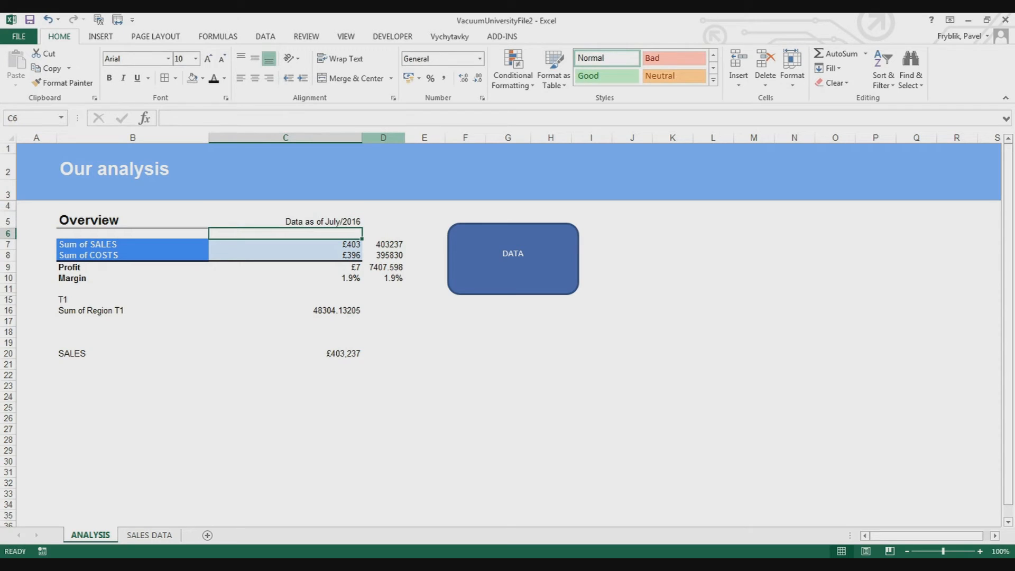
Replace the slash in C5's TEXT format with a space: "mmmm yyyy".
{"action": "key", "text": "Up"}
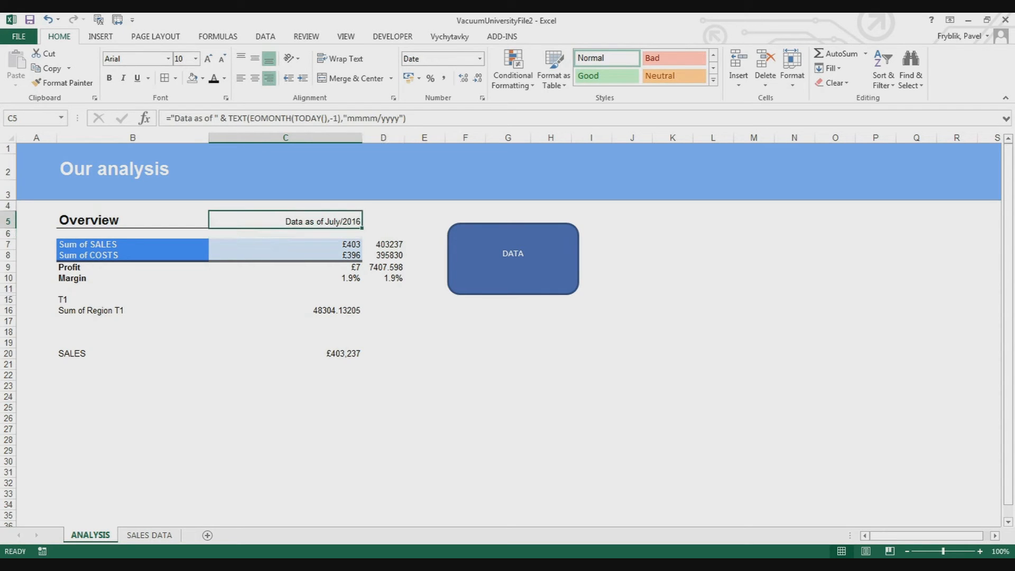
{"action": "left_click", "coordinate": [381, 118]}
{"action": "key", "text": "BackSpace"}
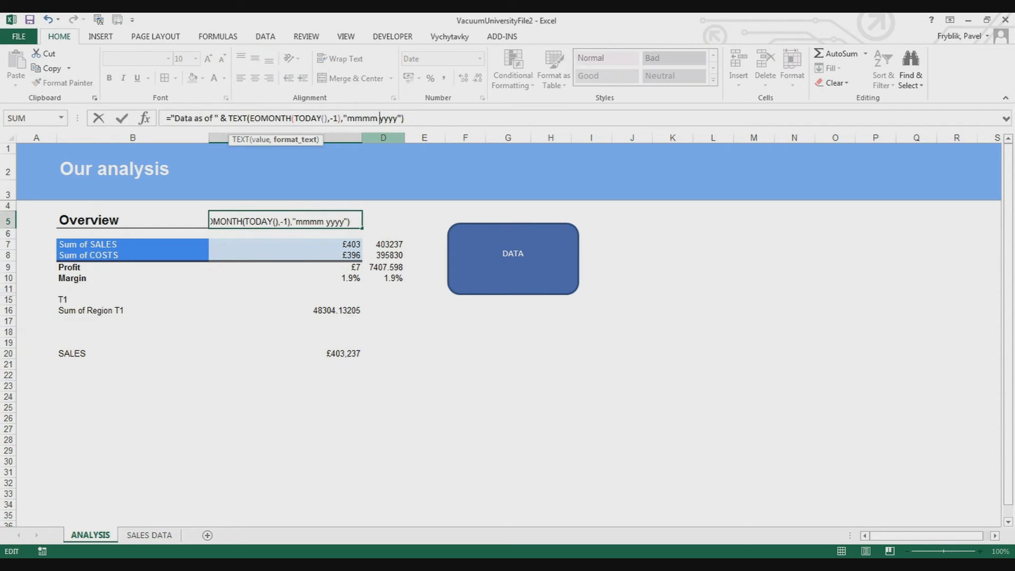
{"action": "key", "text": "Return"}
Shorten the year in C5's TEXT format to two digits: "mmmm yy".
{"action": "key", "text": "Up"}
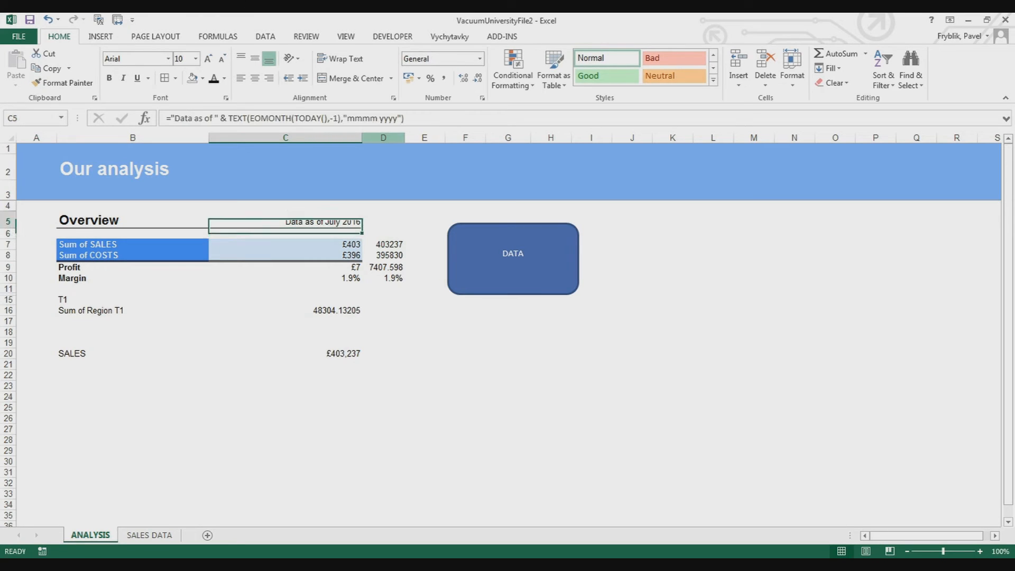
{"action": "left_click", "coordinate": [403, 119]}
{"action": "key", "text": "Left"}
{"action": "key", "text": "Left"}
{"action": "key", "text": "BackSpace"}
{"action": "key", "text": "BackSpace"}
{"action": "key", "text": "Return"}
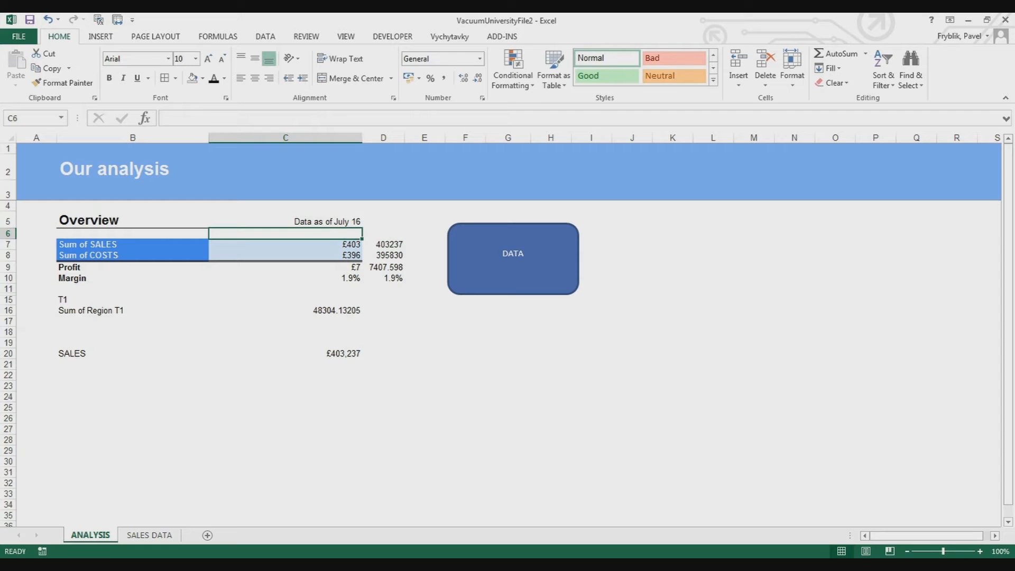
Change C5's TEXT format to day and month only: "dd/mm".
{"action": "key", "text": "Up"}
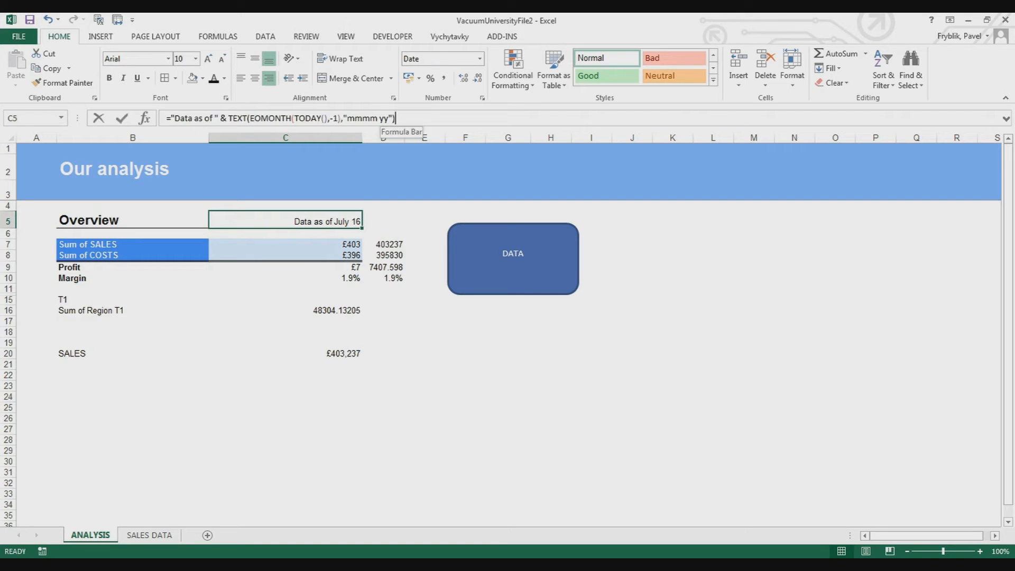
{"action": "left_click_drag", "start_coordinate": [389, 118], "coordinate": [348, 118]}
{"action": "type", "text": "dd/mm"}
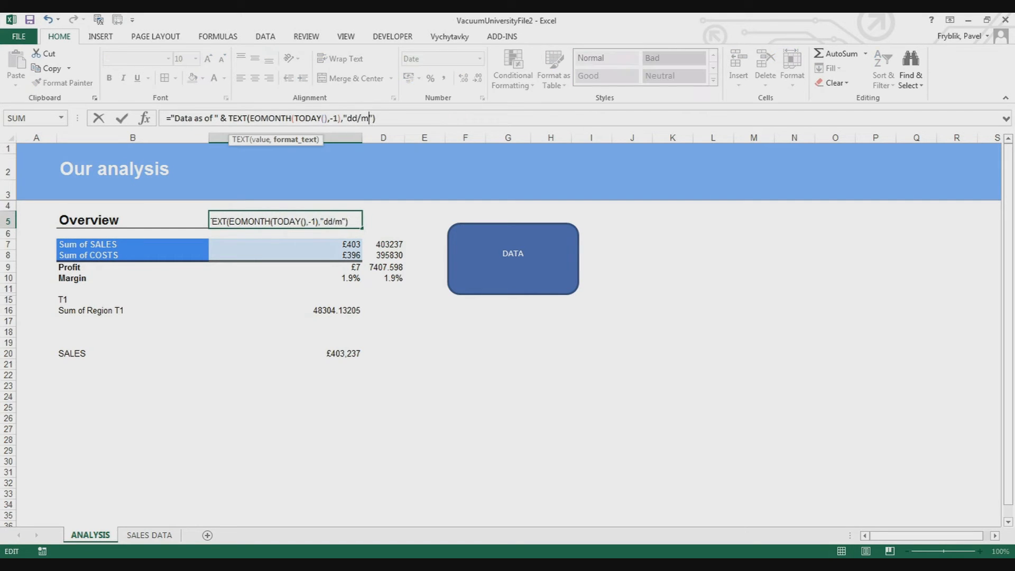
{"action": "key", "text": "Return"}
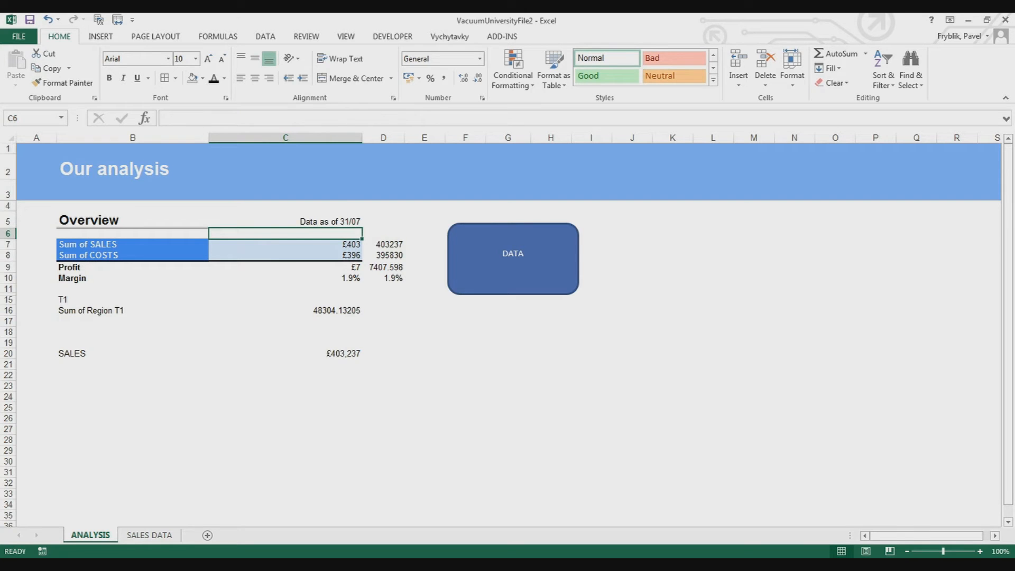
Change C5's TEXT format to the abbreviated weekday name: "ddd".
{"action": "key", "text": "Up"}
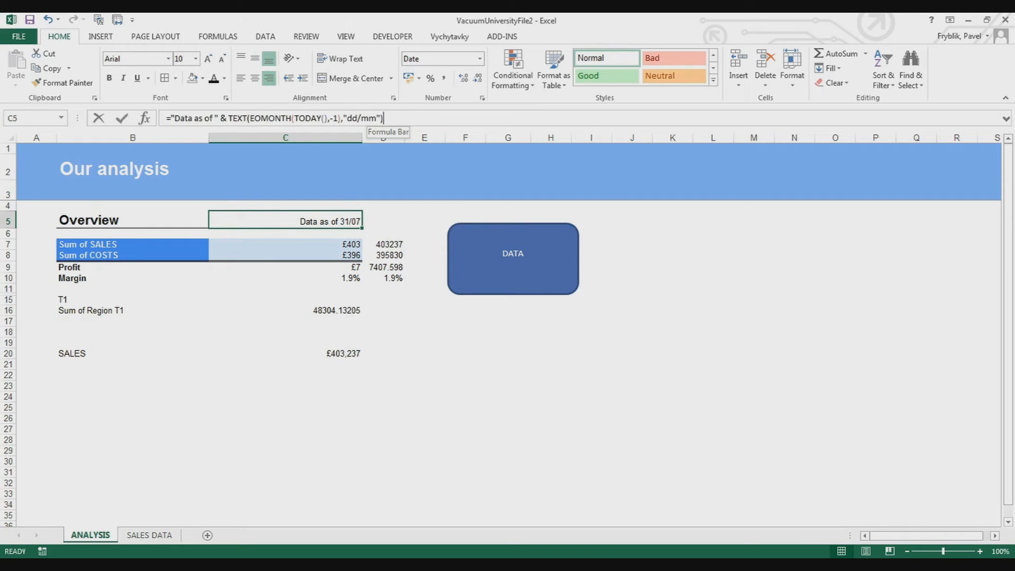
{"action": "left_click_drag", "start_coordinate": [376, 119], "coordinate": [347, 118]}
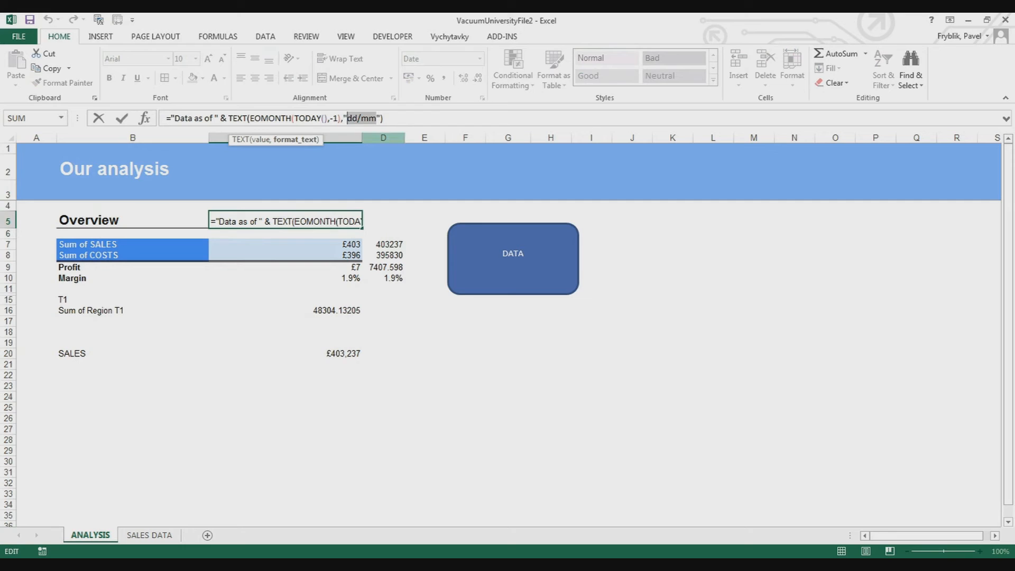
{"action": "type", "text": "ddd"}
{"action": "key", "text": "Return"}
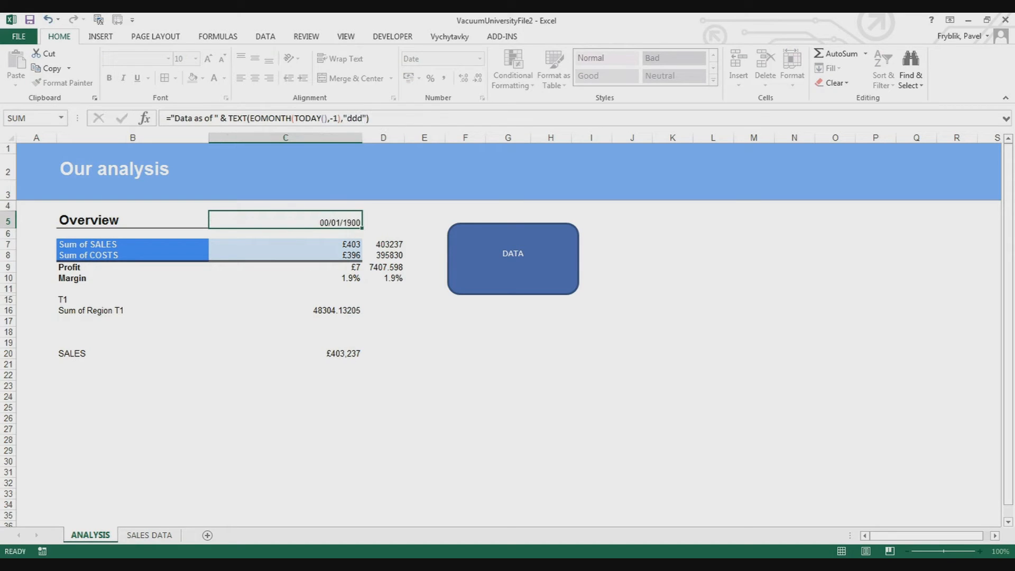
Change C5's TEXT format to the full weekday name: "dddd".
{"action": "key", "text": "Up"}
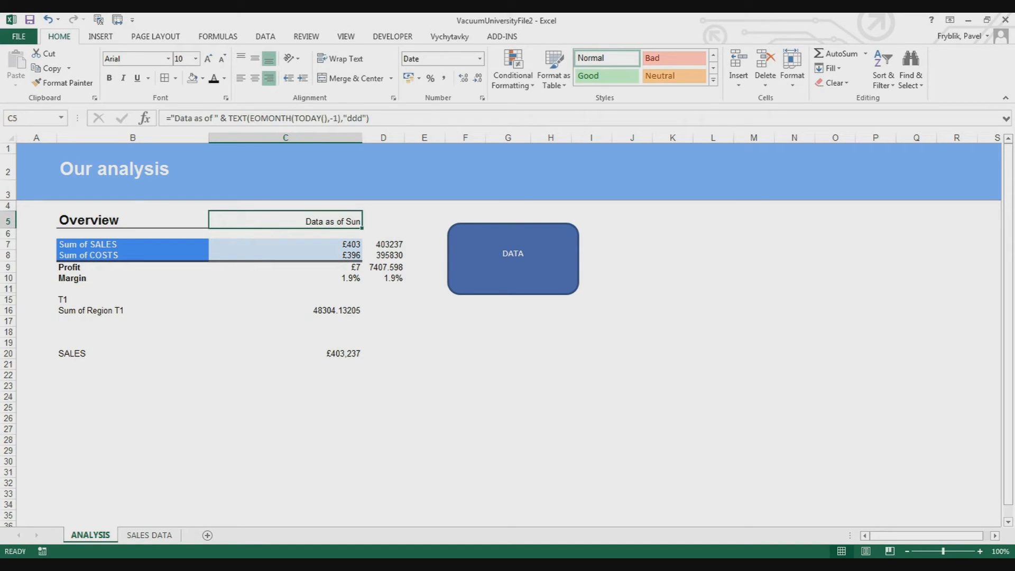
{"action": "left_click", "coordinate": [362, 118]}
{"action": "type", "text": "d"}
{"action": "key", "text": "Return"}
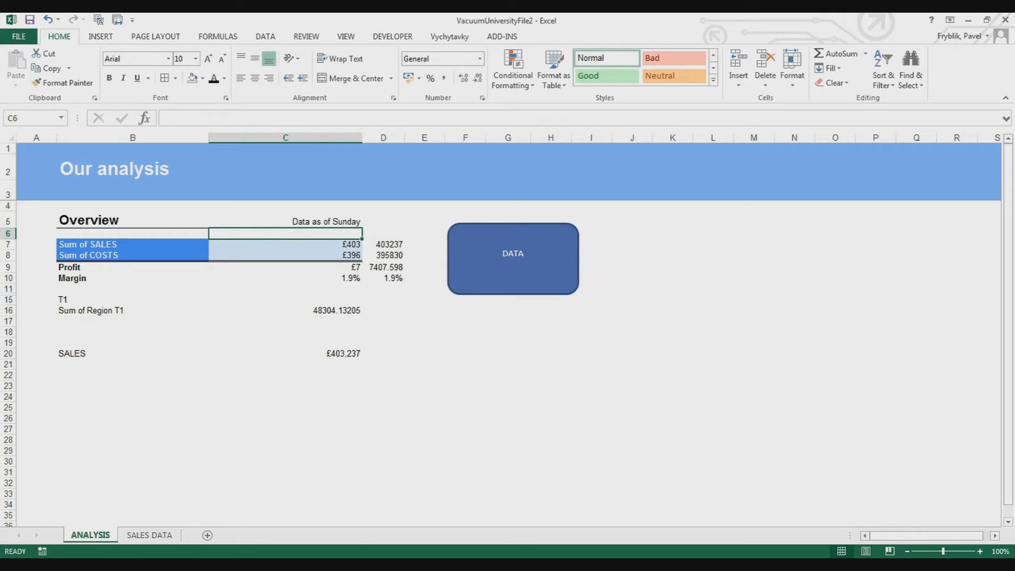
Add an abbreviated month name after the weekday in C5's TEXT format: "dddd mmm".
{"action": "key", "text": "Up"}
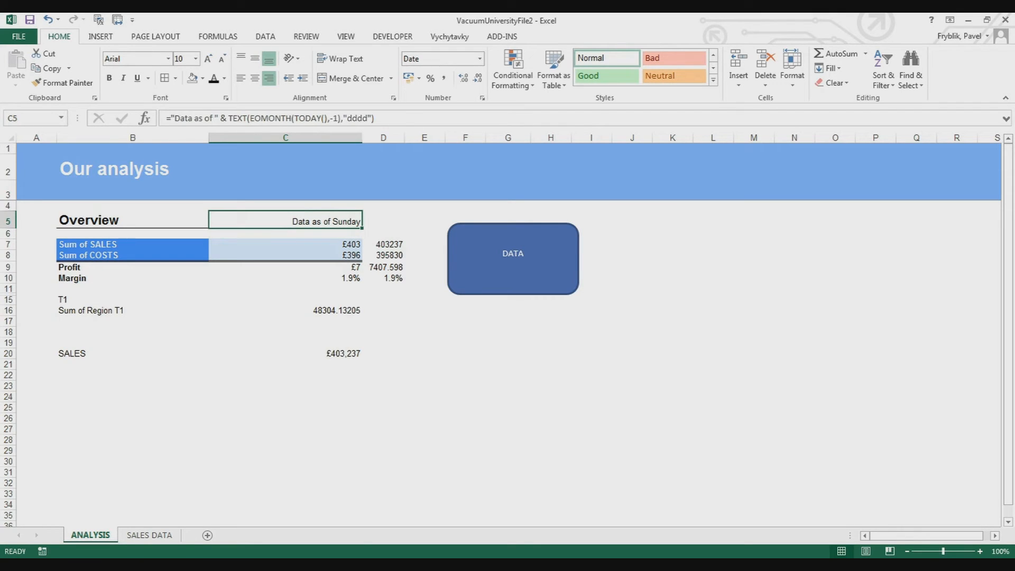
{"action": "left_click", "coordinate": [370, 118]}
{"action": "key", "text": "BackSpace"}
{"action": "key", "text": "BackSpace"}
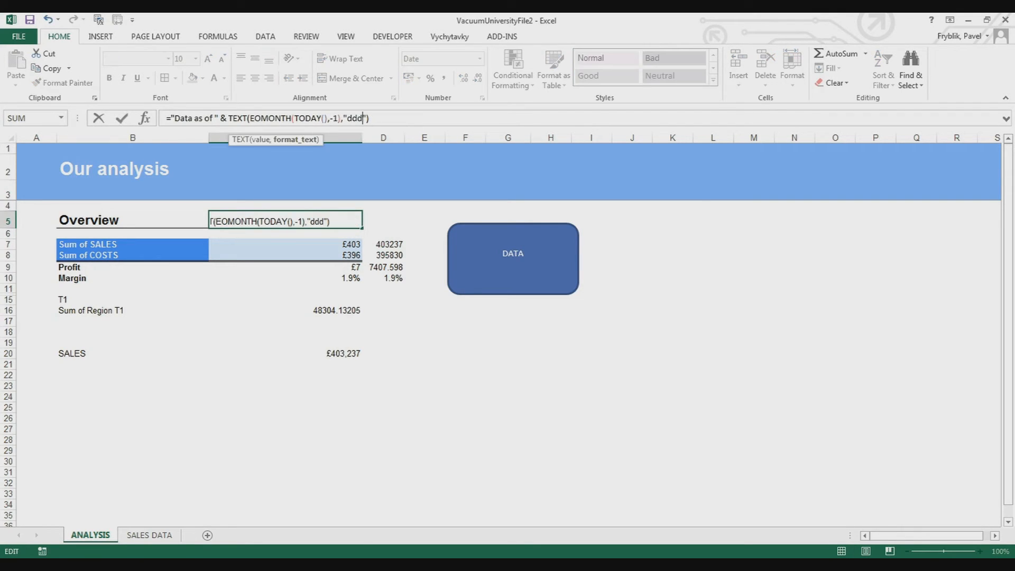
{"action": "type", "text": "dd mmm"}
{"action": "key", "text": "Return"}
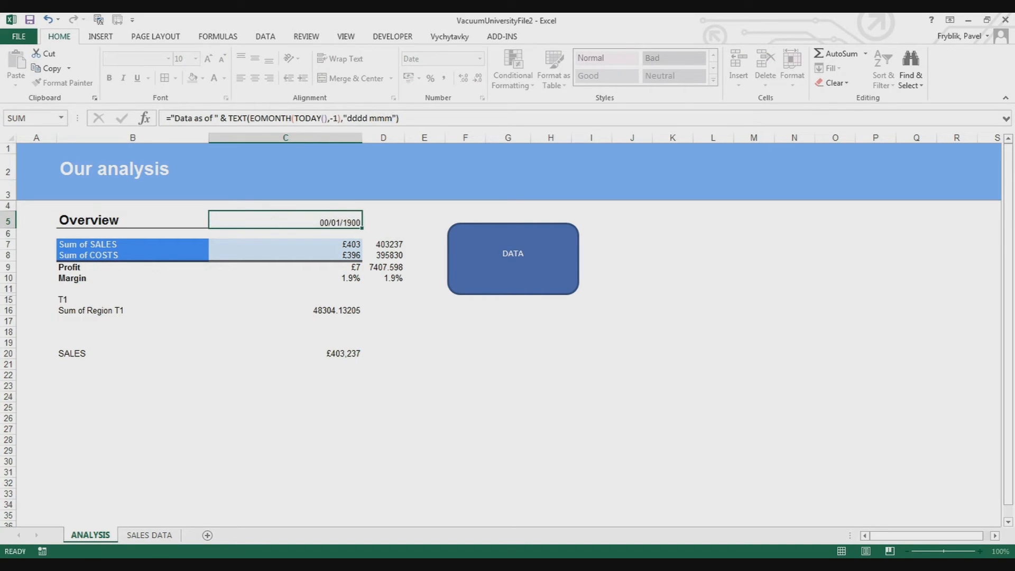
Extend the month in C5's TEXT format to its full name: "dddd mmmm".
{"action": "left_click", "coordinate": [286, 220]}
{"action": "left_click", "coordinate": [393, 119]}
{"action": "type", "text": "m"}
{"action": "key", "text": "Return"}
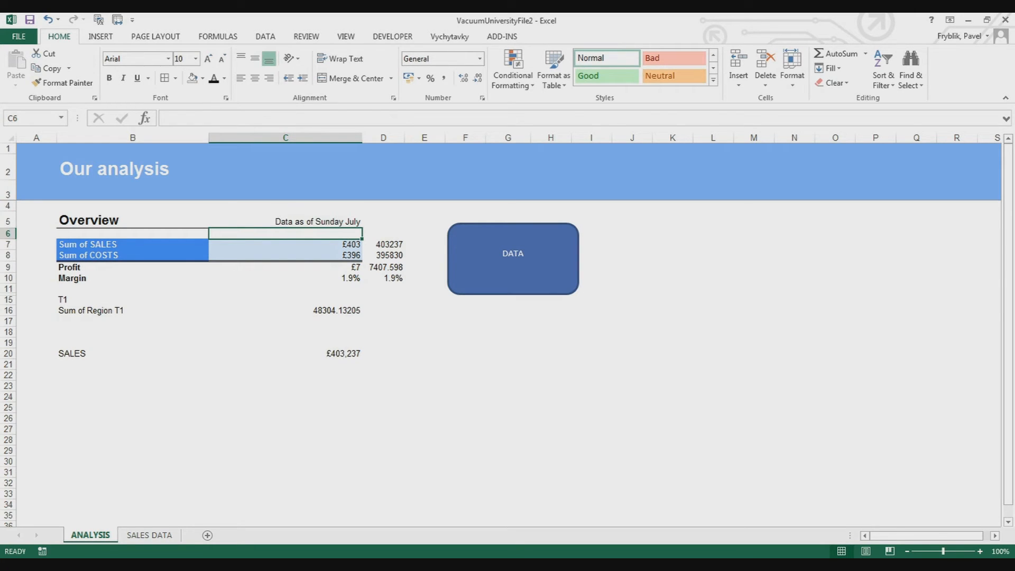
Change C5's TEXT format to day, two-digit month and four-digit year, separated by slashes.
{"action": "left_click", "coordinate": [286, 220]}
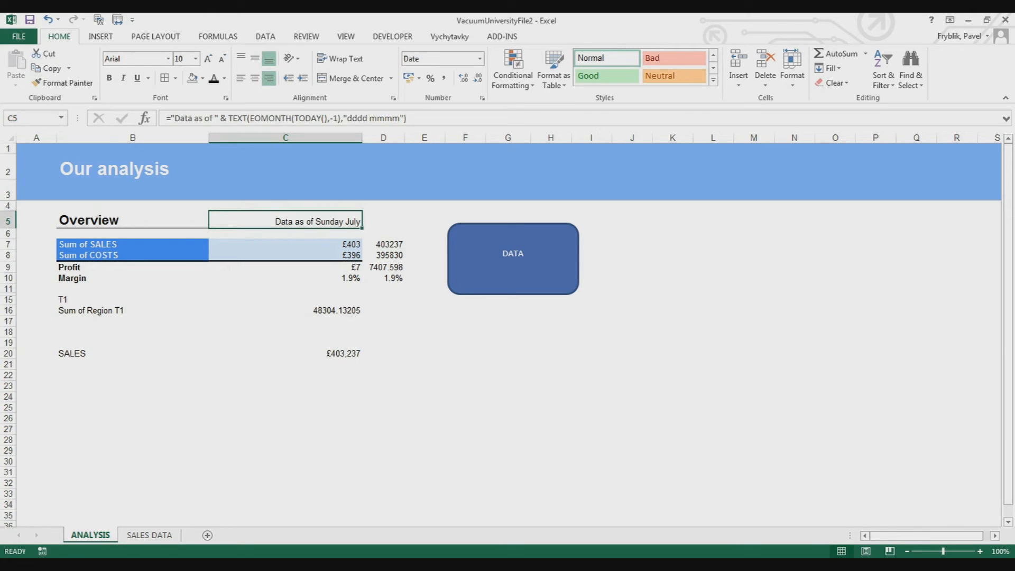
{"action": "left_click_drag", "start_coordinate": [400, 119], "coordinate": [353, 118]}
{"action": "type", "text": "d/"}
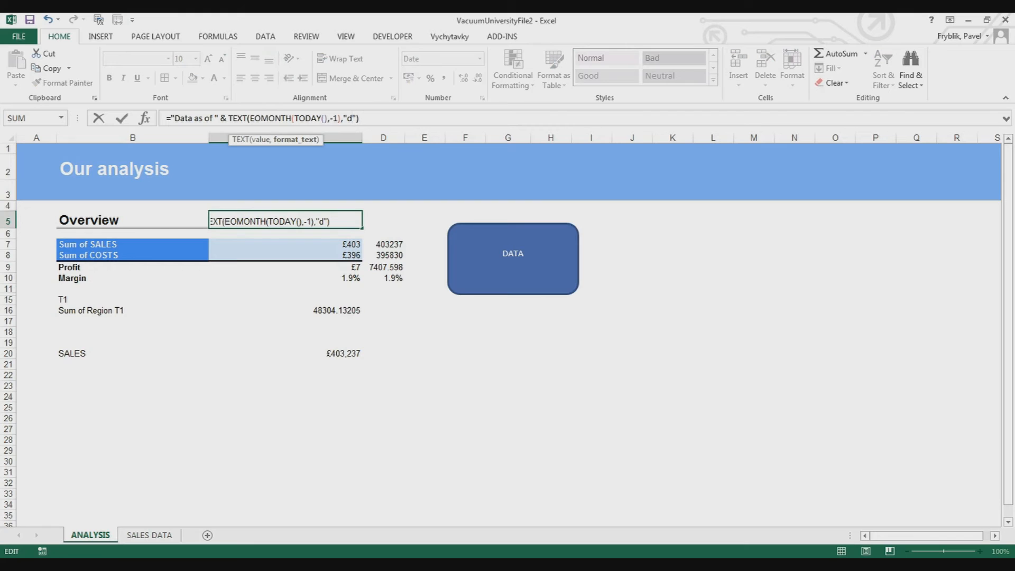
{"action": "type", "text": "mm/yyyy"}
{"action": "key", "text": "Return"}
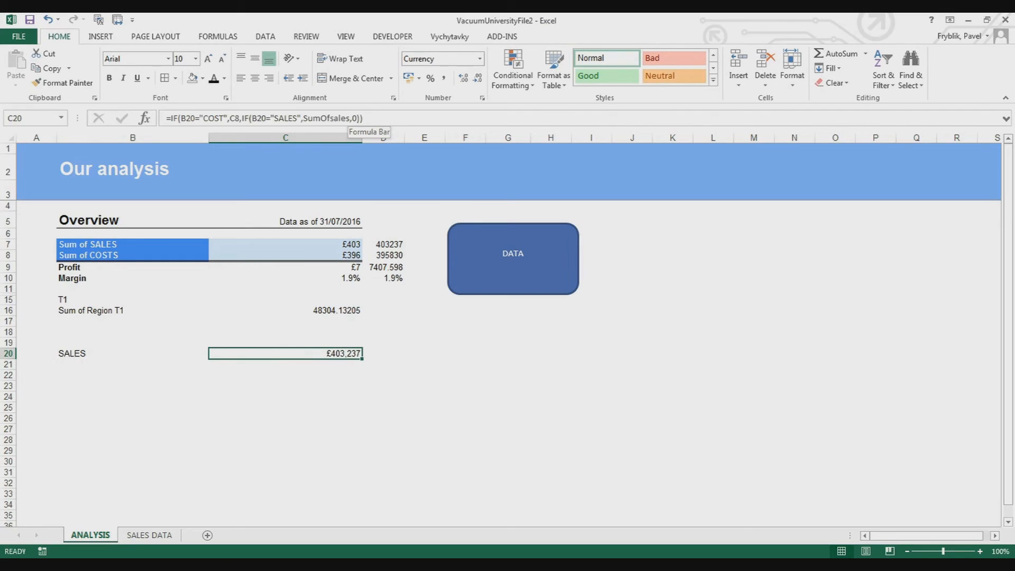
Replace the entry in B20 with lowercase "sales".
{"action": "left_click", "coordinate": [133, 354]}
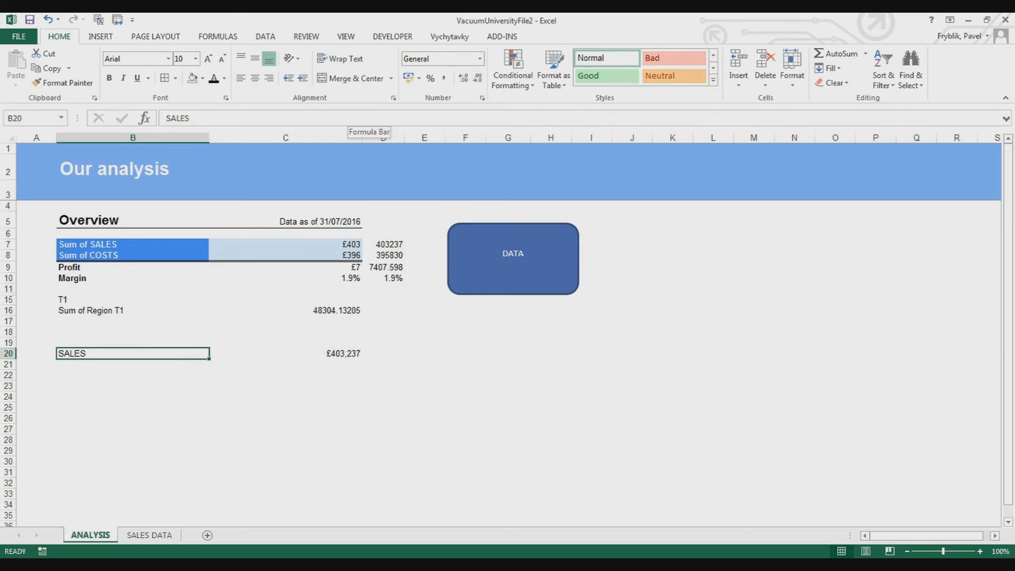
{"action": "type", "text": "sales"}
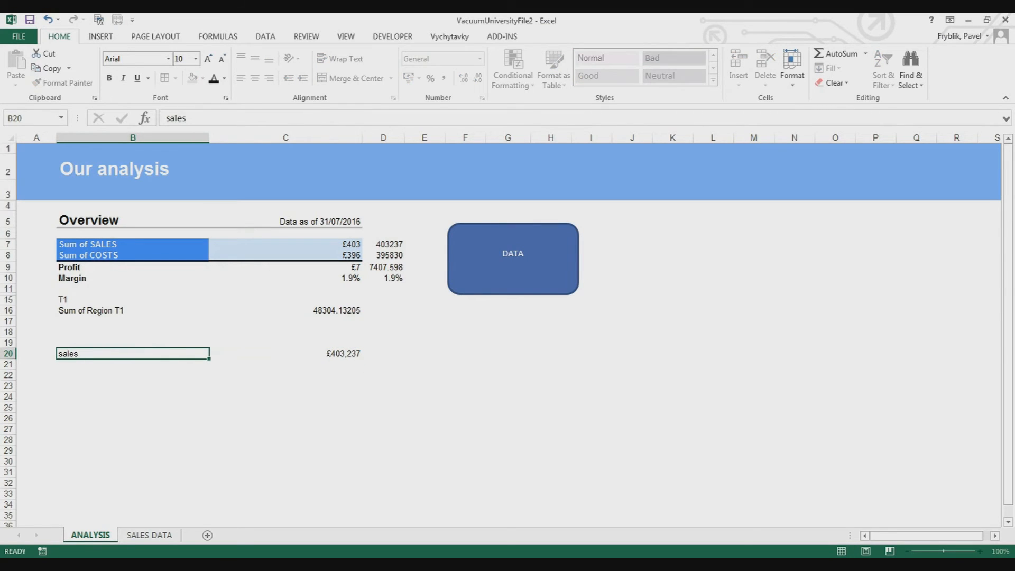
{"action": "key", "text": "Return"}
{"action": "key", "text": "Up"}
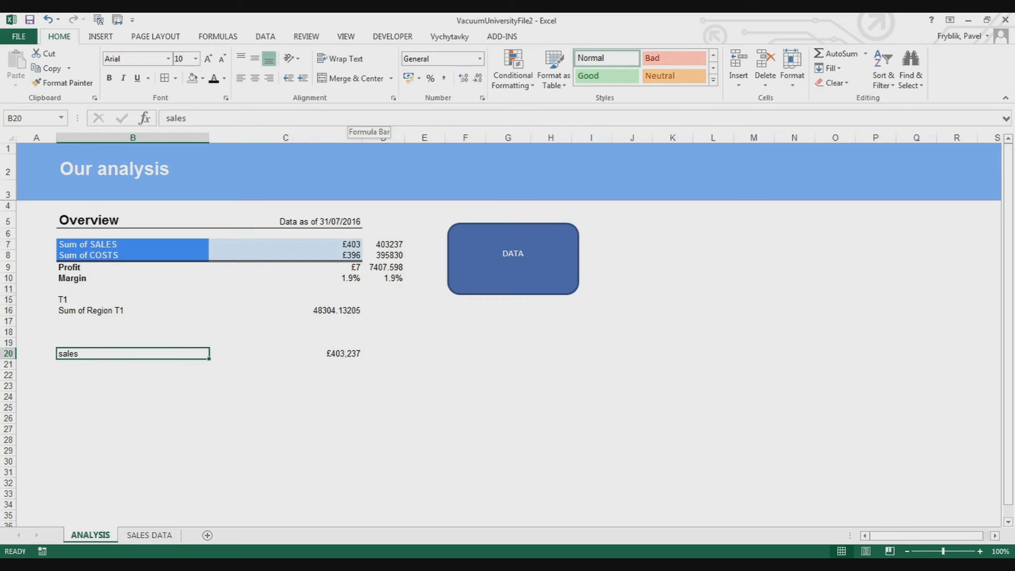
Switch the entry in B20 to uppercase "SALES" and back to lowercase "sales".
{"action": "key", "text": "Right"}
{"action": "key", "text": "Left"}
{"action": "type", "text": "SALES"}
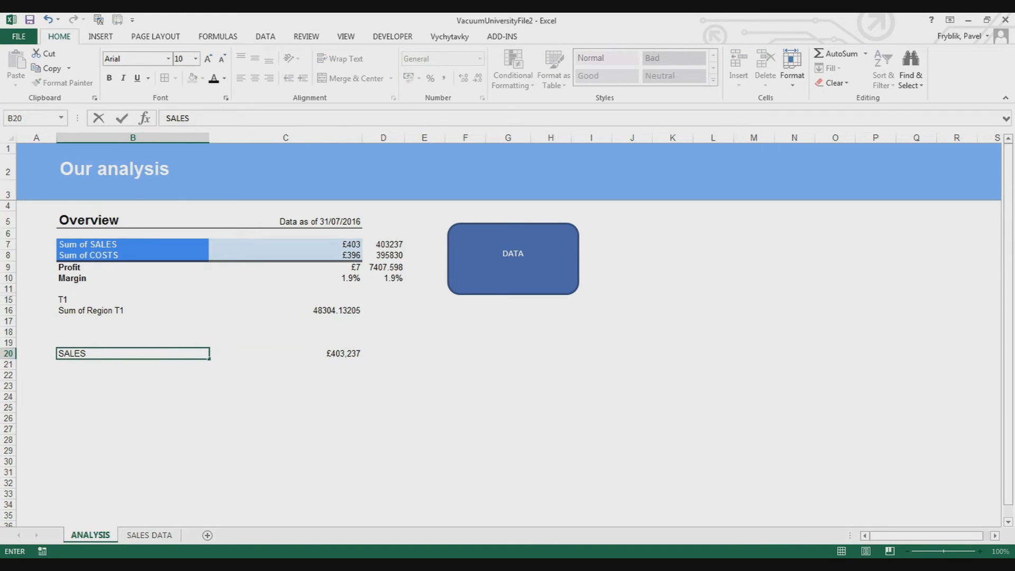
{"action": "key", "text": "ctrl+Return"}
{"action": "key", "text": "Down"}
{"action": "key", "text": "Up"}
{"action": "key", "text": "Down"}
{"action": "key", "text": "Up"}
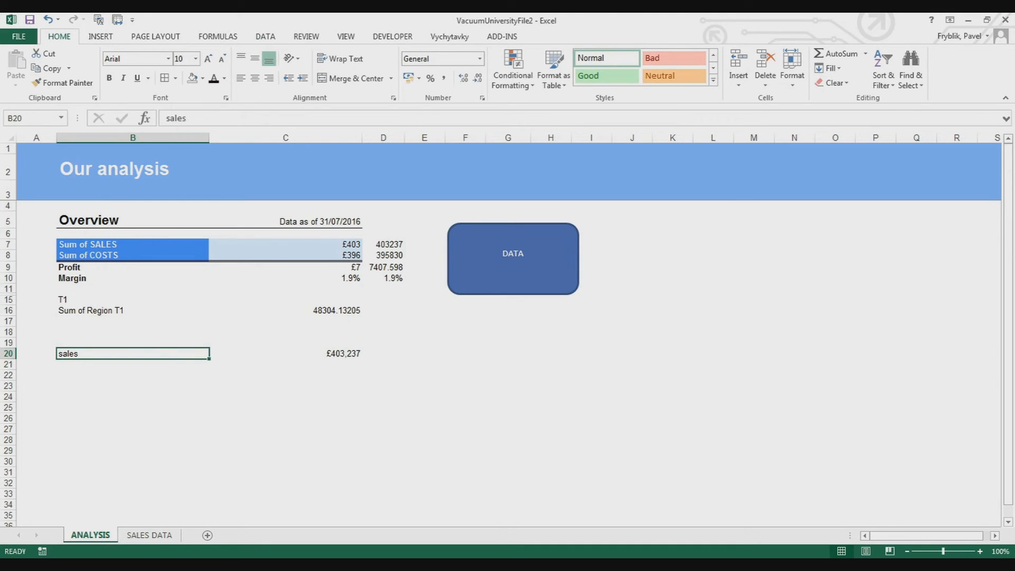
Insert a leading space before "sales" in B20.
{"action": "left_click", "coordinate": [167, 118]}
{"action": "key", "text": "Return"}
{"action": "key", "text": "Up"}
{"action": "key", "text": "F2"}
{"action": "key", "text": "Home"}
{"action": "key", "text": "shift+Right"}
{"action": "key", "text": "shift+Right"}
{"action": "key", "text": "Return"}
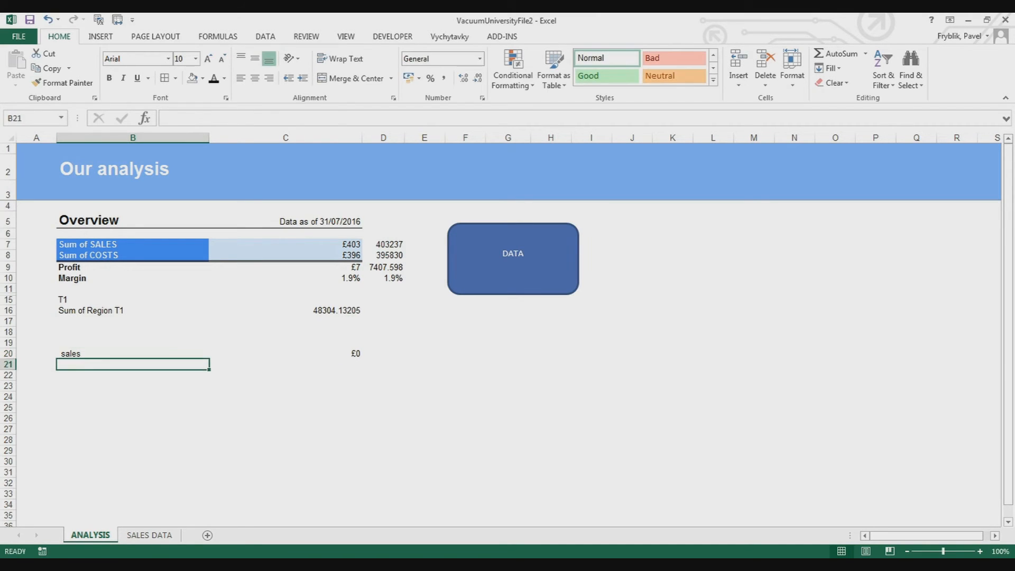
Wrap B20 in TRIM in the "COST" test of C20's nested IF formula.
{"action": "key", "text": "Up"}
{"action": "key", "text": "Right"}
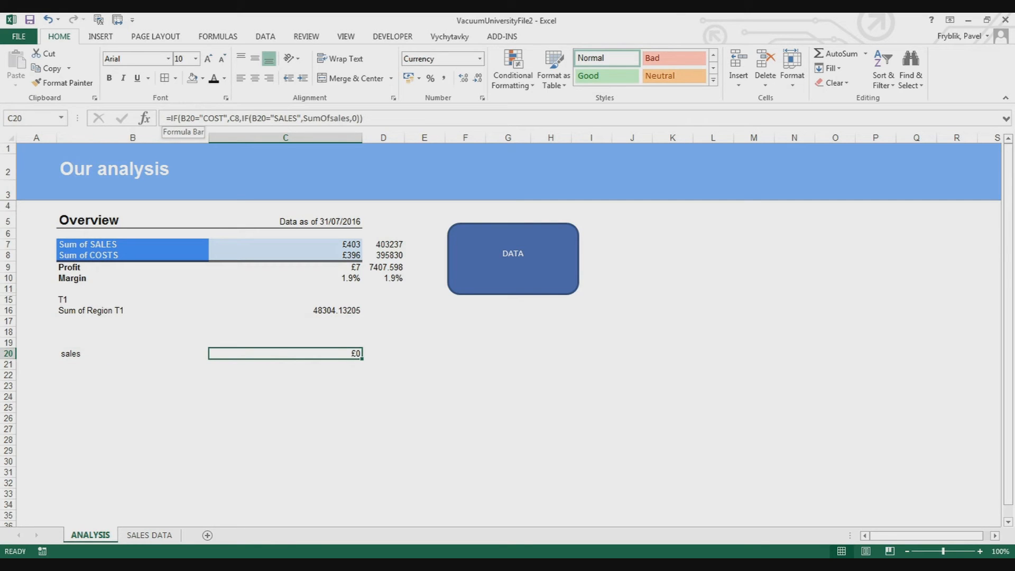
{"action": "left_click", "coordinate": [181, 118]}
{"action": "type", "text": "tr"}
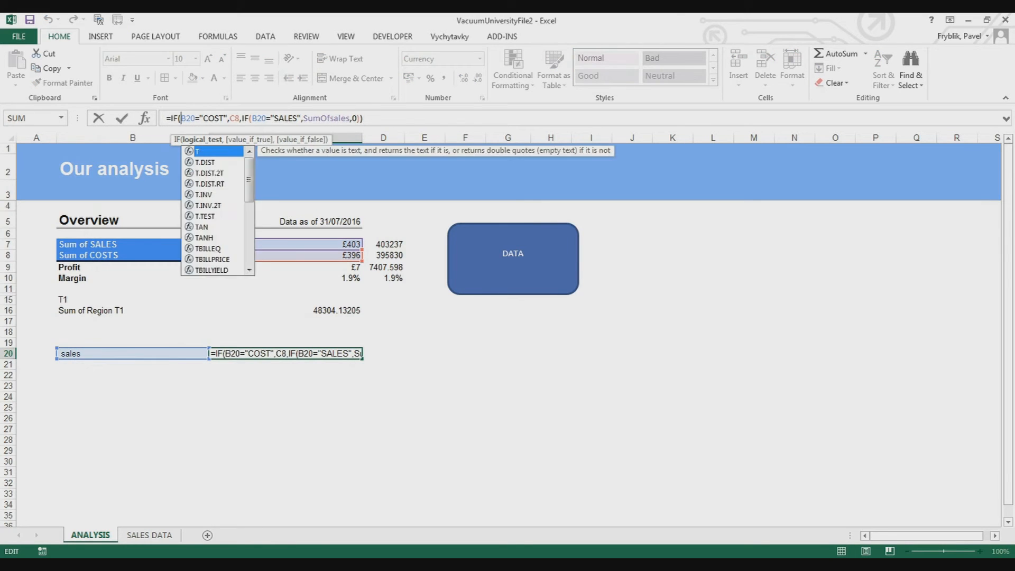
{"action": "type", "text": "im"}
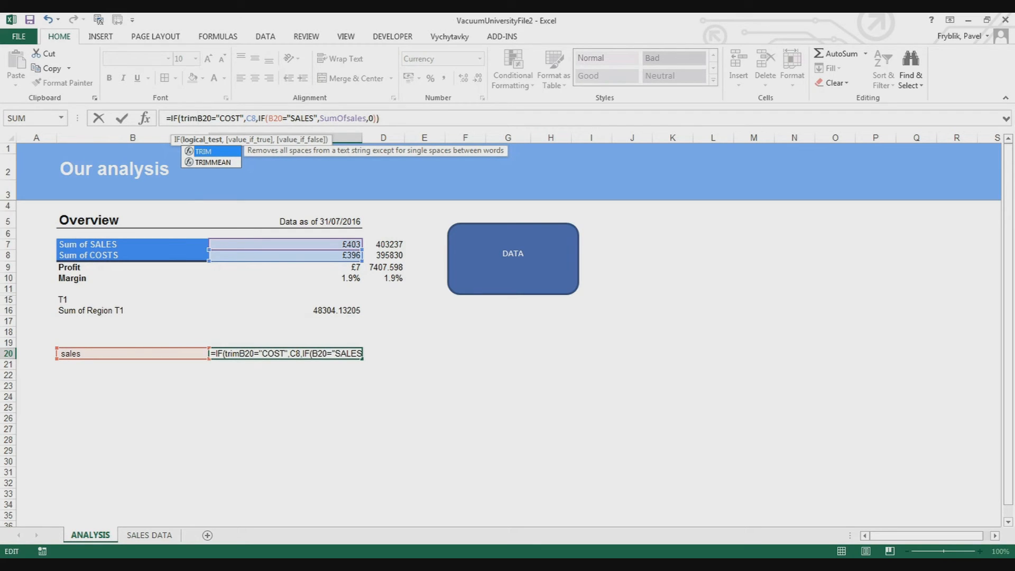
{"action": "type", "text": "(B20"}
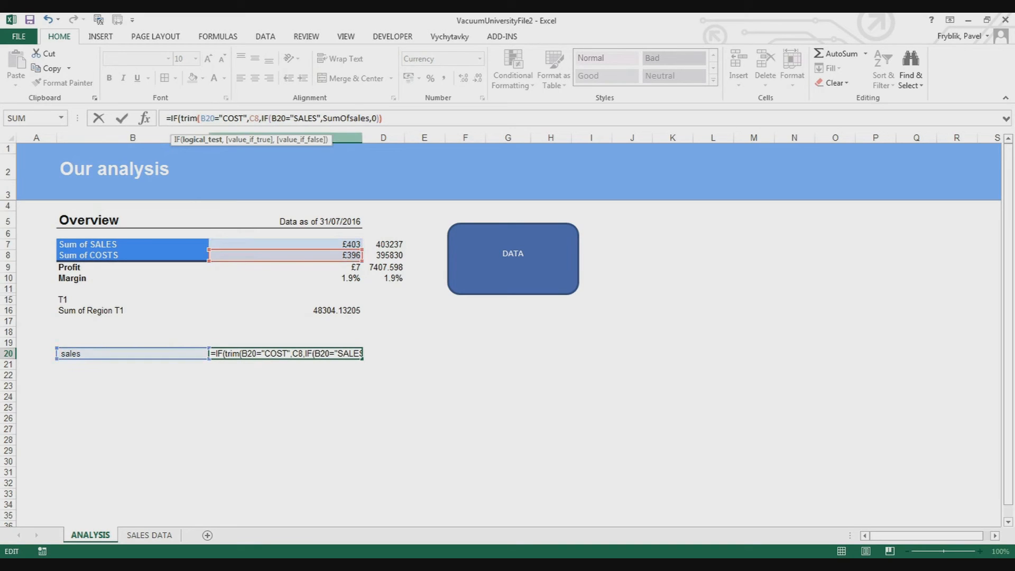
{"action": "type", "text": ")"}
Wrap B20 in TRIM in the "SALES" test of C20's formula and commit the formula.
{"action": "left_click", "coordinate": [275, 118]}
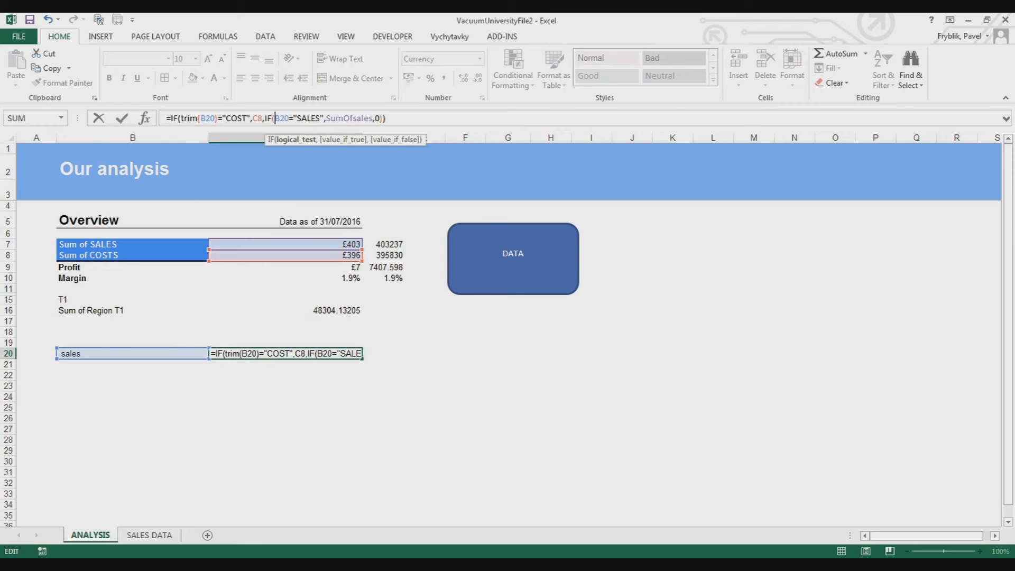
{"action": "type", "text": "trim"}
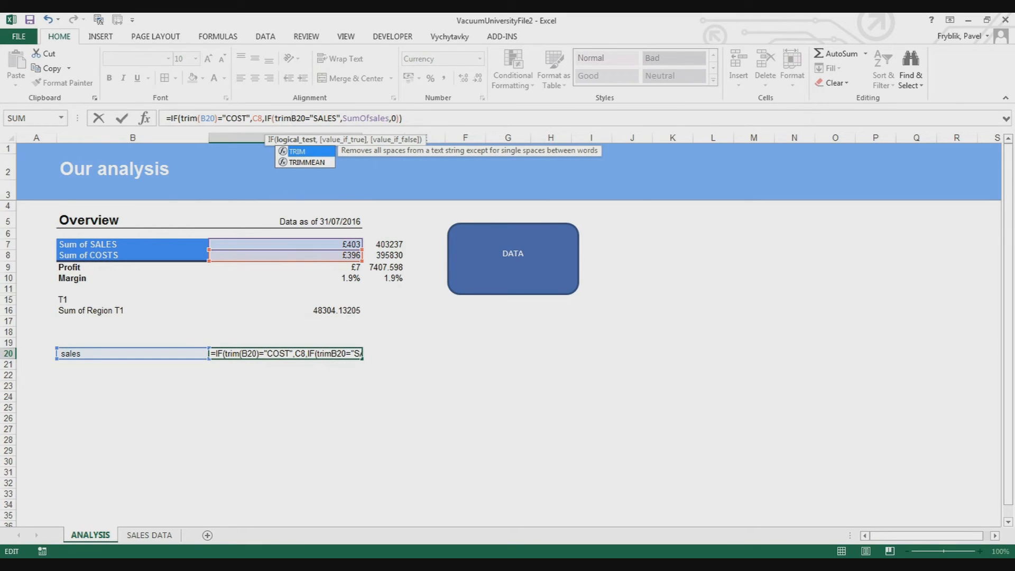
{"action": "type", "text": "("}
{"action": "left_click", "coordinate": [309, 118]}
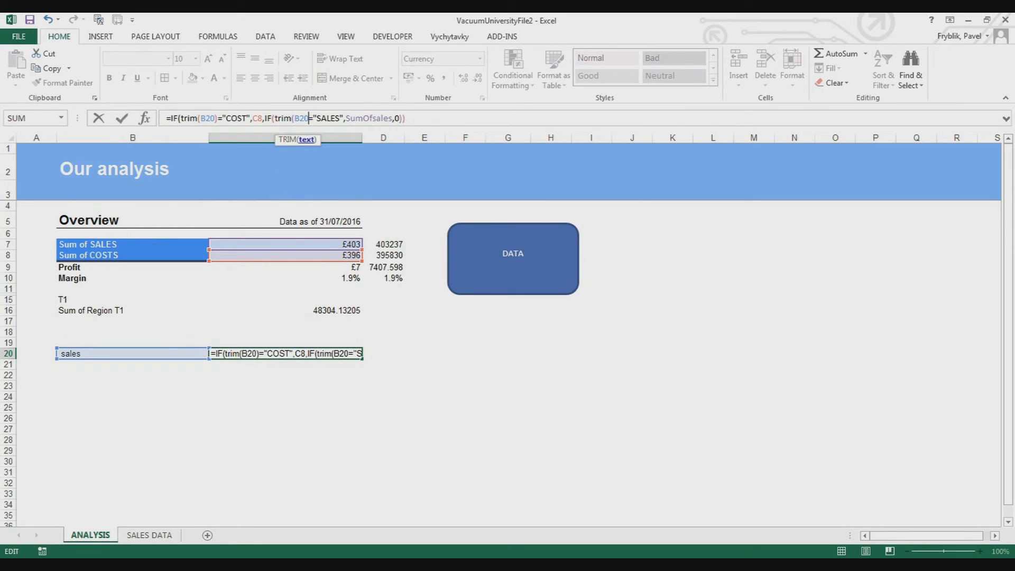
{"action": "type", "text": ")"}
{"action": "key", "text": "Return"}
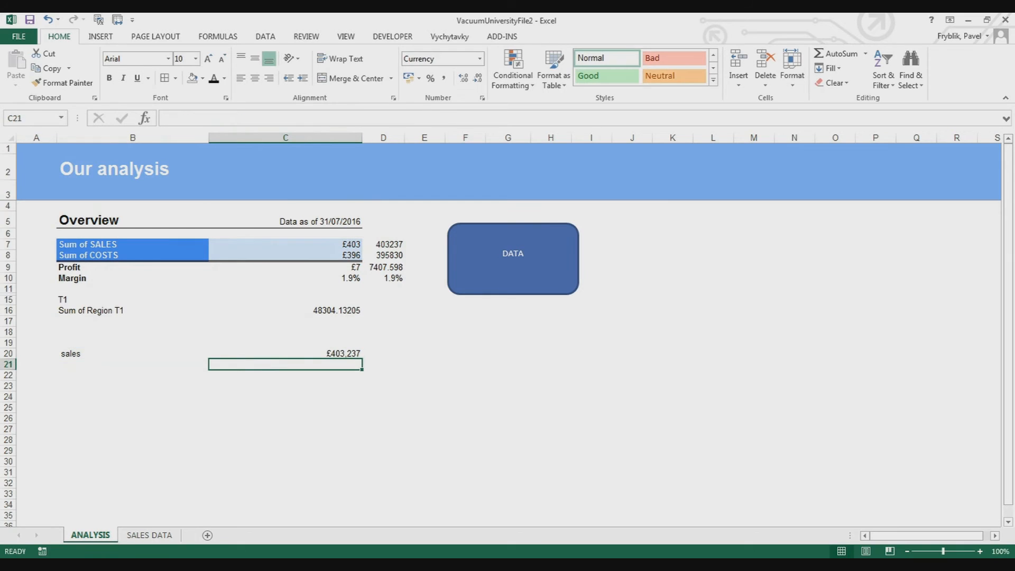
Enter =UPPER(B20) in B21 to convert the text above to uppercase.
{"action": "key", "text": "Left"}
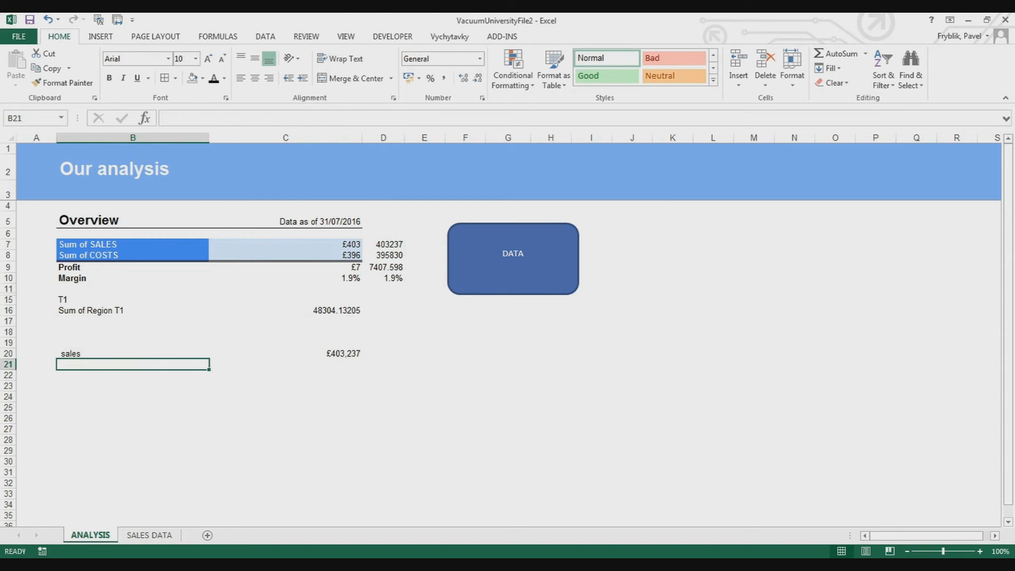
{"action": "type", "text": "="}
{"action": "type", "text": "UO"}
{"action": "key", "text": "BackSpace"}
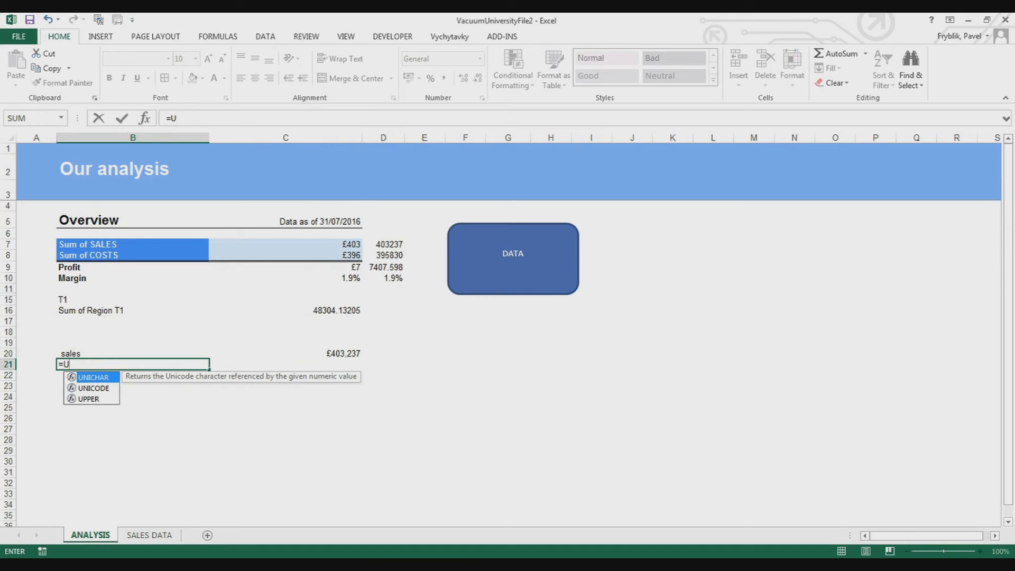
{"action": "key", "text": "Down"}
{"action": "key", "text": "Down"}
{"action": "key", "text": "Tab"}
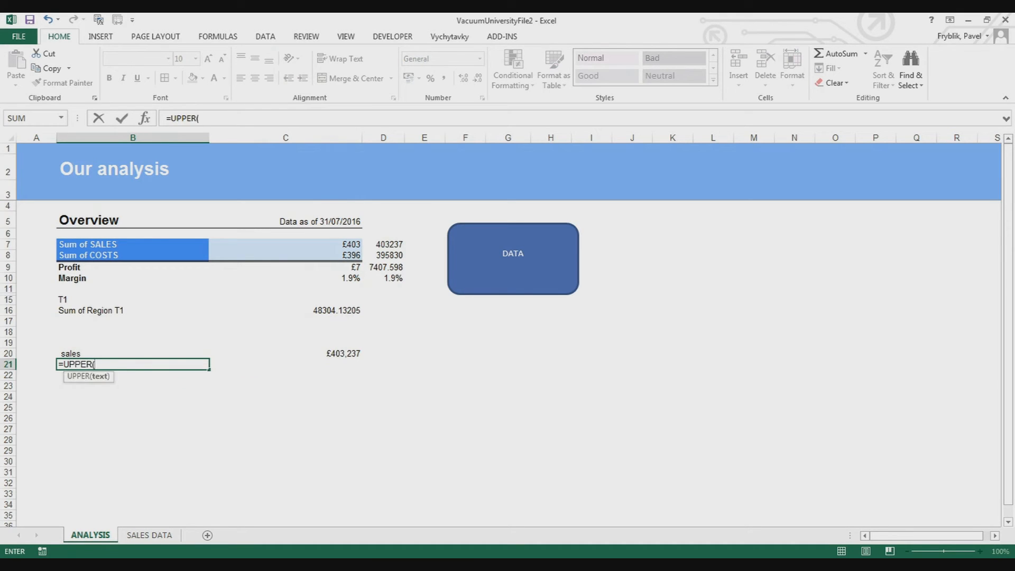
{"action": "key", "text": "Up"}
{"action": "type", "text": ")"}
{"action": "key", "text": "Return"}
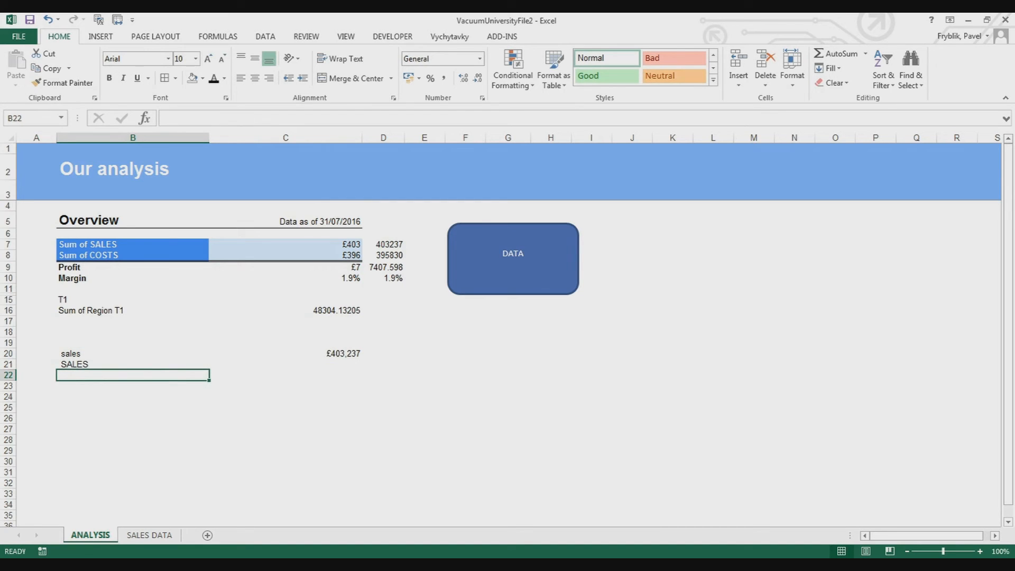
Change B21's formula to =LEFT(B20,2) to extract the first two characters.
{"action": "key", "text": "Up"}
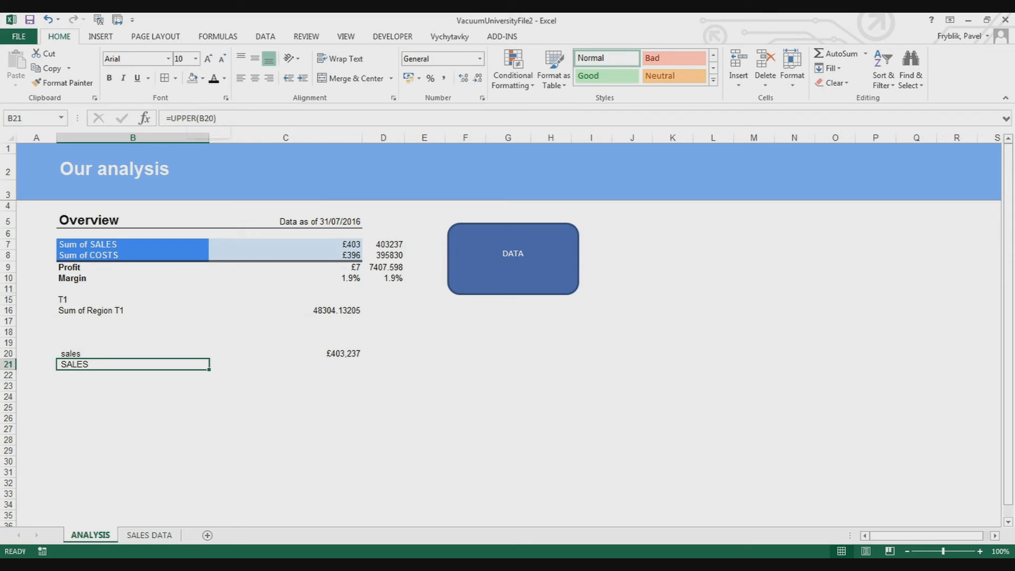
{"action": "left_click", "coordinate": [180, 118]}
{"action": "left_click_drag", "start_coordinate": [176, 118], "coordinate": [170, 118]}
{"action": "type", "text": "LEF"}
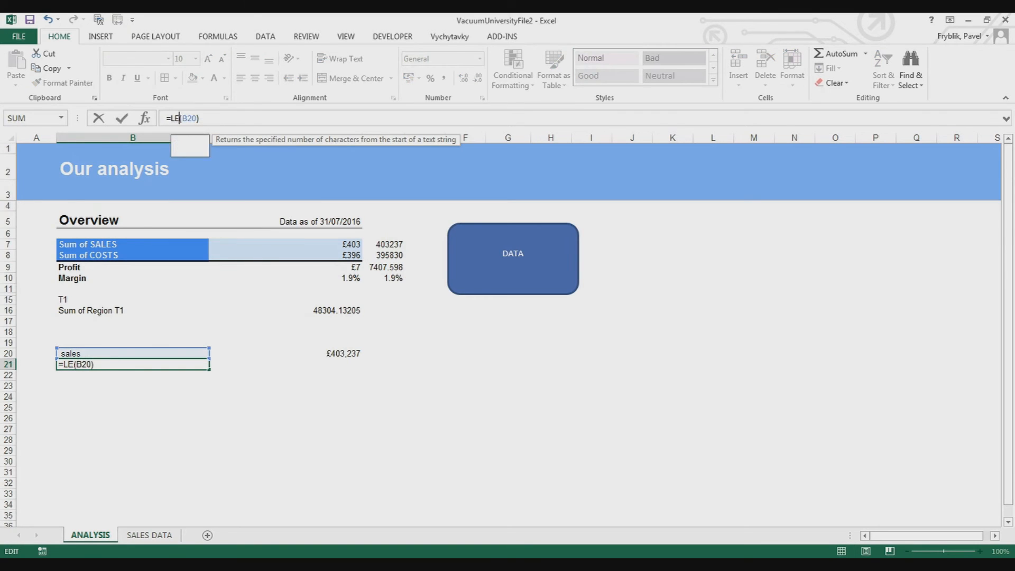
{"action": "type", "text": "T"}
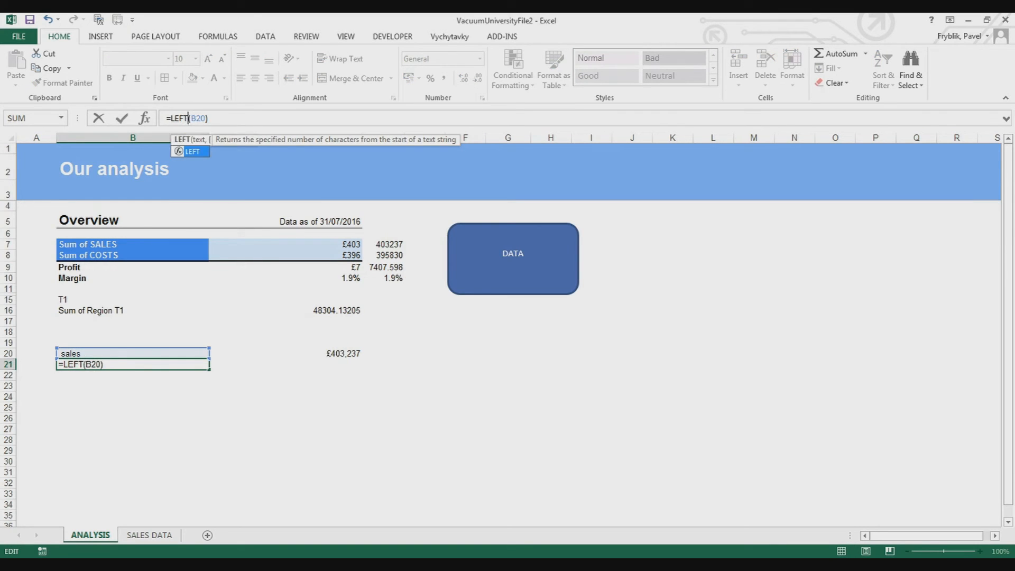
{"action": "left_click", "coordinate": [193, 118]}
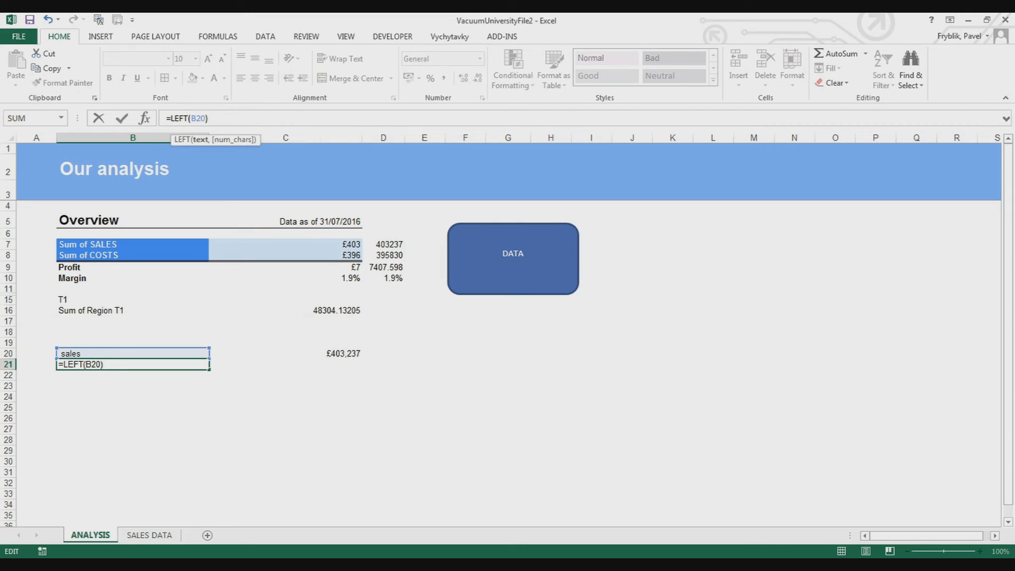
{"action": "left_click", "coordinate": [207, 118]}
{"action": "type", "text": ",2"}
{"action": "key", "text": "Return"}
{"action": "key", "text": "Return"}
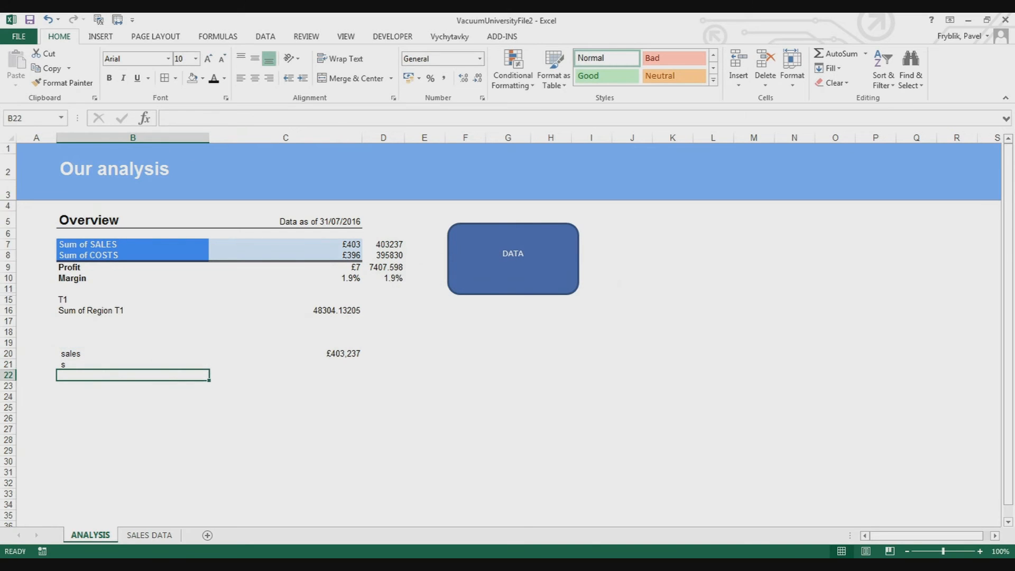
Wrap B20 in TRIM inside B21's LEFT formula, making it =LEFT(TRIM(B20),2).
{"action": "left_click", "coordinate": [133, 365]}
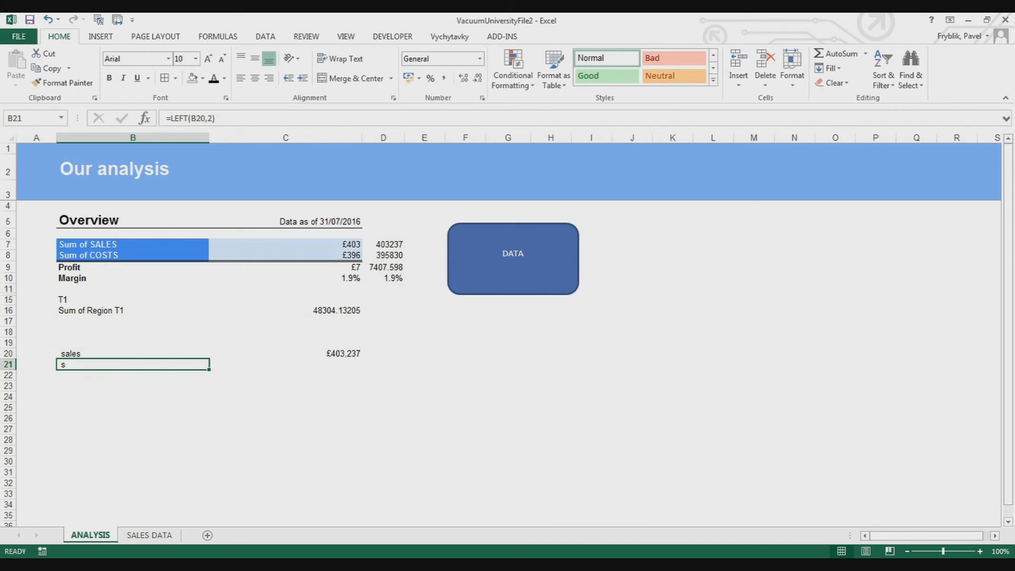
{"action": "left_click", "coordinate": [191, 118]}
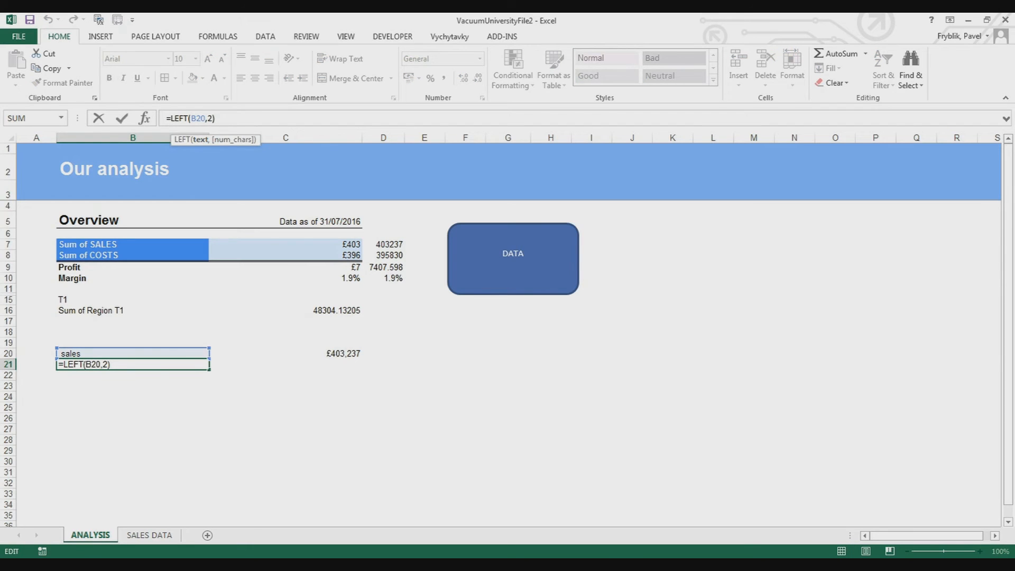
{"action": "type", "text": "trim("}
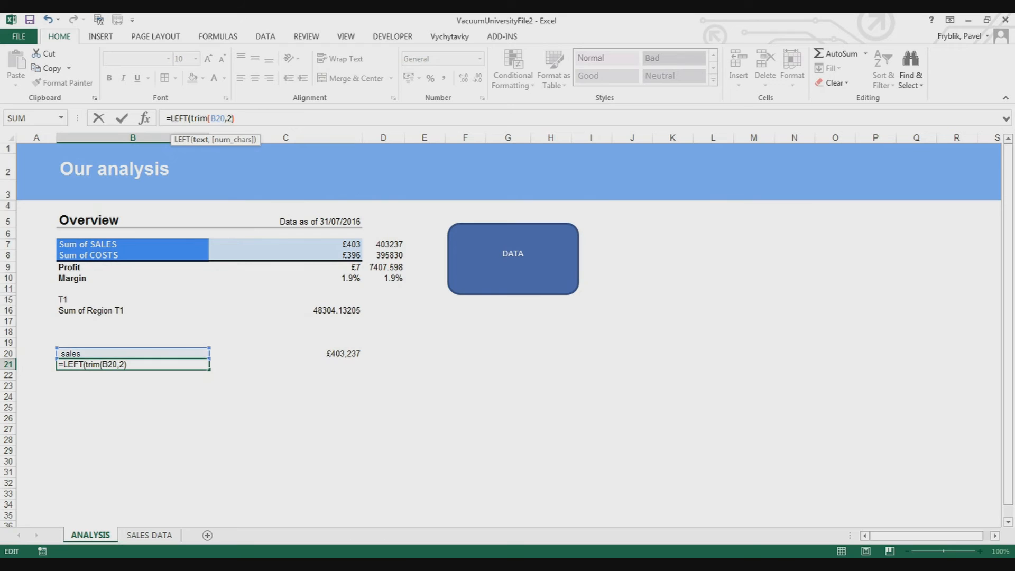
{"action": "left_click", "coordinate": [225, 118]}
{"action": "type", "text": ")"}
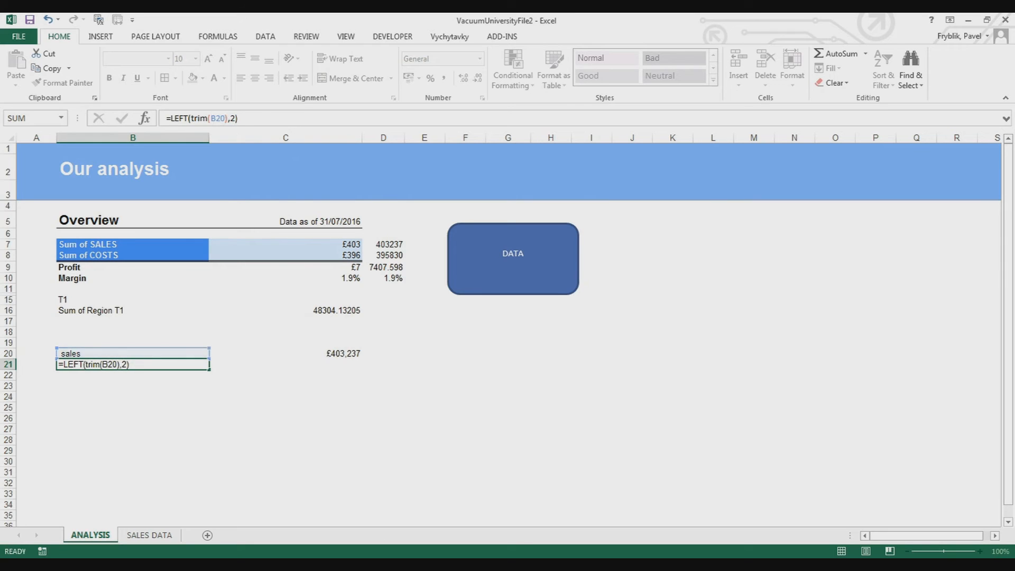
{"action": "key", "text": "Return"}
Test B21's formula by replacing B20's entry with AAAAA and after that with aaa preceded by spaces.
{"action": "key", "text": "Up"}
{"action": "key", "text": "Up"}
{"action": "type", "text": "AAAAA"}
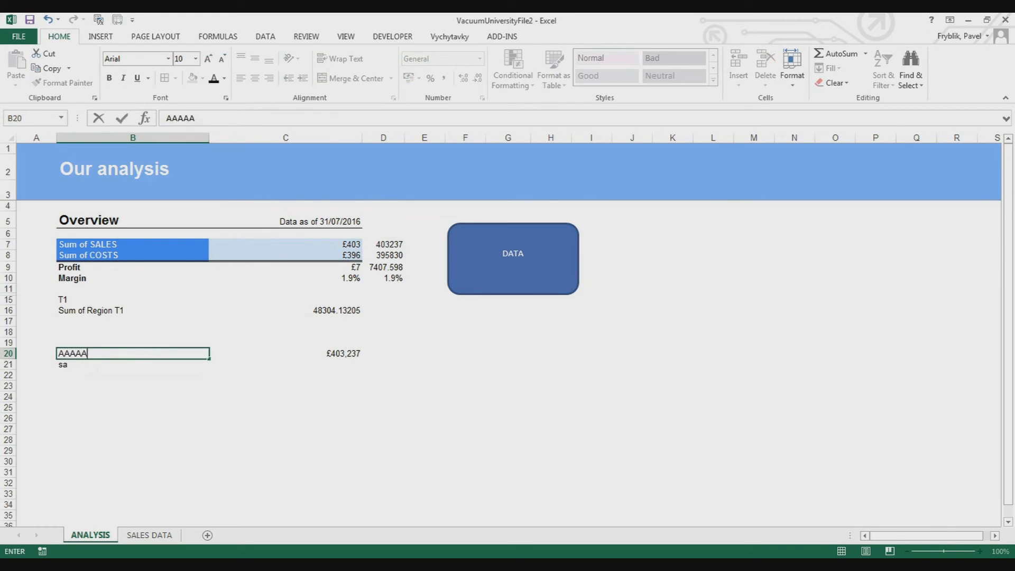
{"action": "key", "text": "Return"}
{"action": "key", "text": "Up"}
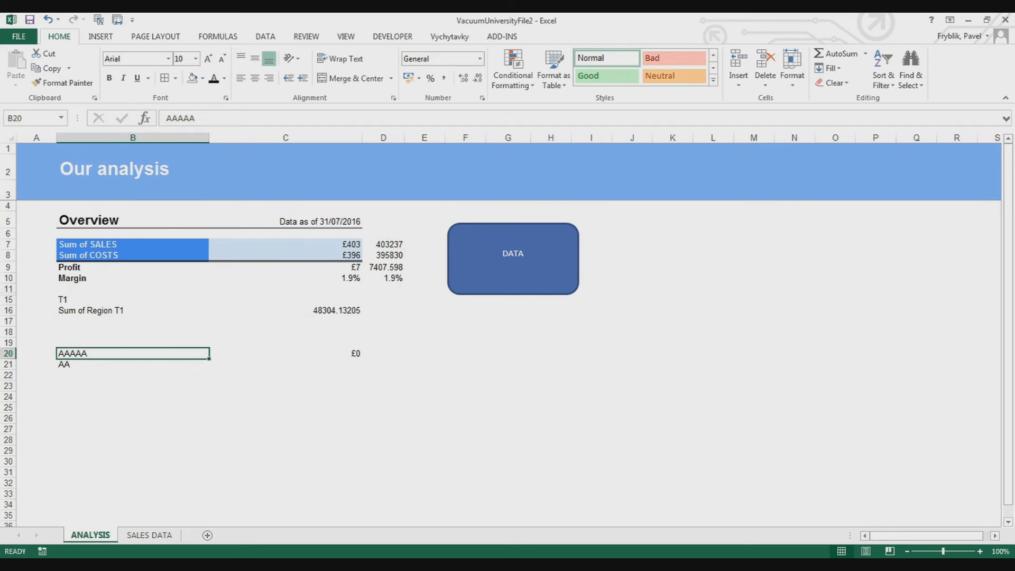
{"action": "key", "text": "BackSpace"}
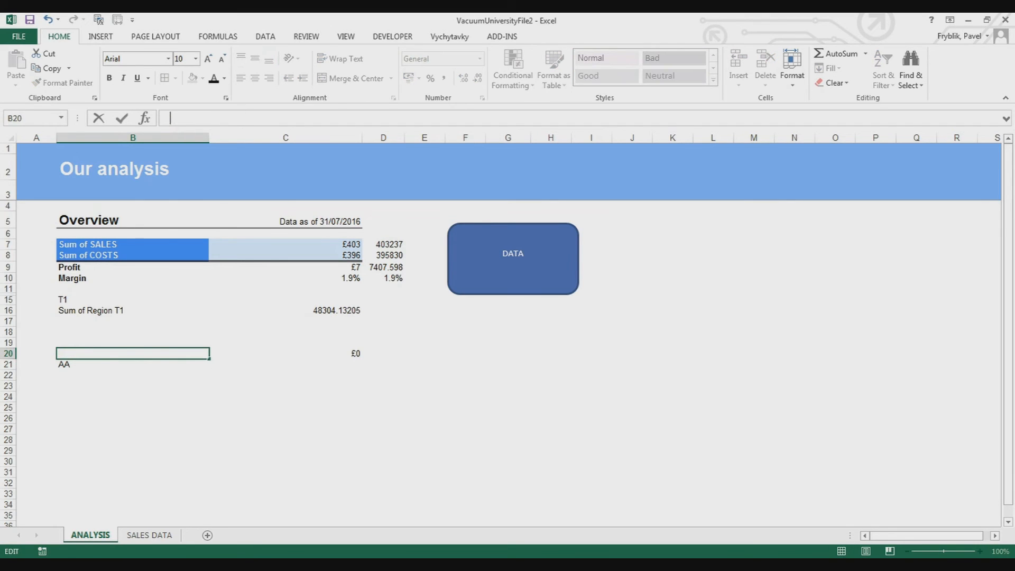
{"action": "type", "text": "aaa"}
{"action": "key", "text": "Return"}
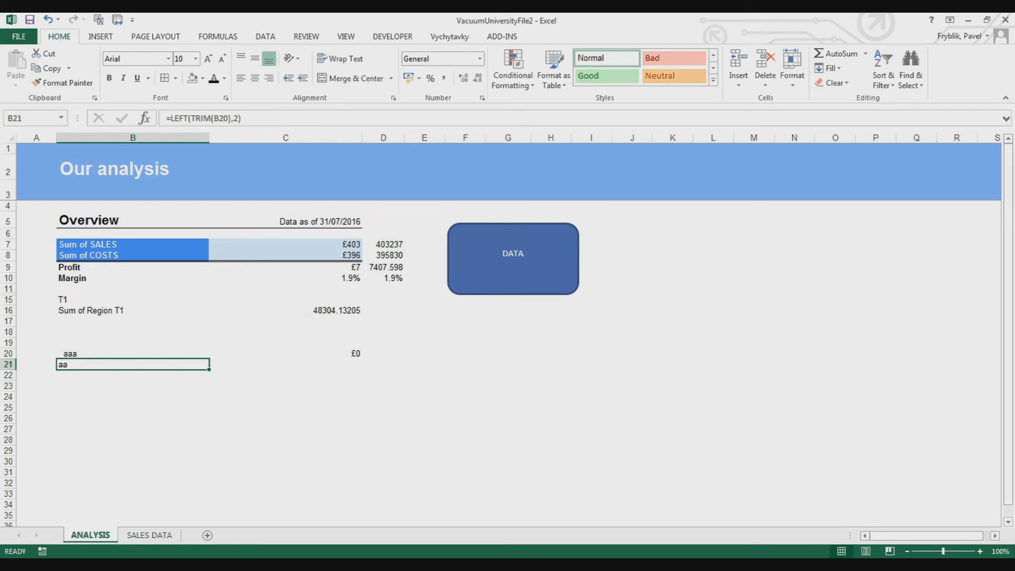
Enter COST in B20.
{"action": "left_click", "coordinate": [133, 353]}
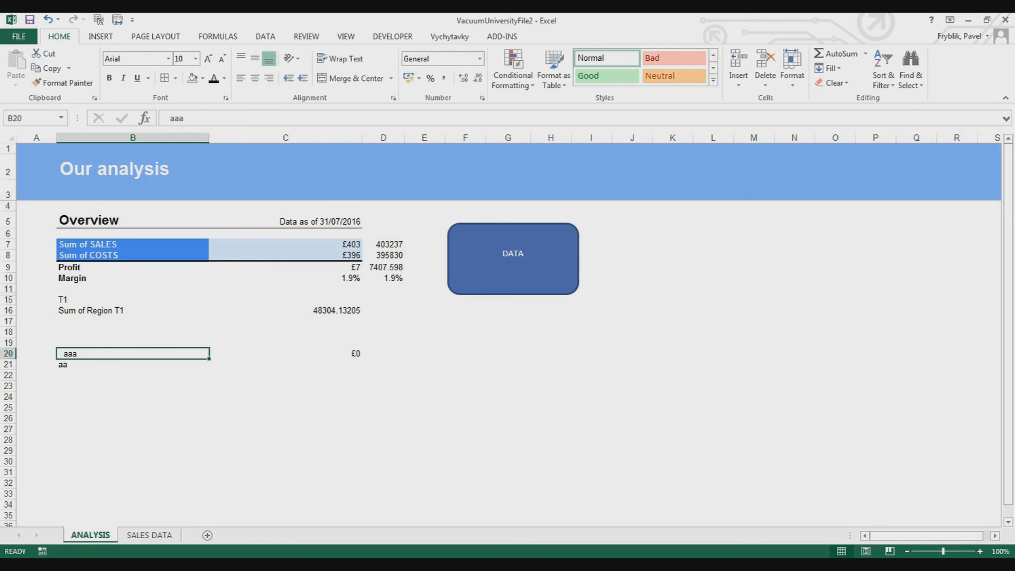
{"action": "type", "text": "COST"}
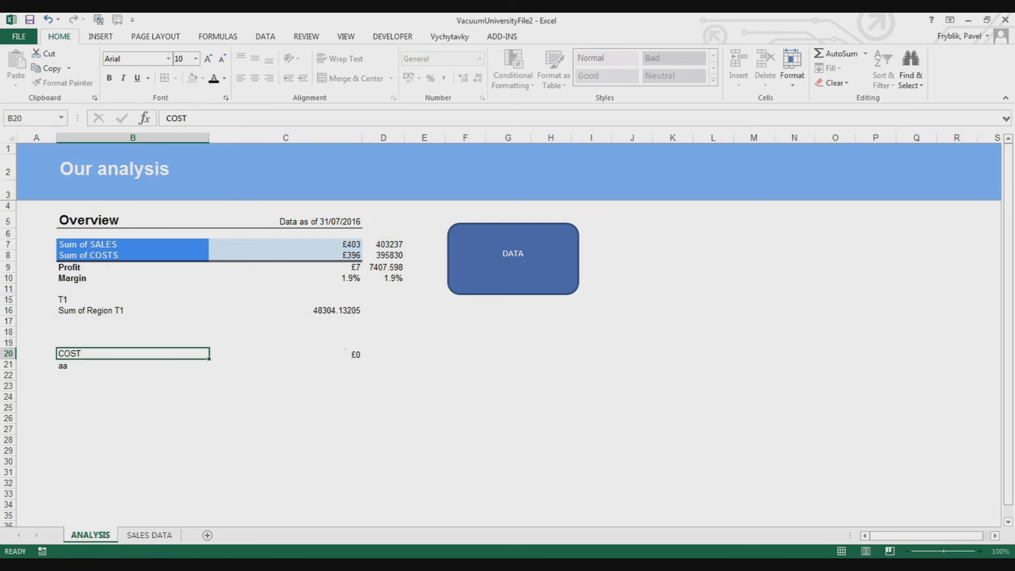
{"action": "key", "text": "Return"}
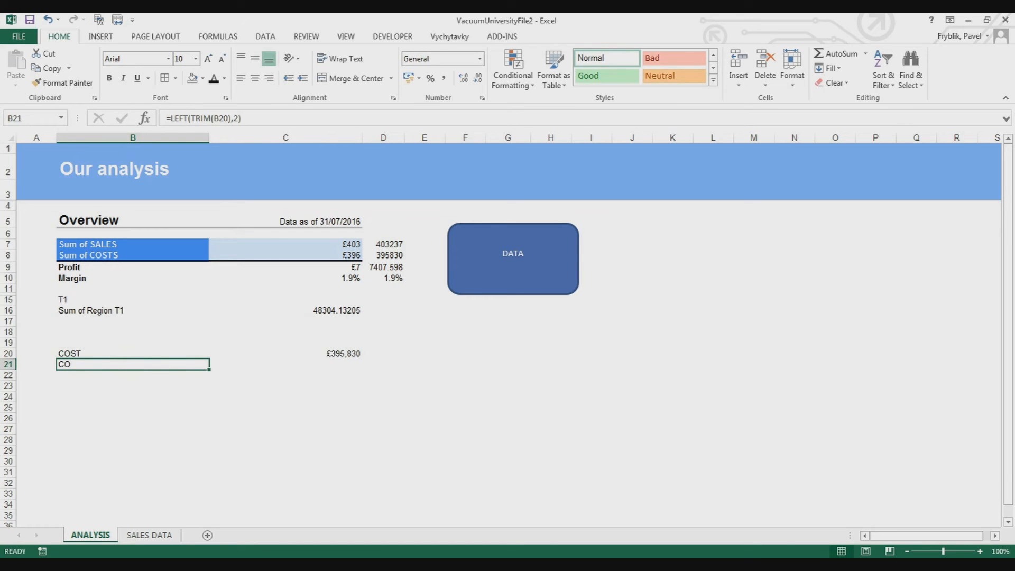
Replace the character count in B21's LEFT formula with LEN(B20), making it =LEFT(TRIM(B20),LEN(B20)).
{"action": "key", "text": "F2"}
{"action": "key", "text": "Left"}
{"action": "key", "text": "BackSpace"}
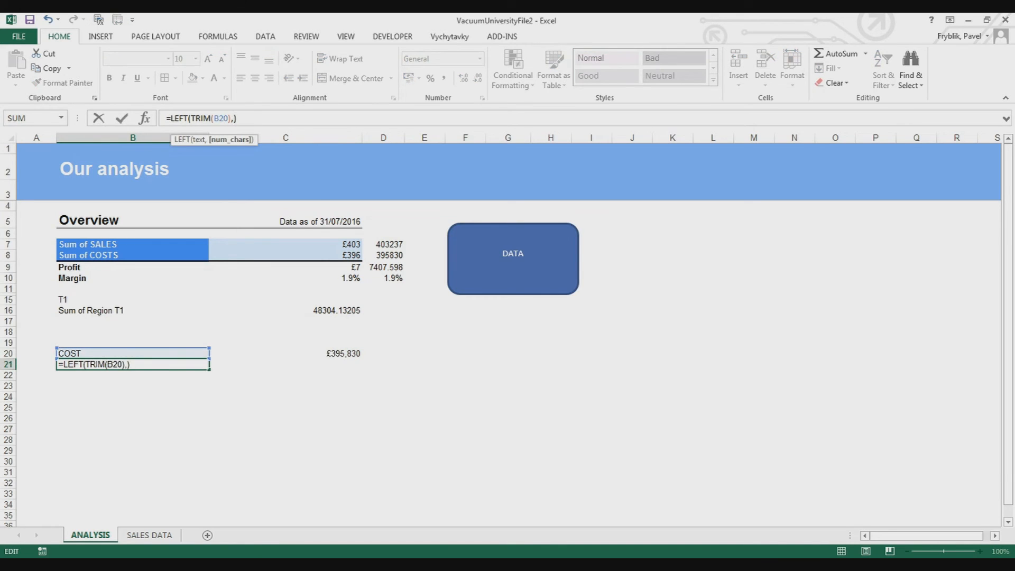
{"action": "type", "text": "len"}
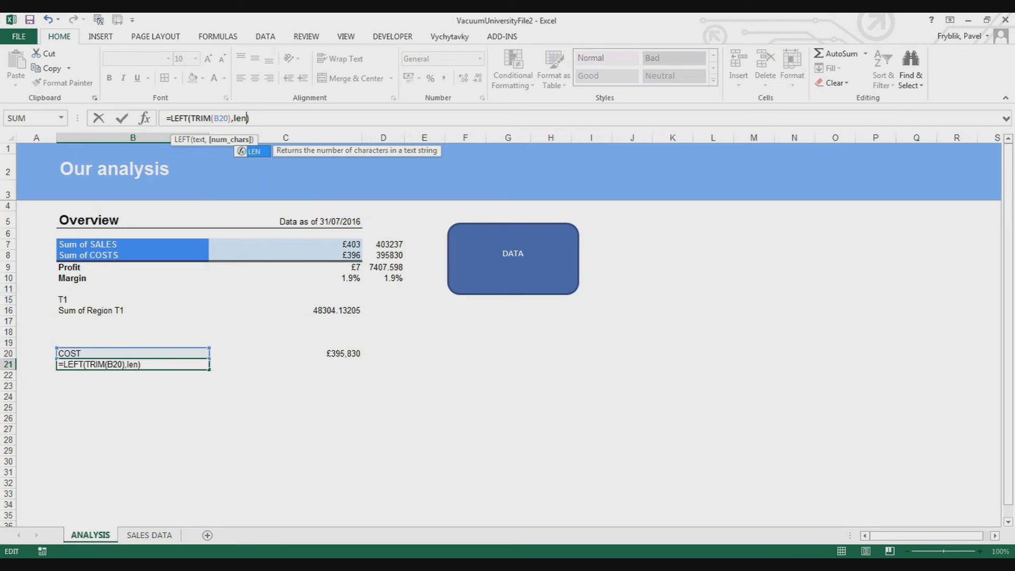
{"action": "type", "text": "()"}
{"action": "key", "text": "Left"}
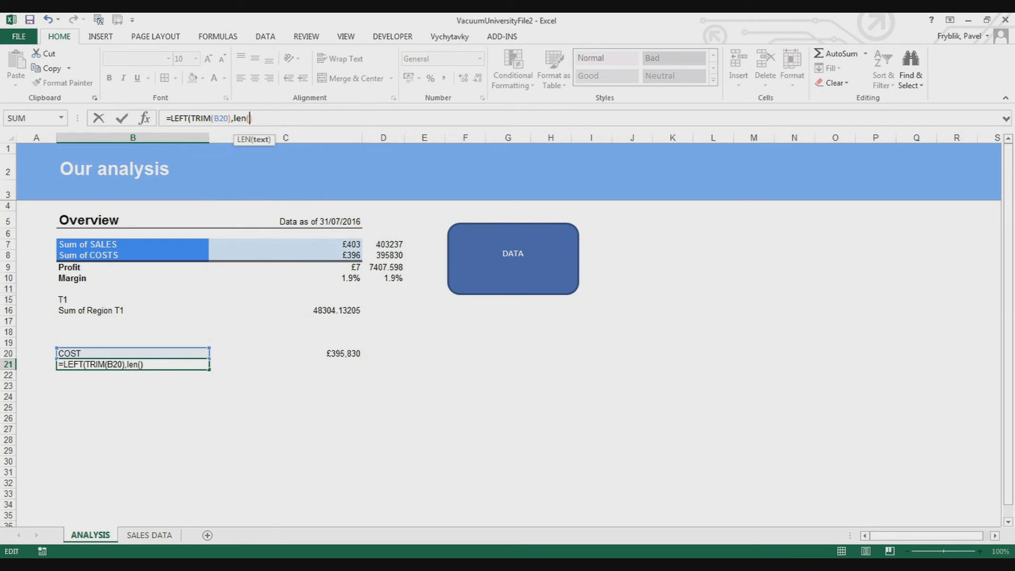
{"action": "left_click", "coordinate": [132, 354]}
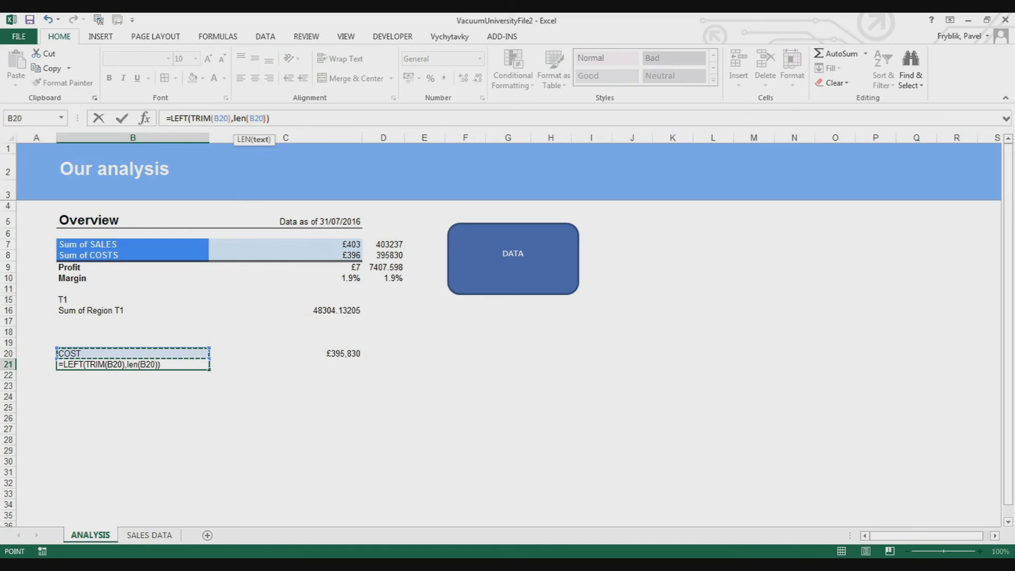
{"action": "left_click", "coordinate": [234, 118]}
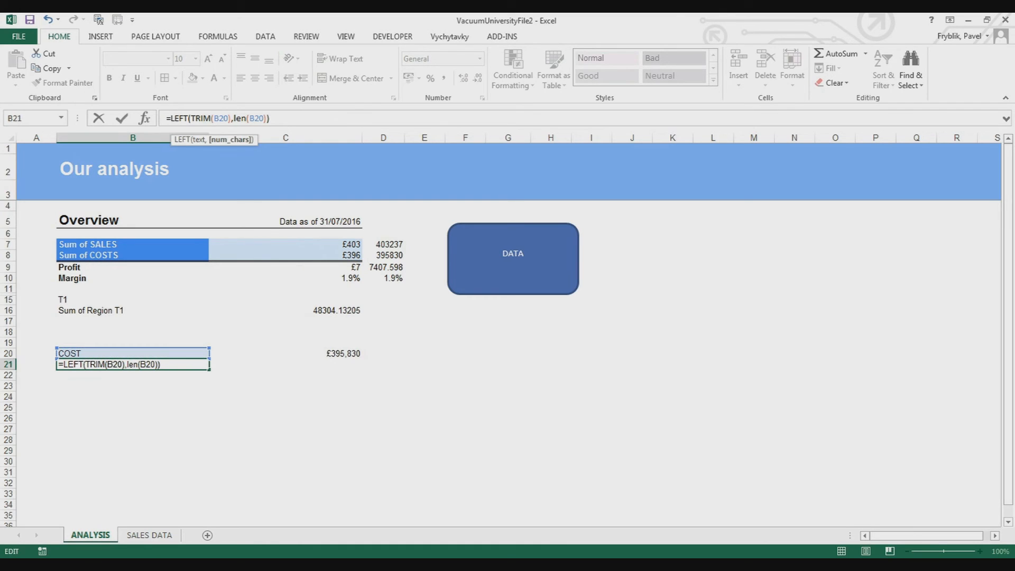
{"action": "key", "text": "Return"}
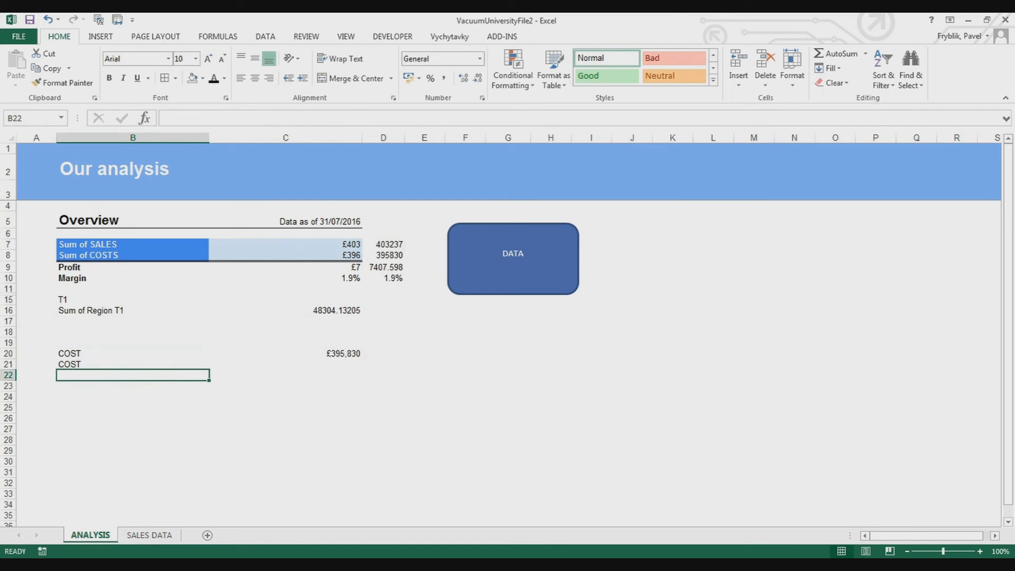
Enter =LEN(B20) in B22 to count the characters of B20's text.
{"action": "type", "text": "=len("}
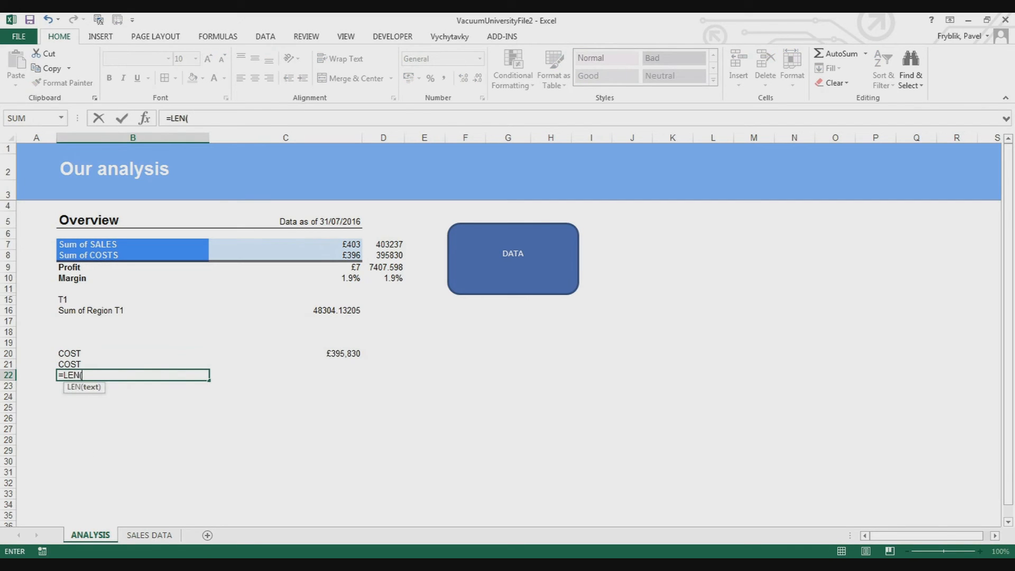
{"action": "key", "text": "BackSpace"}
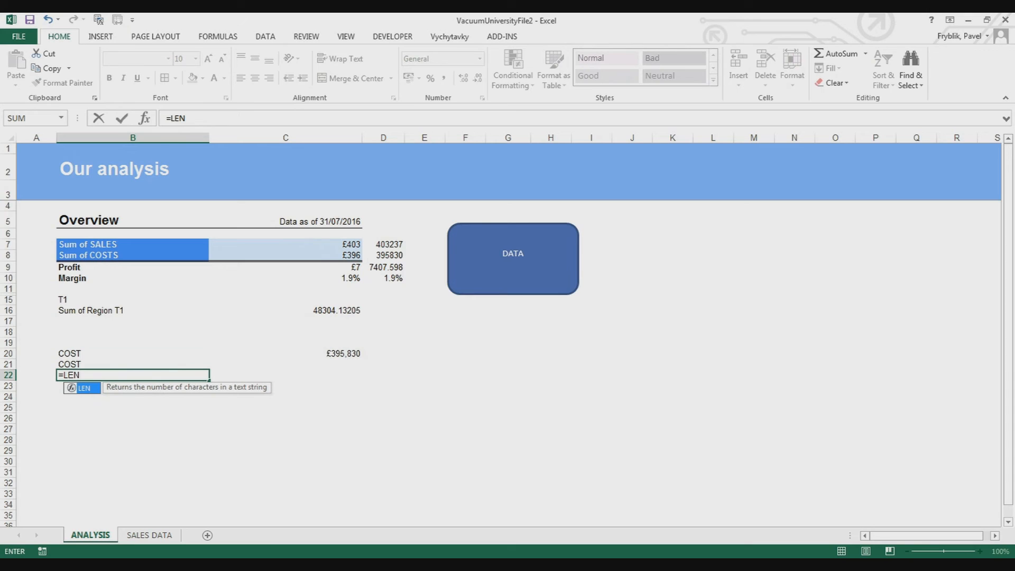
{"action": "type", "text": "("}
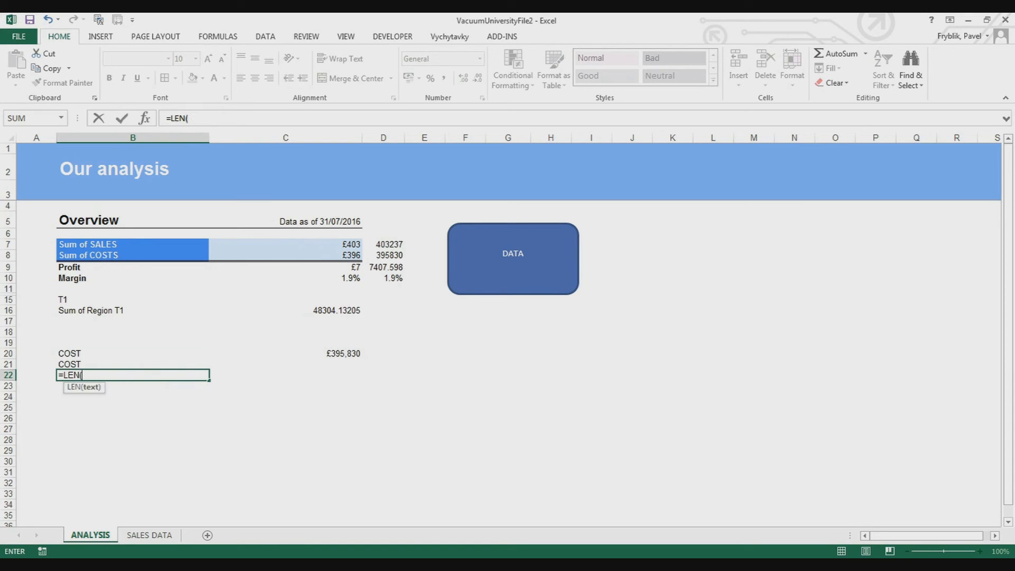
{"action": "key", "text": "Up"}
{"action": "key", "text": "Up"}
{"action": "key", "text": "Return"}
{"action": "key", "text": "Return"}
Clear the LEN formula from B22 and return to B21.
{"action": "key", "text": "Up"}
{"action": "key", "text": "Right"}
{"action": "key", "text": "Left"}
{"action": "key", "text": "Up"}
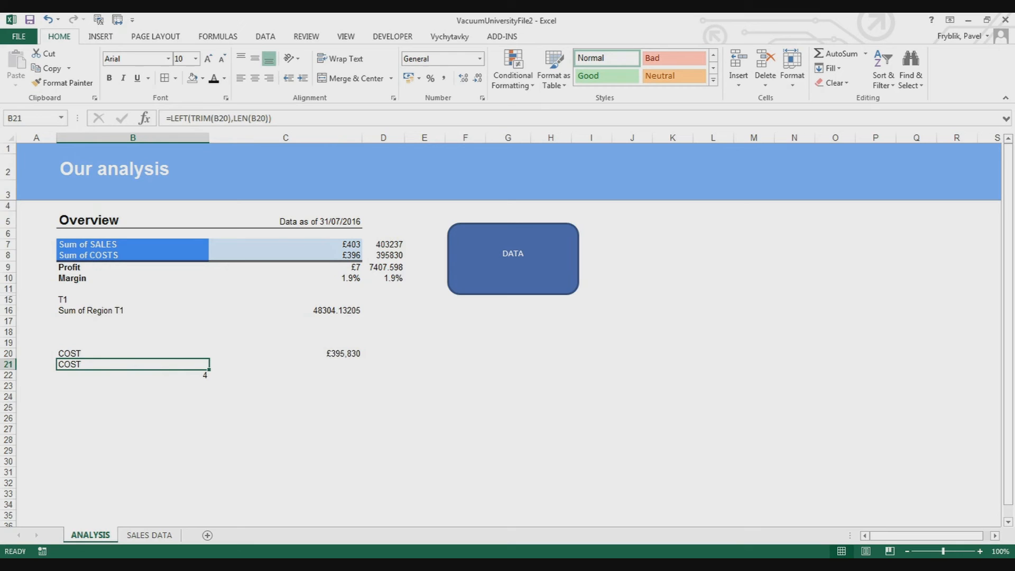
{"action": "key", "text": "Down"}
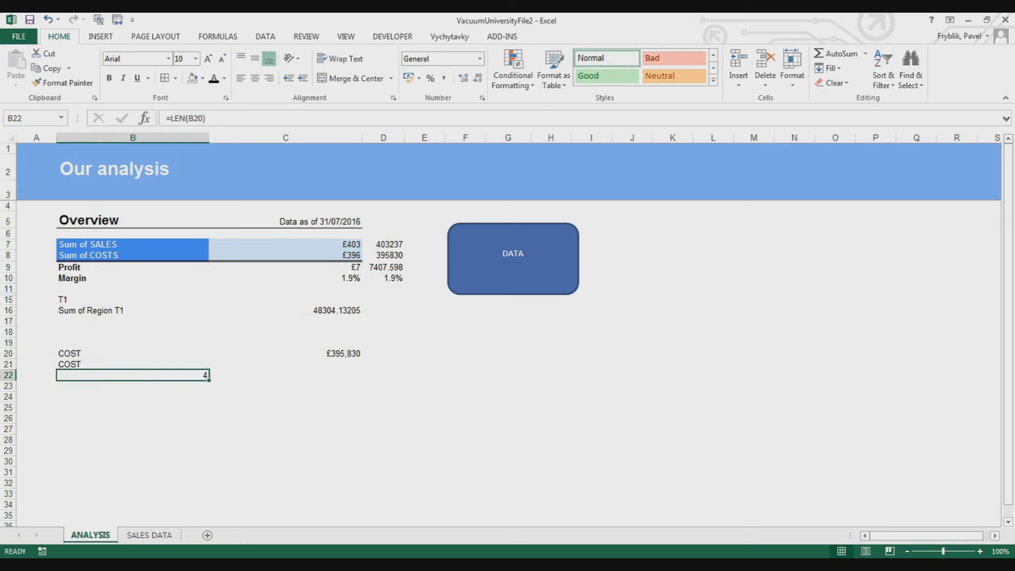
{"action": "key", "text": "Delete"}
{"action": "key", "text": "Up"}
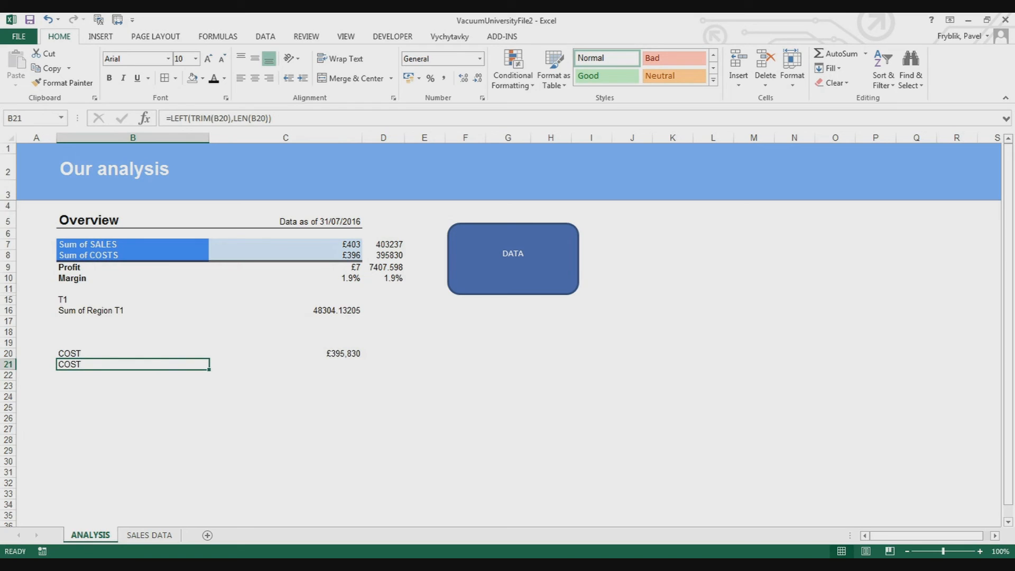
Change B21's formula to =RIGHT(TRIM(B20),2) to extract the last two characters.
{"action": "left_click_drag", "start_coordinate": [170, 118], "coordinate": [189, 126]}
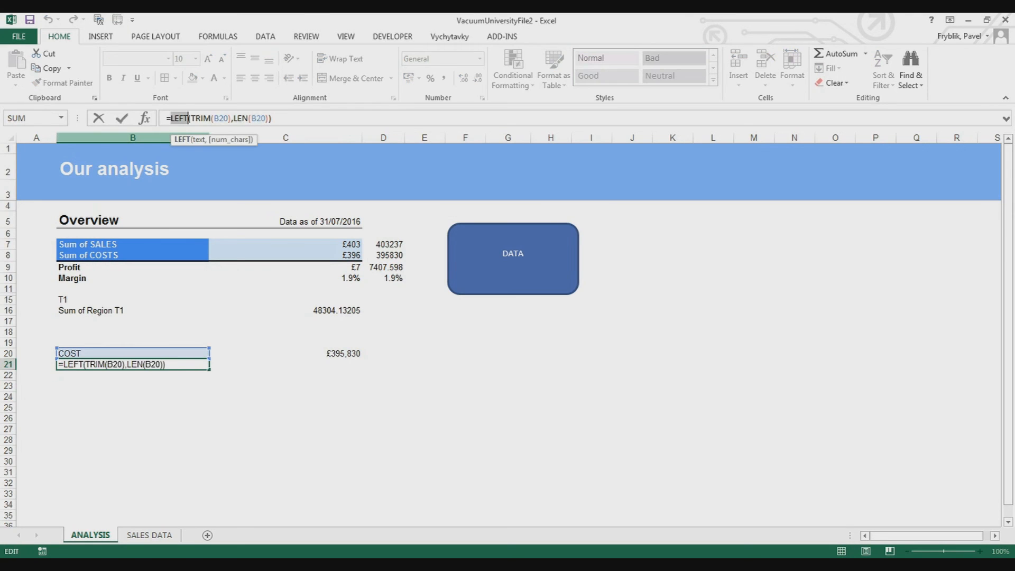
{"action": "type", "text": "RIGHT"}
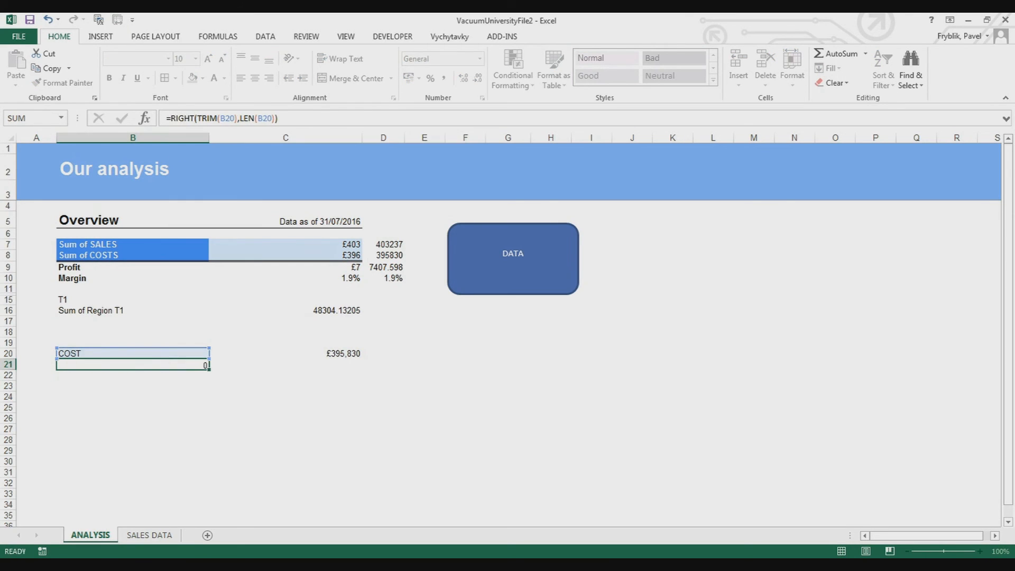
{"action": "key", "text": "Return"}
{"action": "key", "text": "Up"}
{"action": "left_click_drag", "start_coordinate": [275, 118], "coordinate": [242, 118]}
{"action": "type", "text": "2"}
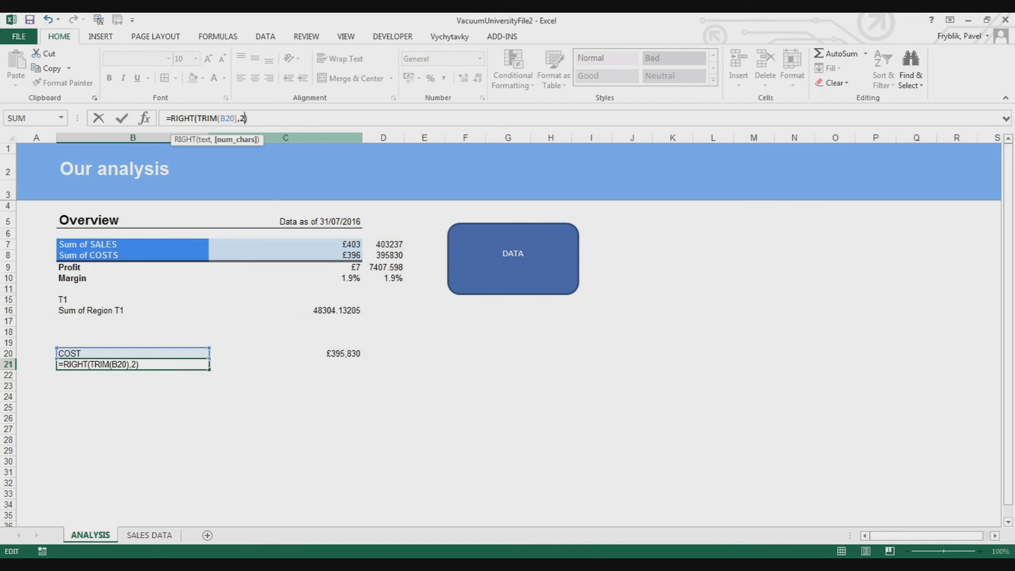
{"action": "key", "text": "Return"}
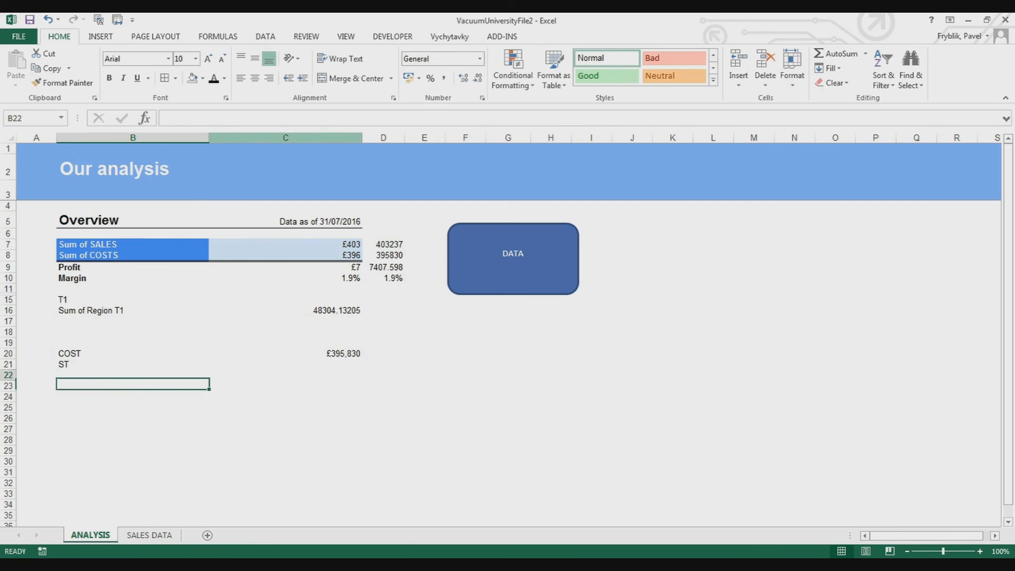
Set the number of characters in B21's RIGHT formula to 1.
{"action": "key", "text": "Up"}
{"action": "left_click", "coordinate": [244, 118]}
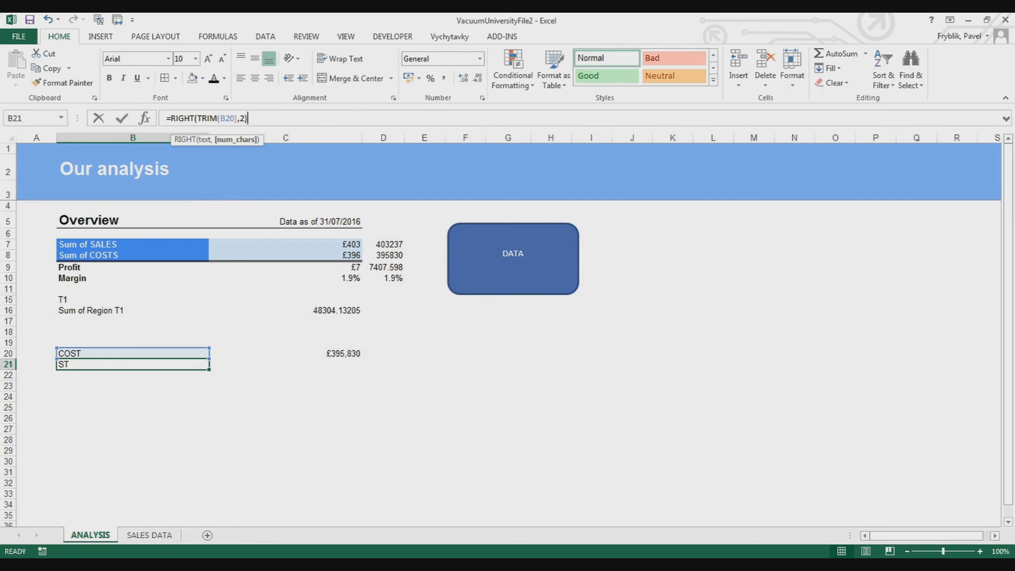
{"action": "key", "text": "BackSpace"}
{"action": "type", "text": "1"}
{"action": "key", "text": "Return"}
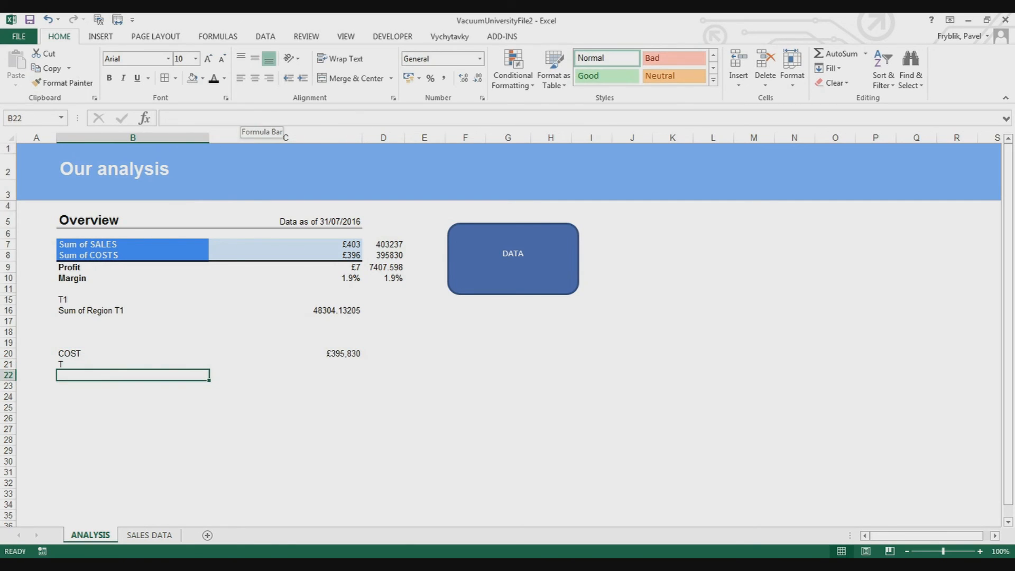
Set the number of characters in B21's RIGHT formula to 3.
{"action": "key", "text": "Up"}
{"action": "left_click", "coordinate": [244, 118]}
{"action": "key", "text": "BackSpace"}
{"action": "type", "text": "3"}
{"action": "key", "text": "Return"}
Replace B21's formula with =MID(B20,2,2) to extract two characters starting from the second.
{"action": "key", "text": "Up"}
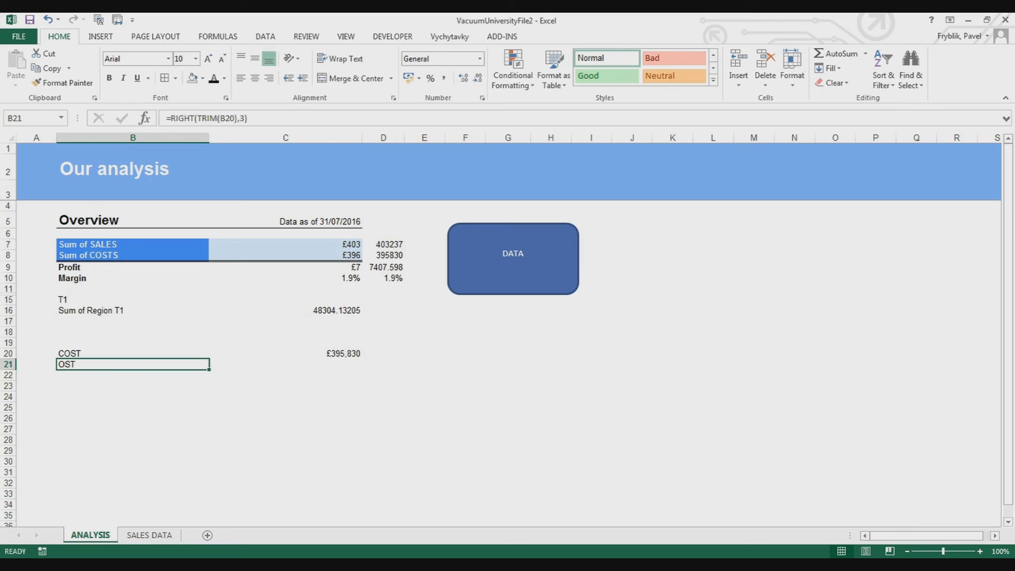
{"action": "left_click_drag", "start_coordinate": [250, 119], "coordinate": [166, 119]}
{"action": "type", "text": "="}
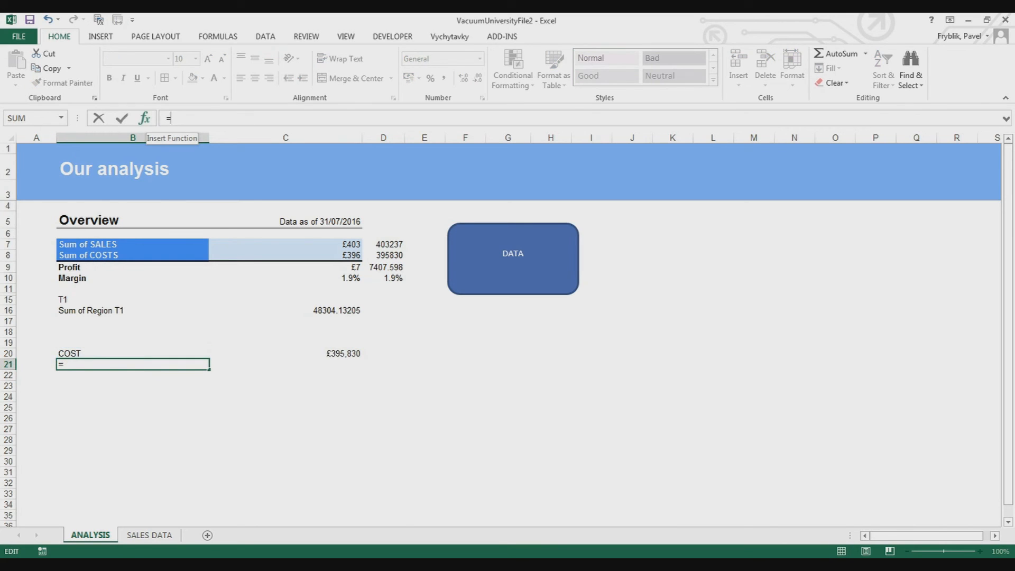
{"action": "type", "text": "MID"}
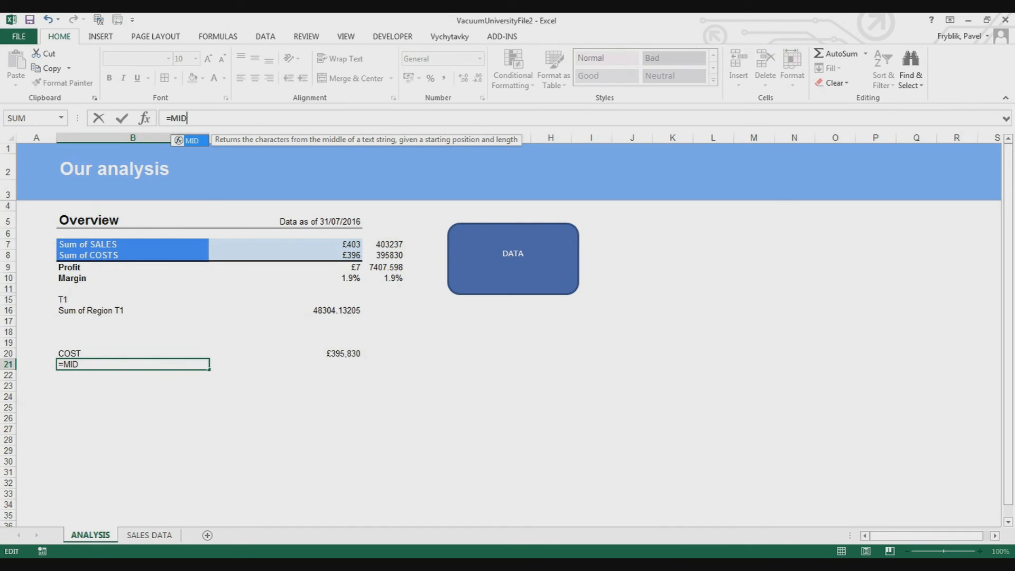
{"action": "type", "text": "("}
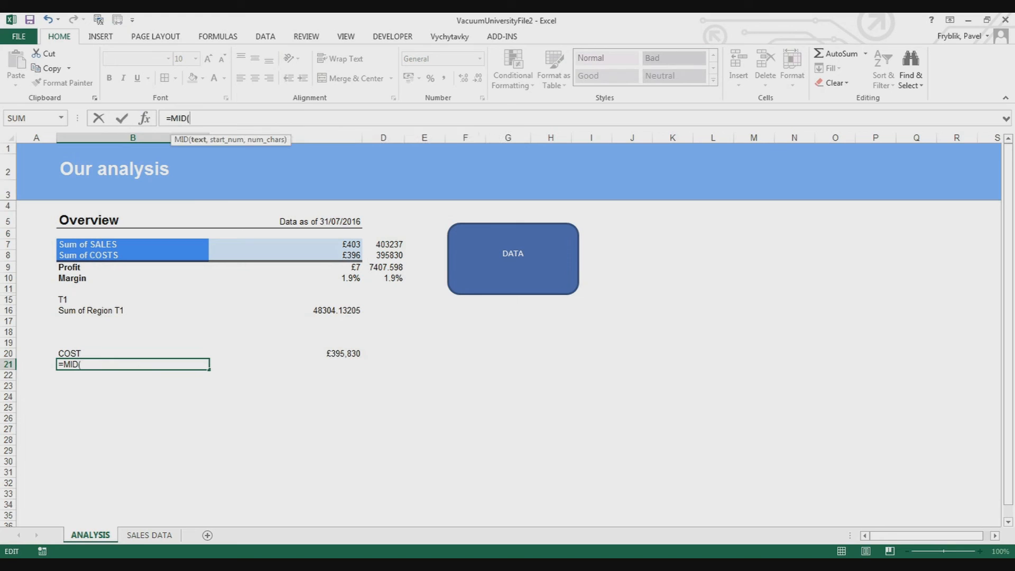
{"action": "left_click", "coordinate": [132, 353]}
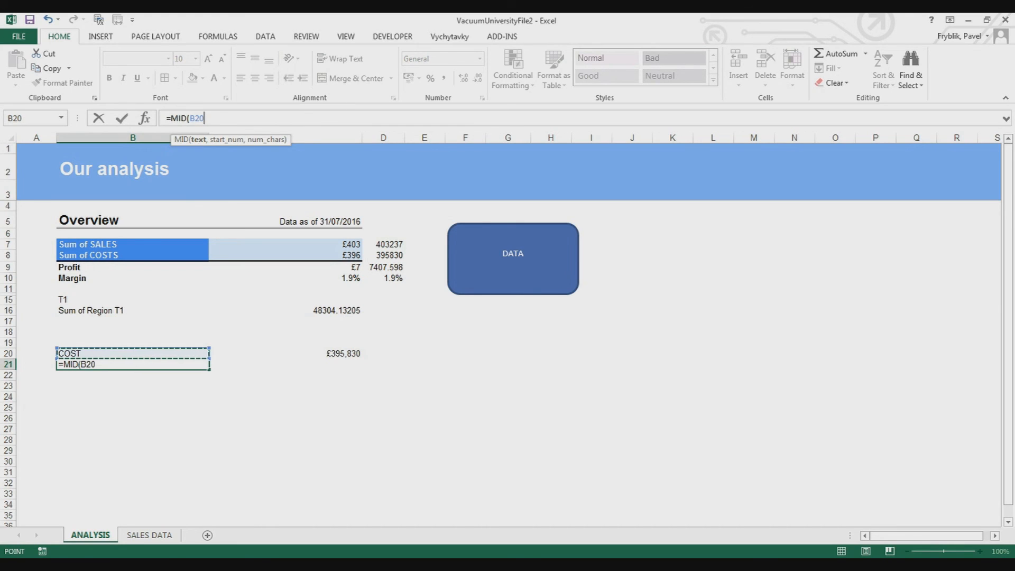
{"action": "type", "text": ",2,2"}
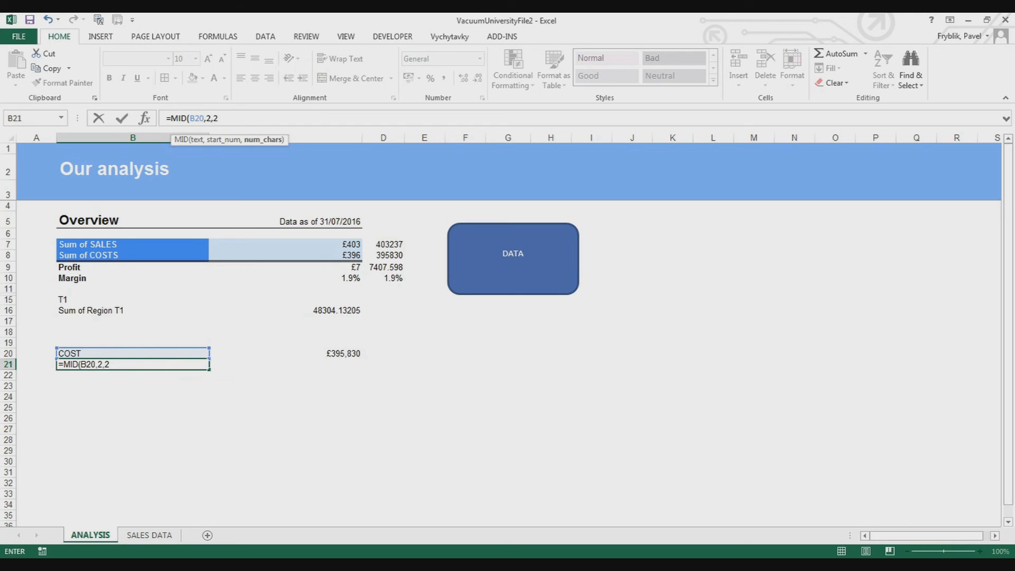
{"action": "key", "text": "Return"}
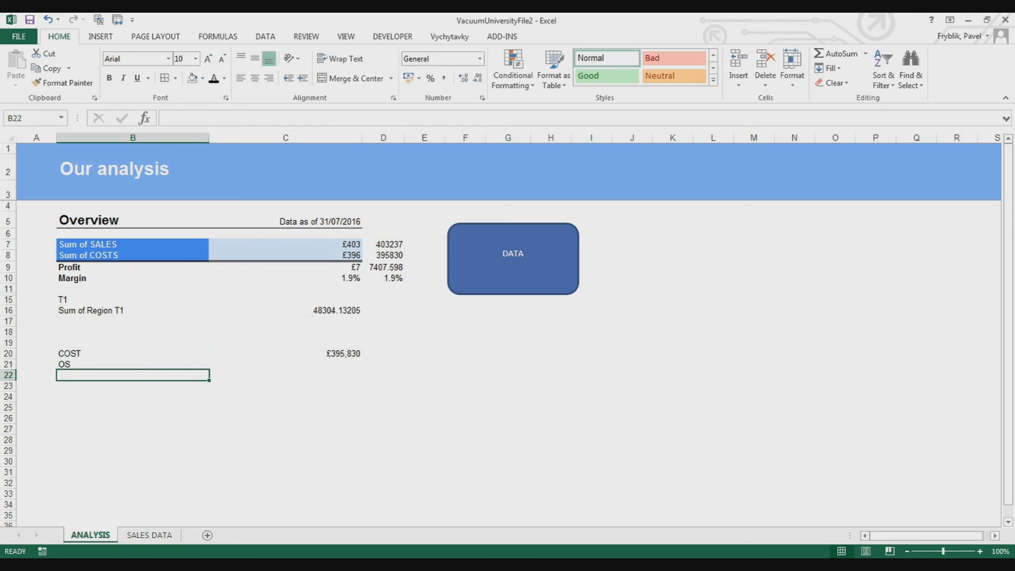
Change B21's formula to =MID(B20,1,LEN(B20)) to extract the whole text from the first character.
{"action": "key", "text": "Up"}
{"action": "key", "text": "Up"}
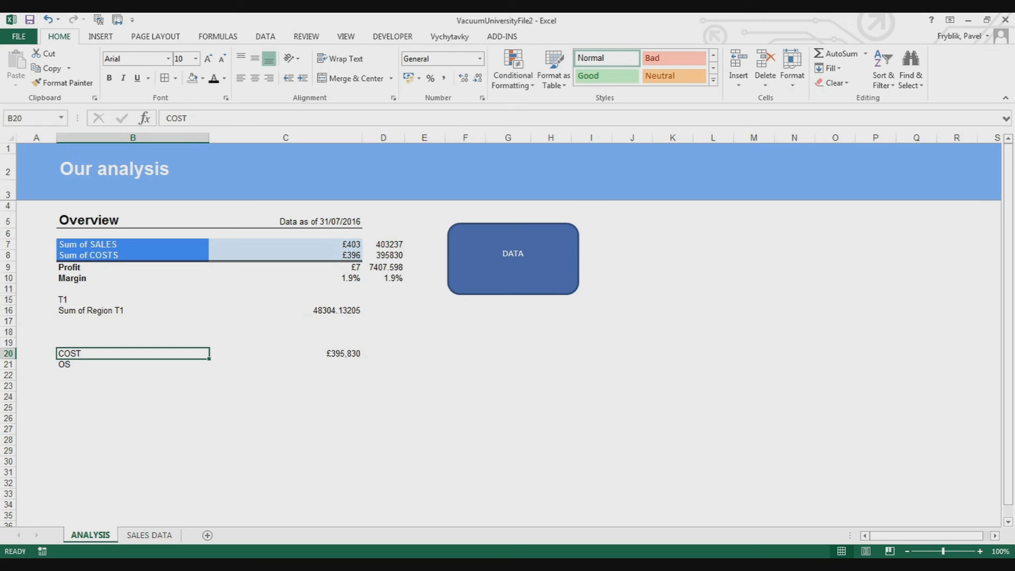
{"action": "key", "text": "Down"}
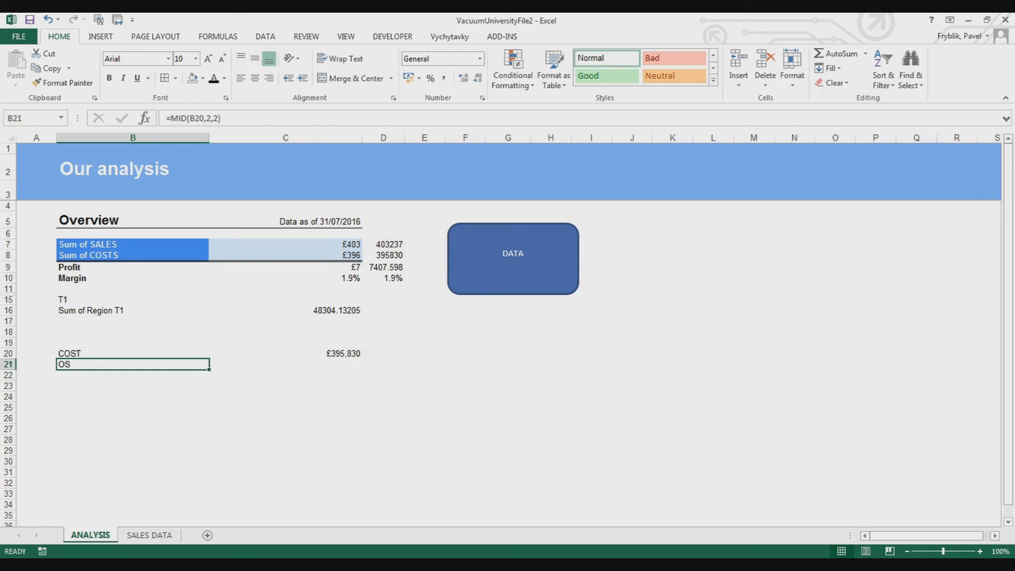
{"action": "left_click", "coordinate": [211, 118]}
{"action": "key", "text": "BackSpace"}
{"action": "type", "text": "1"}
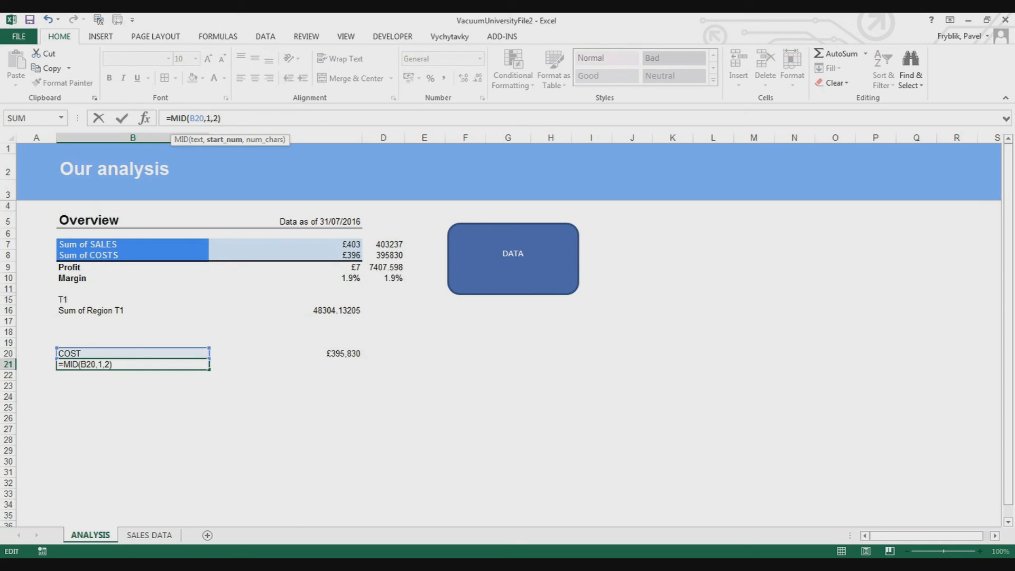
{"action": "left_click", "coordinate": [218, 118]}
{"action": "key", "text": "BackSpace"}
{"action": "type", "text": "4"}
{"action": "key", "text": "BackSpace"}
{"action": "type", "text": "LEN("}
{"action": "type", "text": "B20))"}
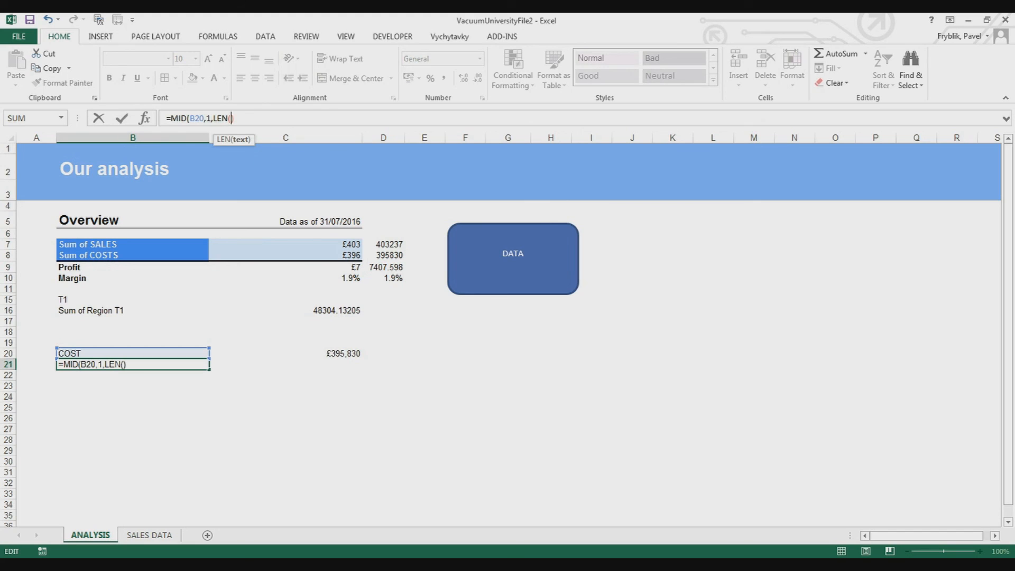
{"action": "key", "text": "Return"}
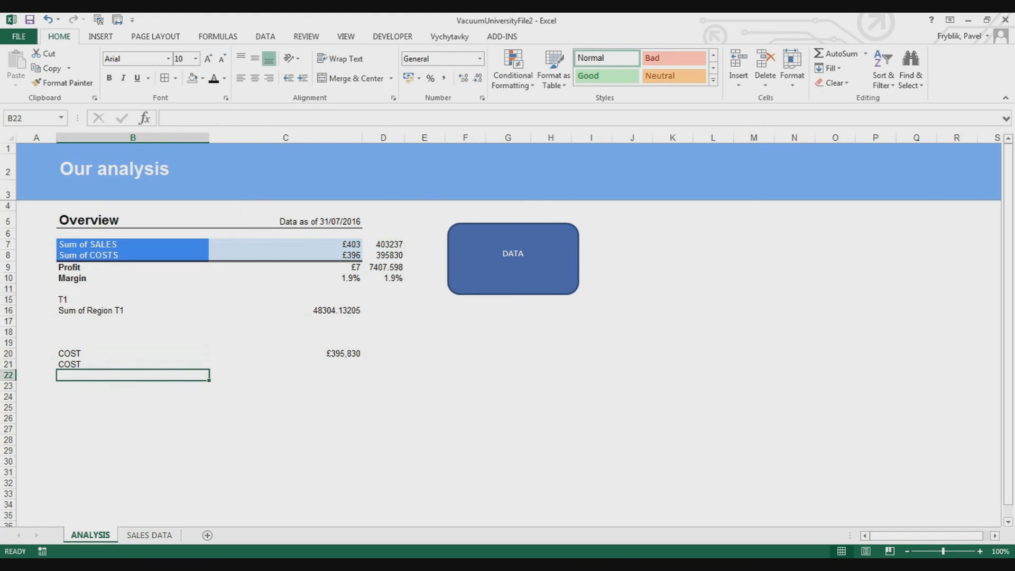
Replace the LEN(B20) argument in B21's MID formula with 1.
{"action": "left_click", "coordinate": [133, 364]}
{"action": "key", "text": "F2"}
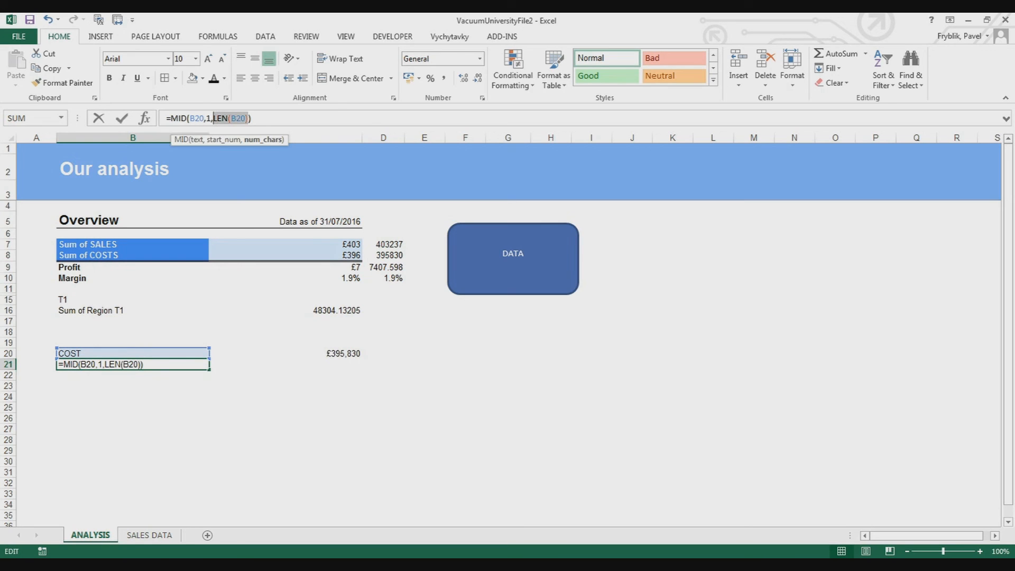
{"action": "key", "text": "BackSpace"}
{"action": "type", "text": "1"}
{"action": "key", "text": "Return"}
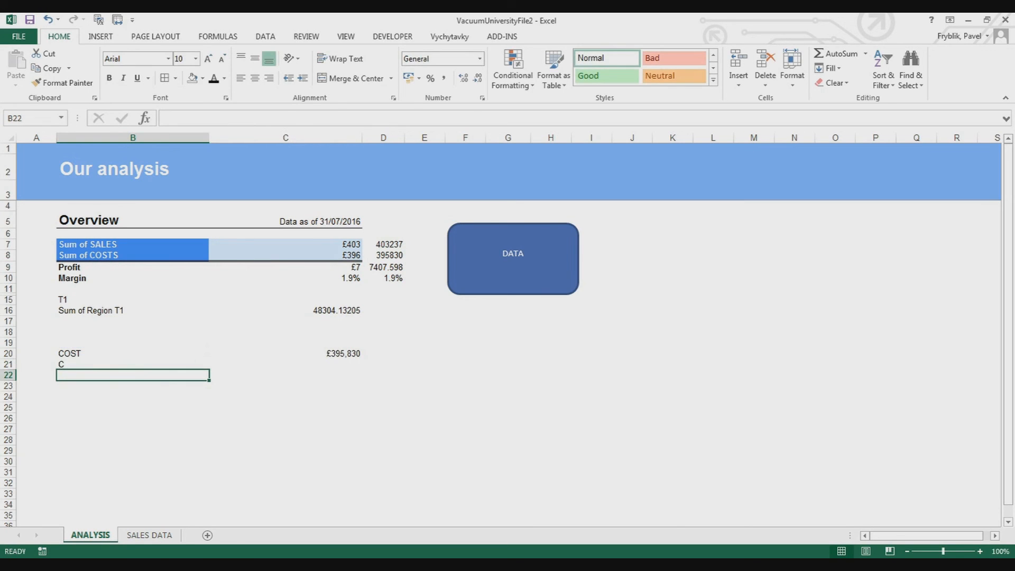
{"action": "key", "text": "Up"}
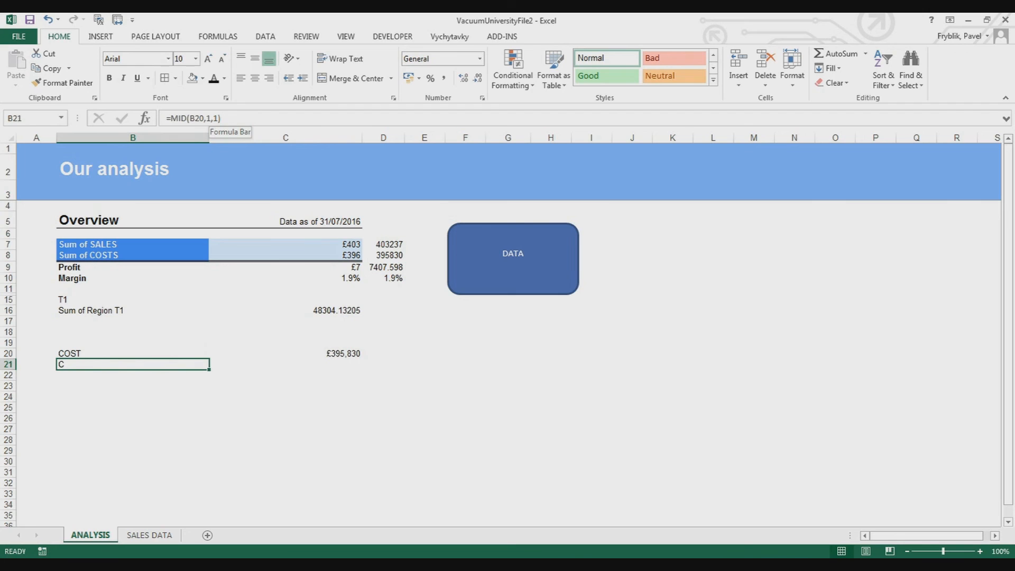
Enter ="Data " &B20&" sum" in B22 to combine fixed text with the value of B20.
{"action": "key", "text": "Down"}
{"action": "key", "text": "Down"}
{"action": "key", "text": "Up"}
{"action": "type", "text": "=\""}
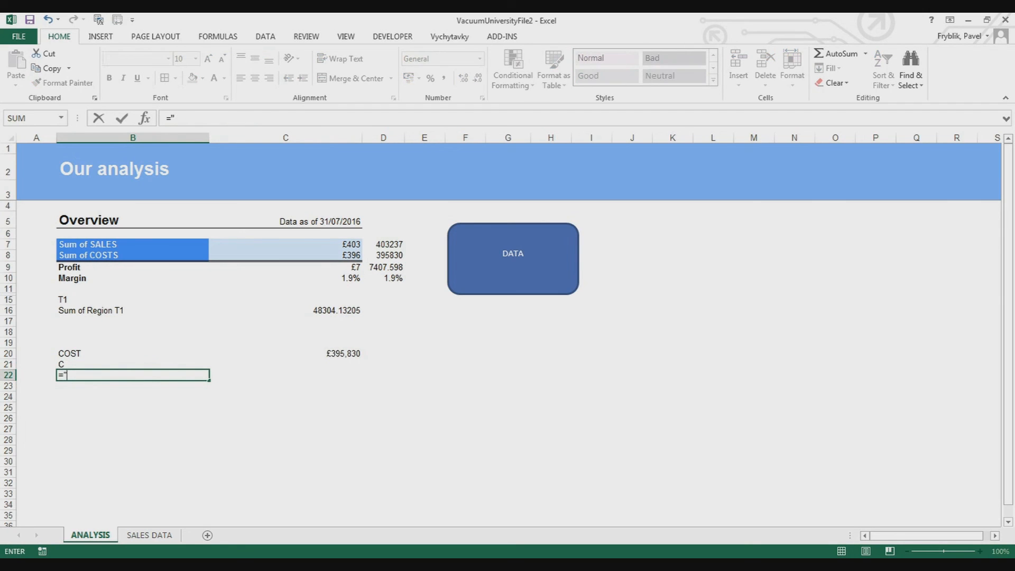
{"action": "type", "text": "Data \" &"}
{"action": "key", "text": "Up"}
{"action": "key", "text": "Up"}
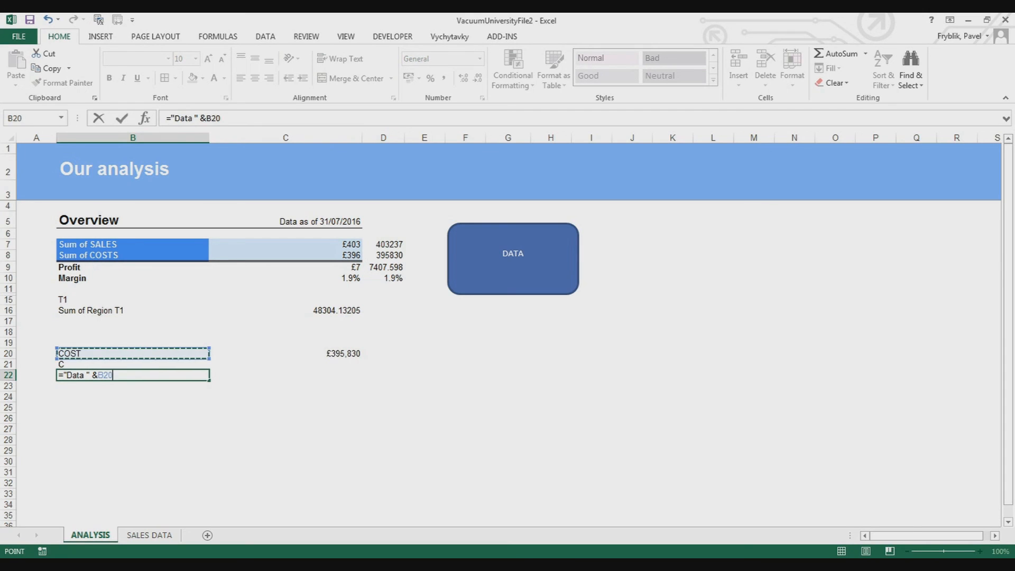
{"action": "type", "text": "&\""}
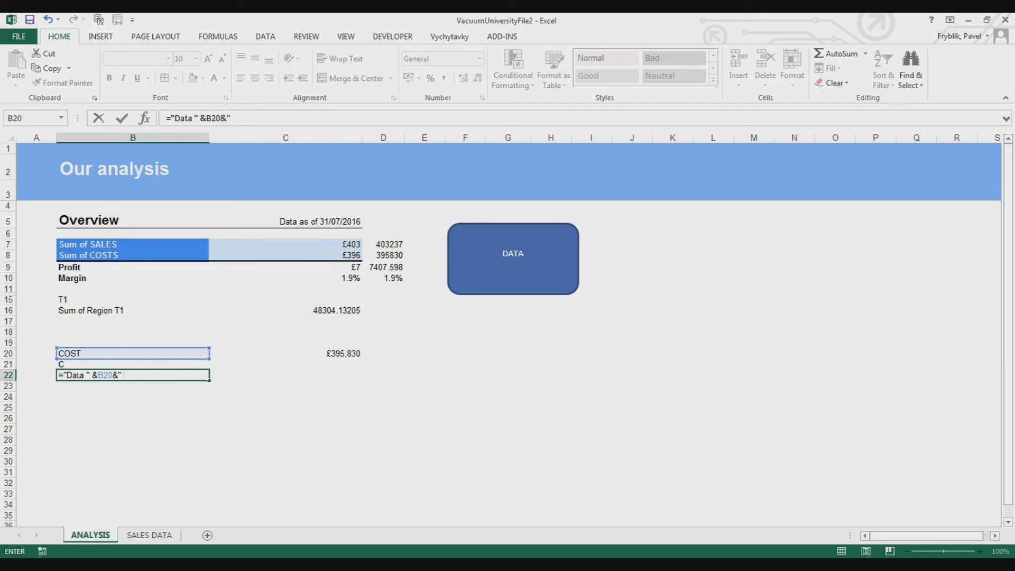
{"action": "type", "text": " sum\""}
{"action": "key", "text": "Return"}
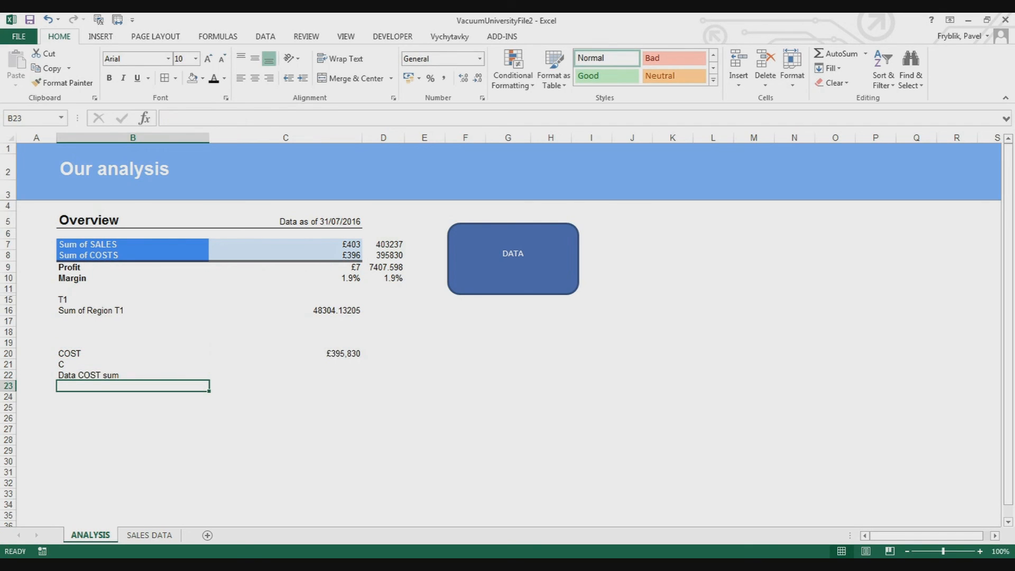
Enter =B20&" "&B21 in B24 to join the two cells with a space between them.
{"action": "left_click", "coordinate": [133, 397]}
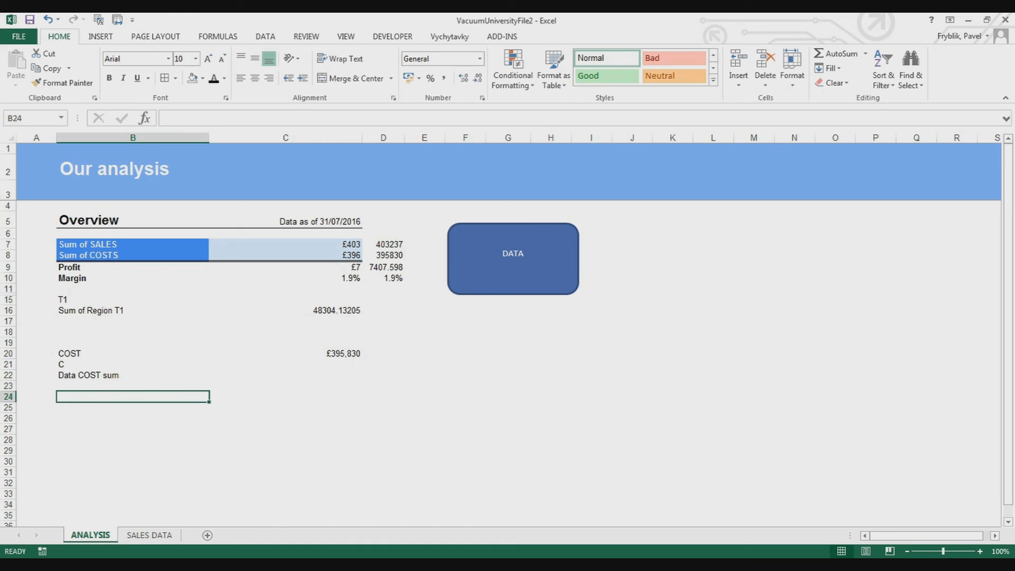
{"action": "type", "text": "="}
{"action": "left_click", "coordinate": [133, 353]}
{"action": "type", "text": "&\" \""}
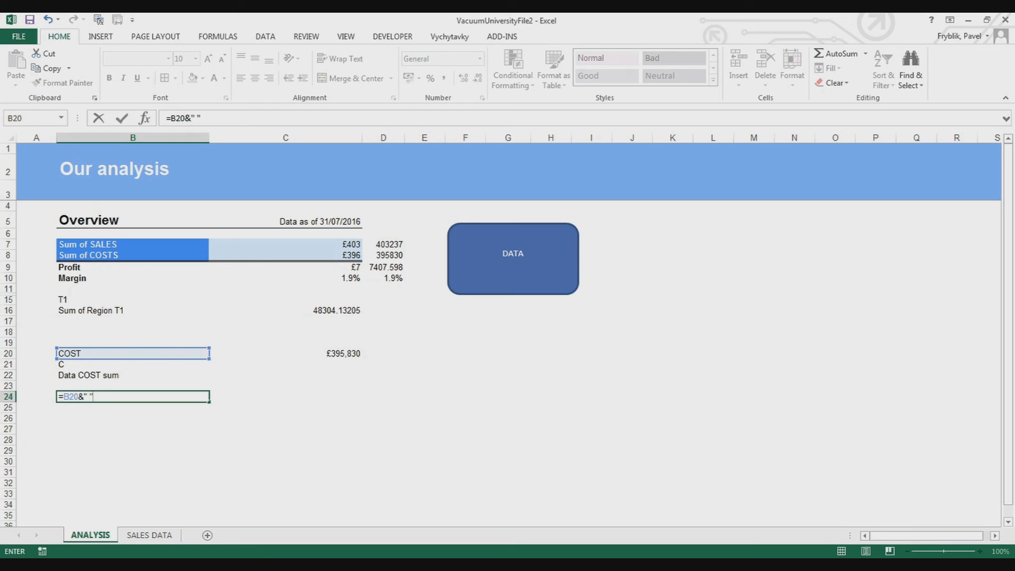
{"action": "type", "text": "&"}
{"action": "left_click", "coordinate": [133, 365]}
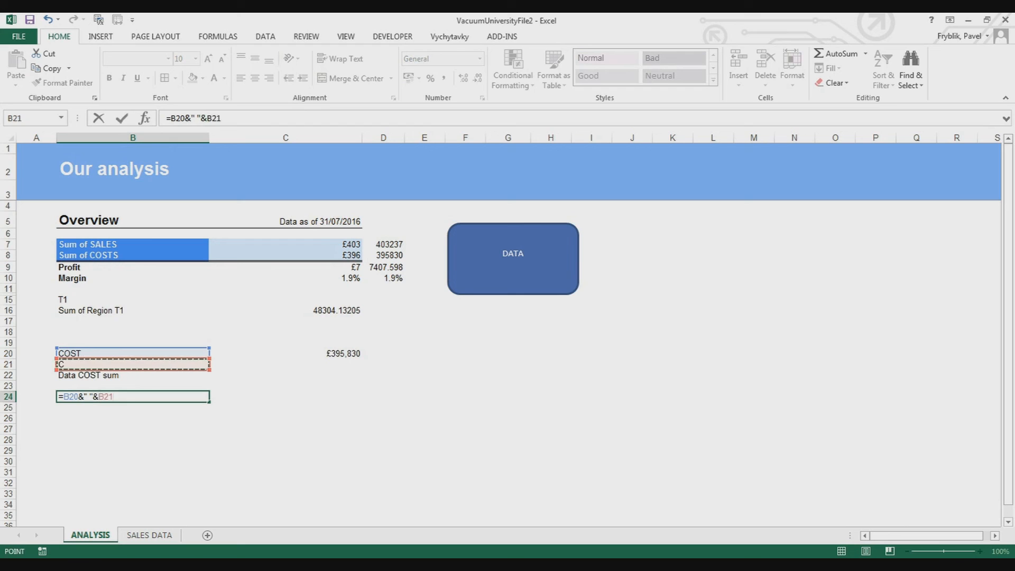
{"action": "key", "text": "Return"}
{"action": "key", "text": "Return"}
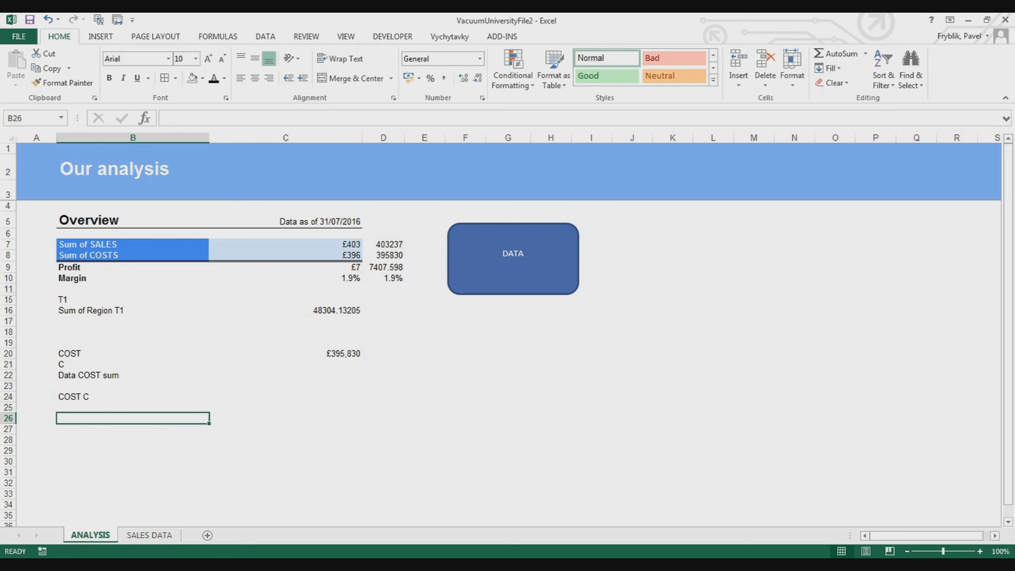
Replace the first reference in B24's joining formula with C5.
{"action": "key", "text": "Up"}
{"action": "key", "text": "Up"}
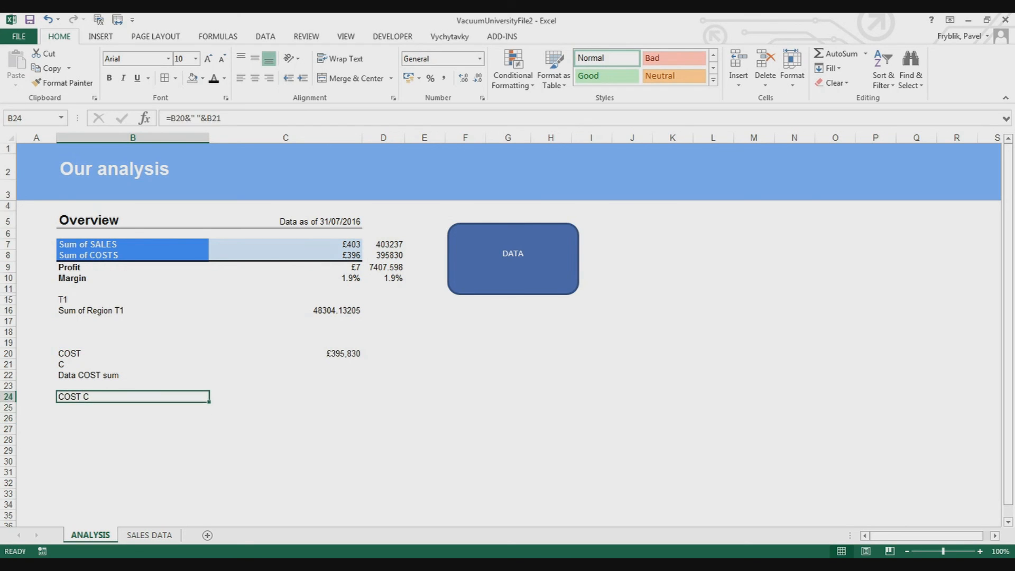
{"action": "key", "text": "F2"}
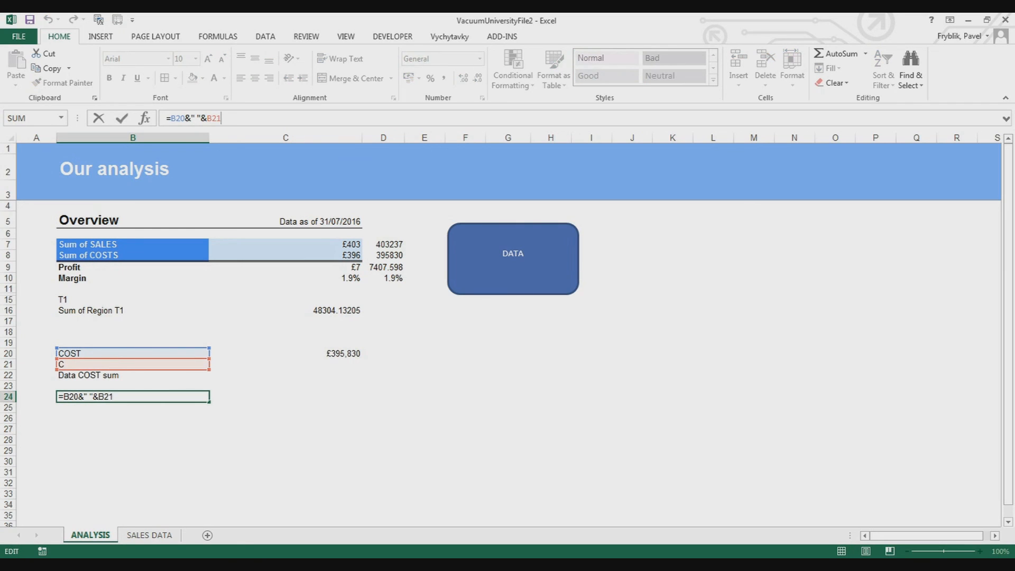
{"action": "key", "text": "BackSpace"}
{"action": "key", "text": "BackSpace"}
{"action": "key", "text": "BackSpace"}
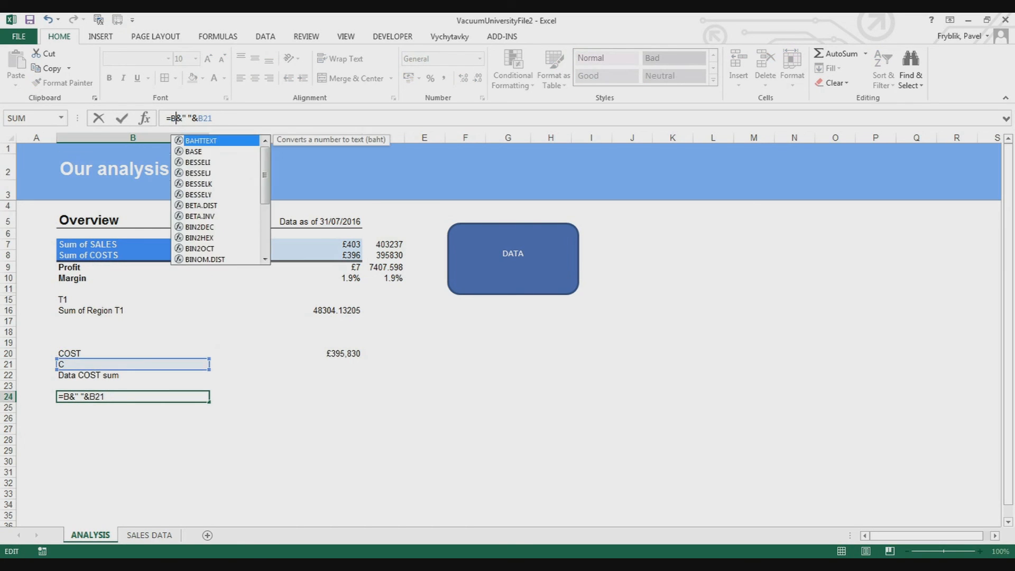
{"action": "left_click", "coordinate": [328, 221]}
Replace the last reference in B24's formula with B20, making it =C5&" "&B20.
{"action": "left_click", "coordinate": [208, 117]}
{"action": "key", "text": "BackSpace"}
{"action": "key", "text": "BackSpace"}
{"action": "key", "text": "BackSpace"}
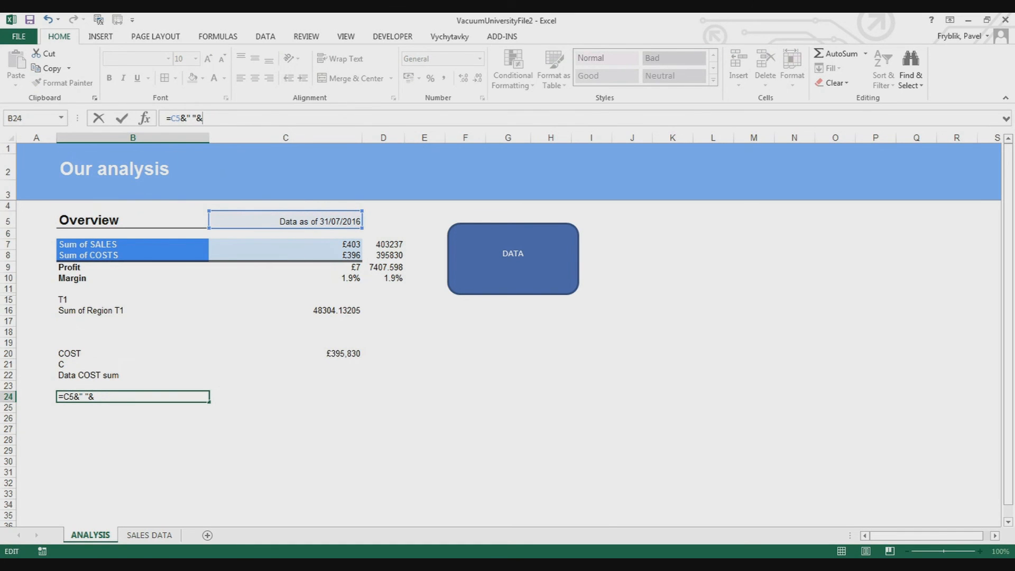
{"action": "left_click", "coordinate": [106, 353]}
{"action": "key", "text": "Return"}
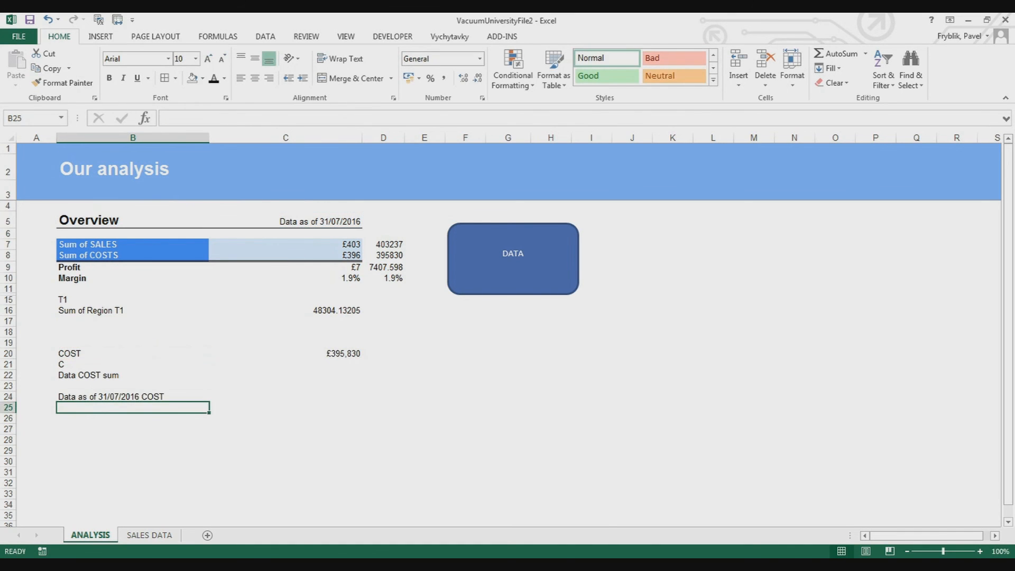